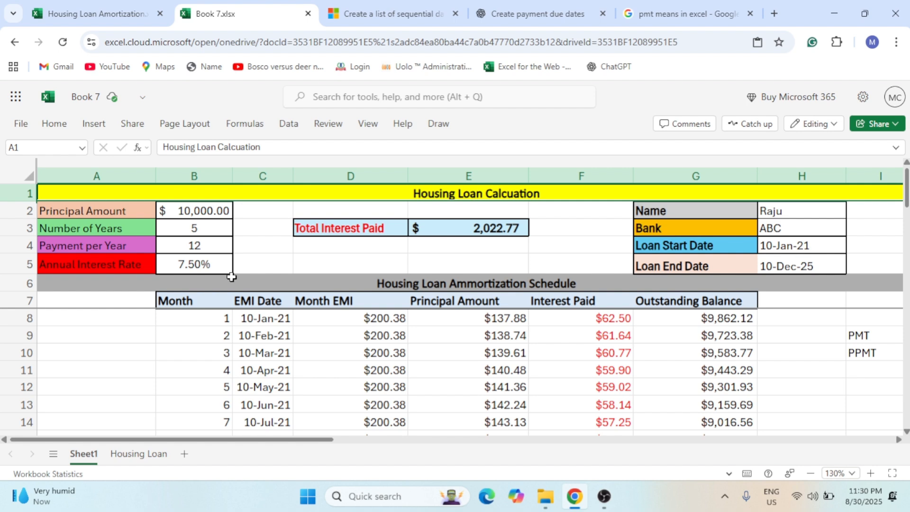
# Review the loan inputs in A2:B5: principal amount, number of years, payments per year and annual interest rate
pyautogui.click(105, 206)
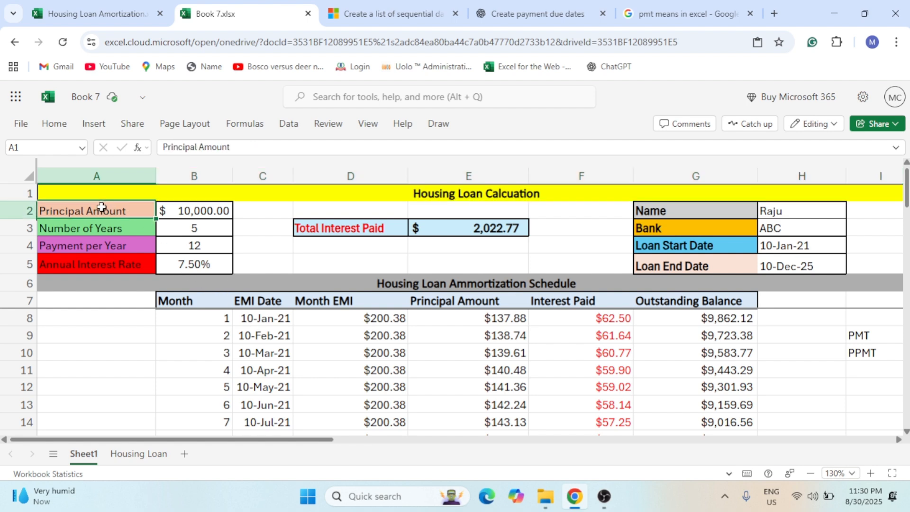
pyautogui.click(164, 211)
pyautogui.click(110, 228)
pyautogui.click(190, 230)
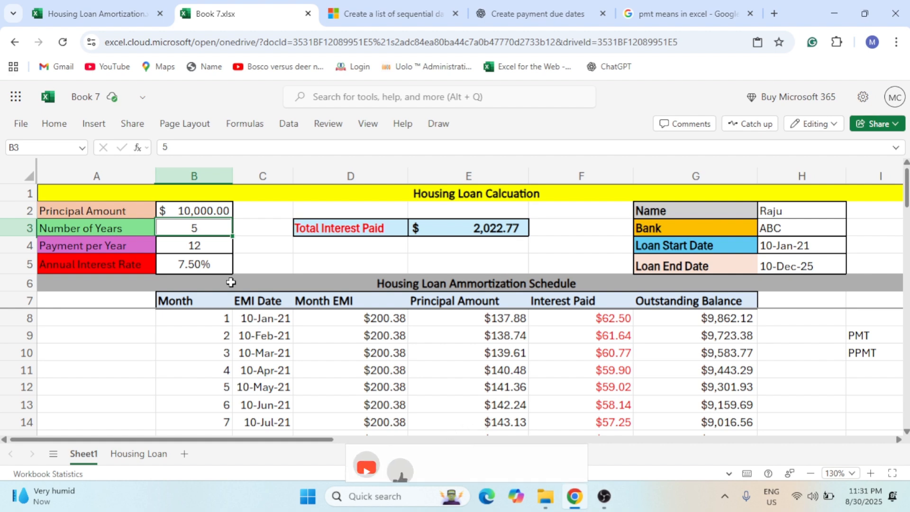
pyautogui.click(109, 246)
pyautogui.click(192, 246)
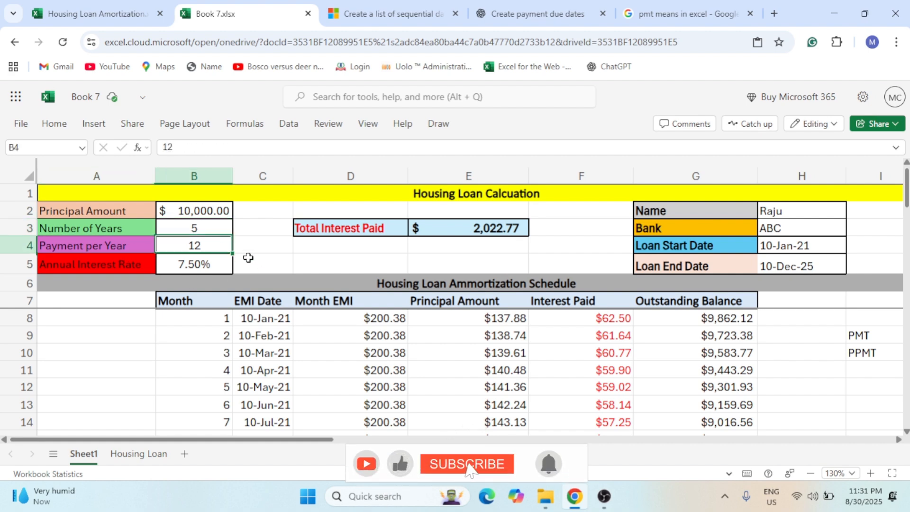
pyautogui.click(102, 264)
pyautogui.click(183, 269)
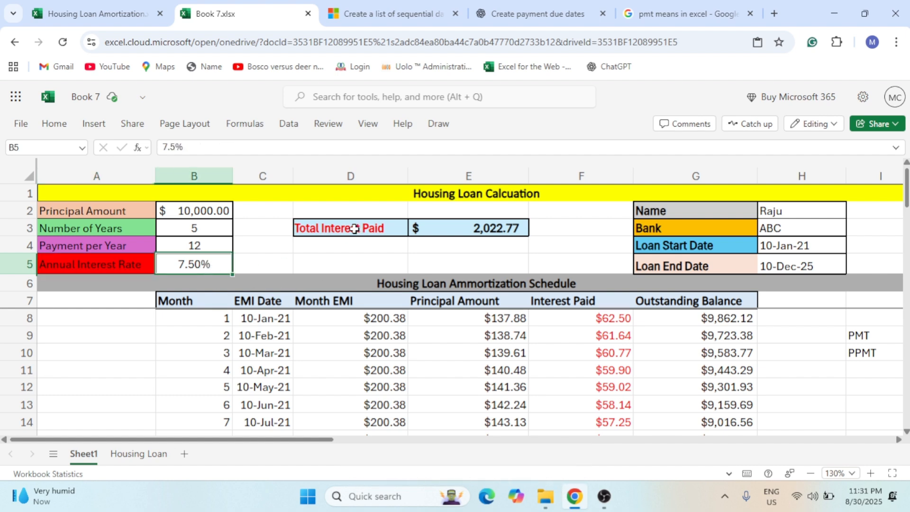
# Check the total interest paid formula and the borrower, bank, loan start date and loan end date entries
pyautogui.moveTo(354, 229); pyautogui.dragTo(464, 229)
pyautogui.click(473, 229)
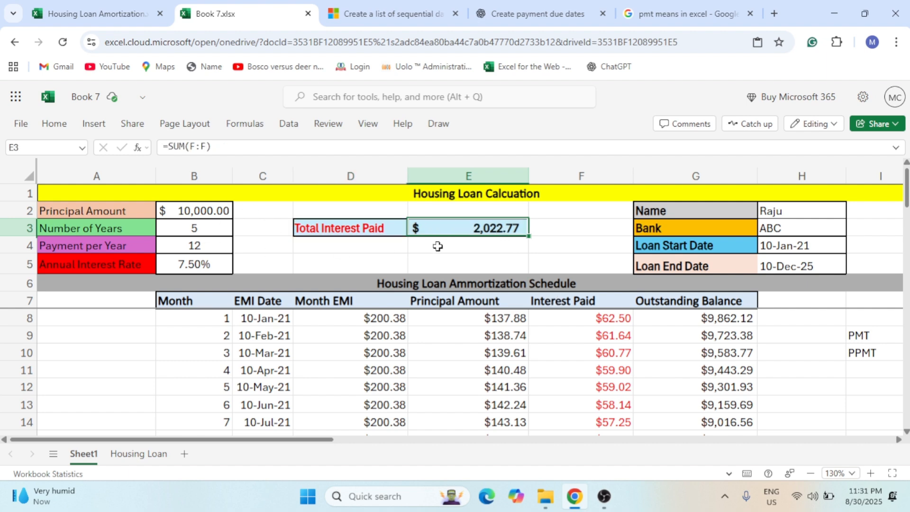
pyautogui.moveTo(688, 217); pyautogui.dragTo(802, 206)
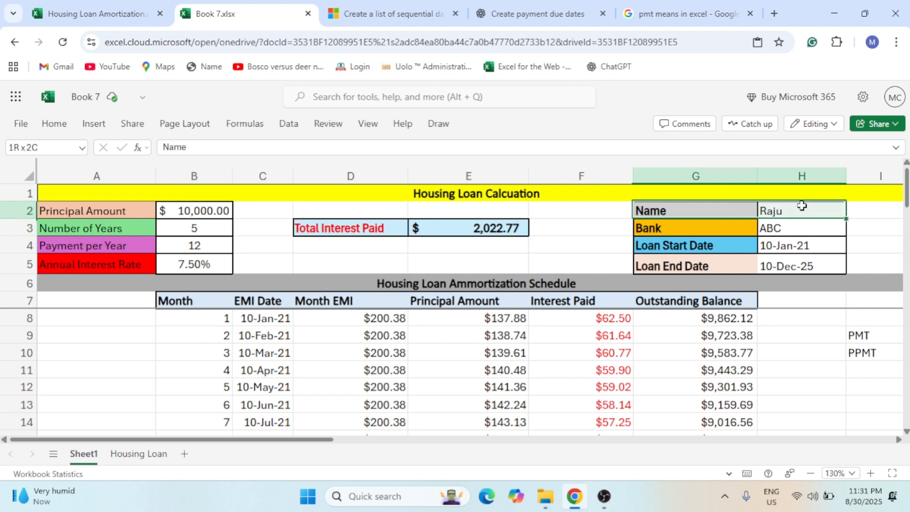
pyautogui.moveTo(678, 225); pyautogui.dragTo(750, 225)
pyautogui.moveTo(675, 247); pyautogui.dragTo(806, 247)
pyautogui.moveTo(725, 268); pyautogui.dragTo(790, 269)
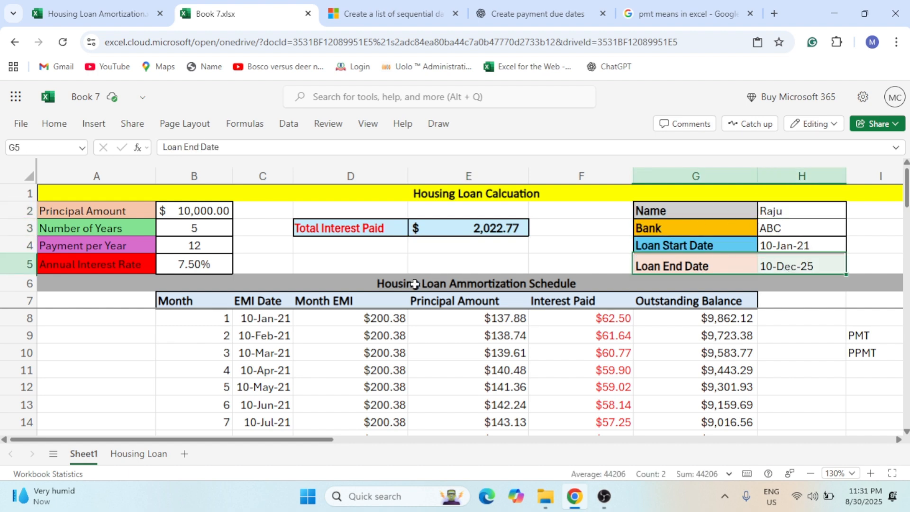
# Examine the amortization schedule's column headers and the formulas behind the EMI date, monthly EMI and principal amount
pyautogui.click(184, 304)
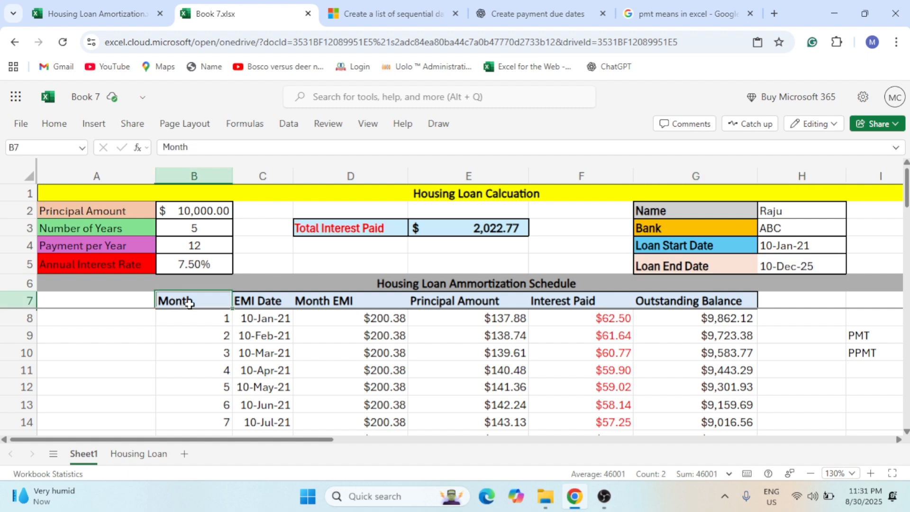
pyautogui.click(267, 306)
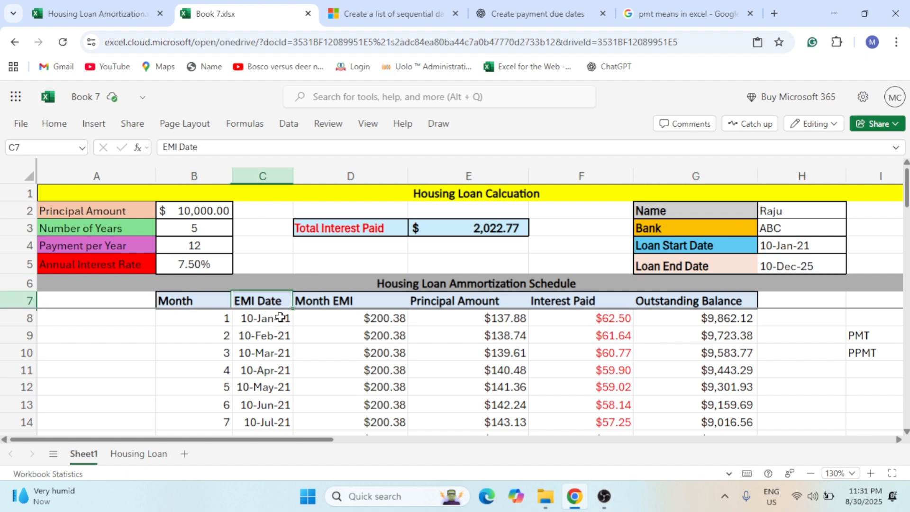
pyautogui.click(278, 321)
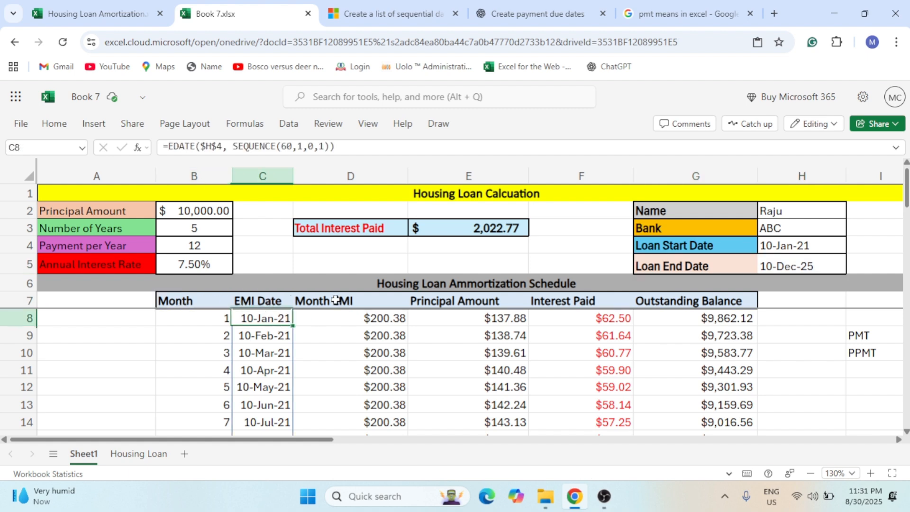
pyautogui.click(334, 300)
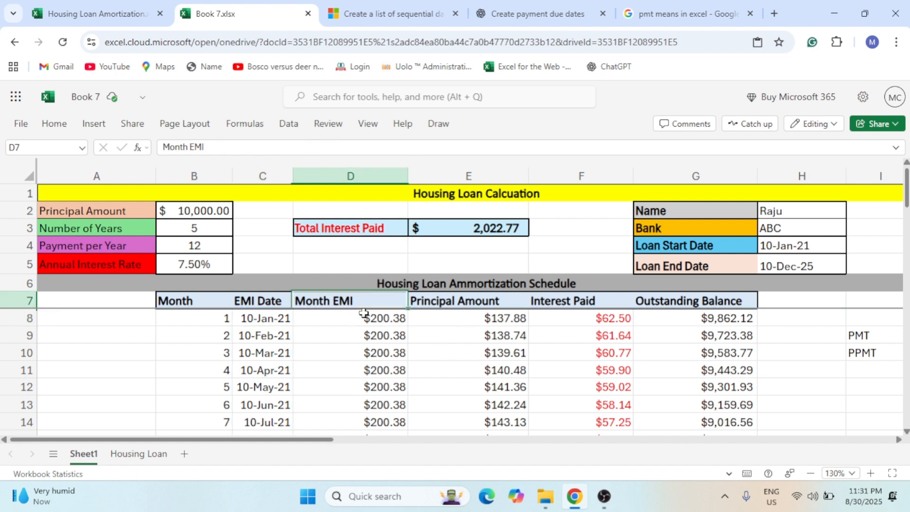
pyautogui.click(366, 326)
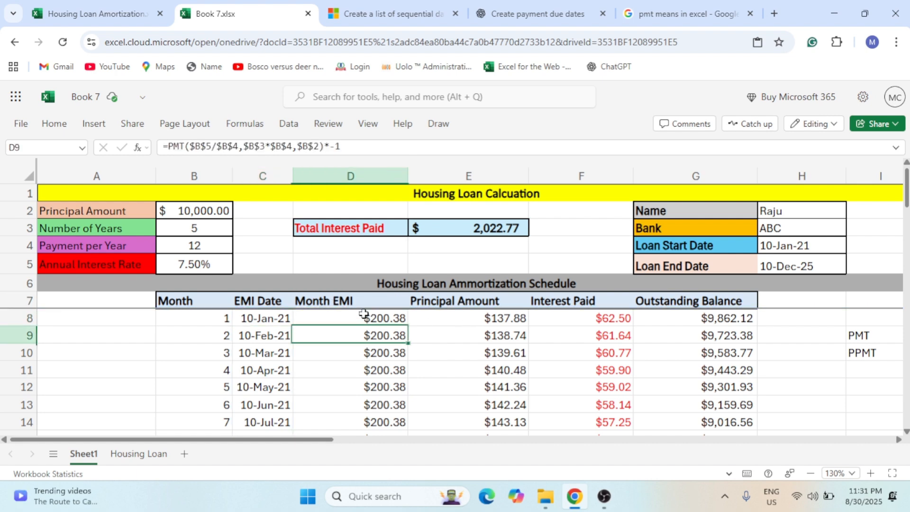
pyautogui.click(490, 302)
pyautogui.click(506, 334)
pyautogui.click(565, 302)
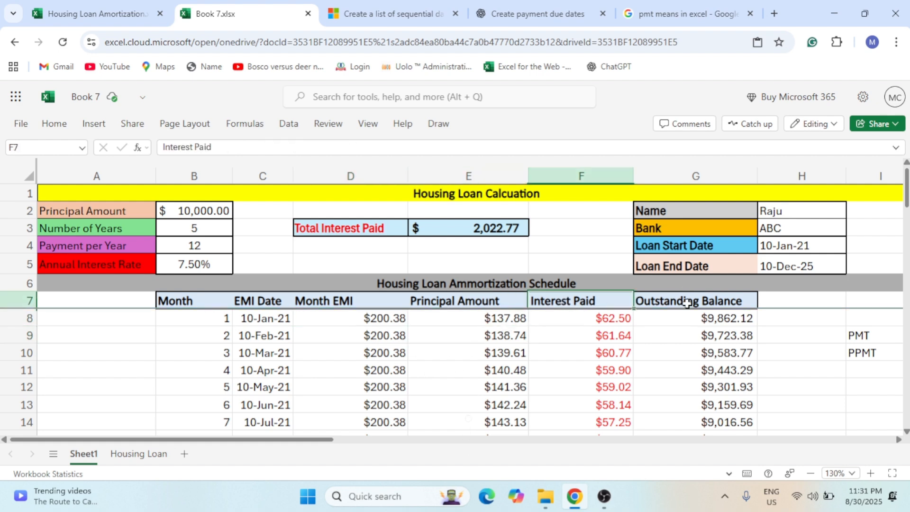
pyautogui.click(686, 302)
# Inspect the final months of the amortization schedule and its last outstanding balance, and return to the first rows
pyautogui.scroll(-20, 665, 349)
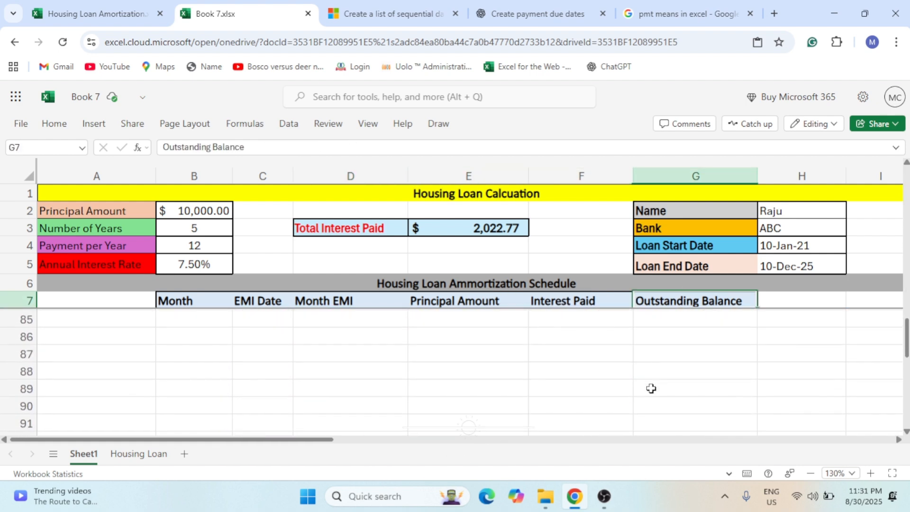
pyautogui.scroll(5, 651, 388)
pyautogui.scroll(2, 651, 388)
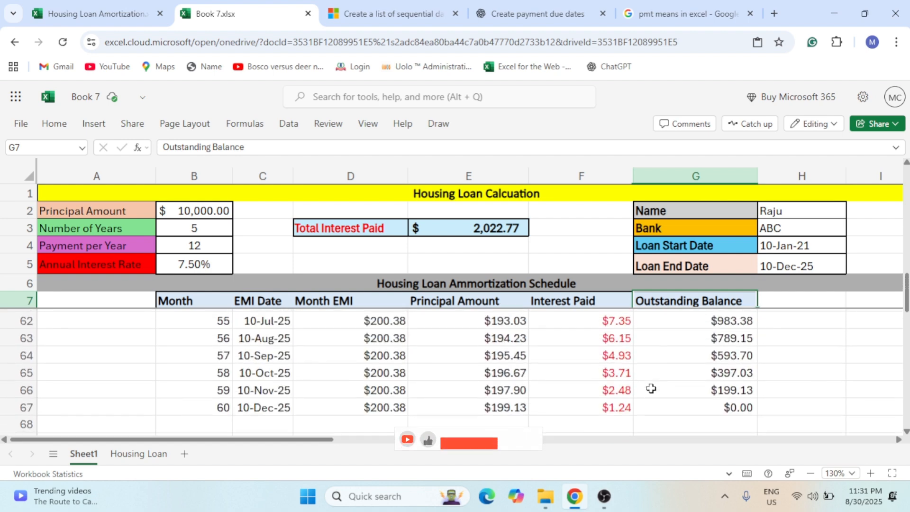
pyautogui.click(706, 405)
pyautogui.click(243, 338)
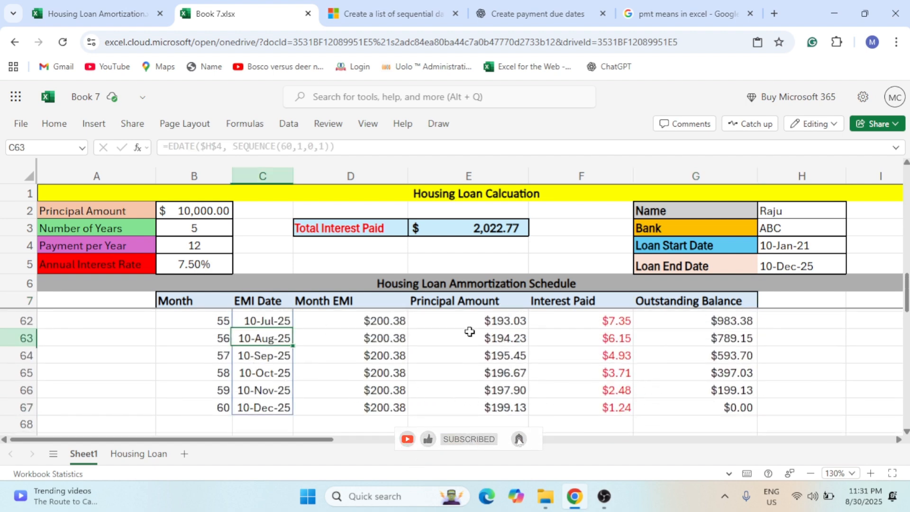
pyautogui.hotkey('ctrl', 'Up')
pyautogui.press('Down')
pyautogui.press('Down')
pyautogui.press('Down')
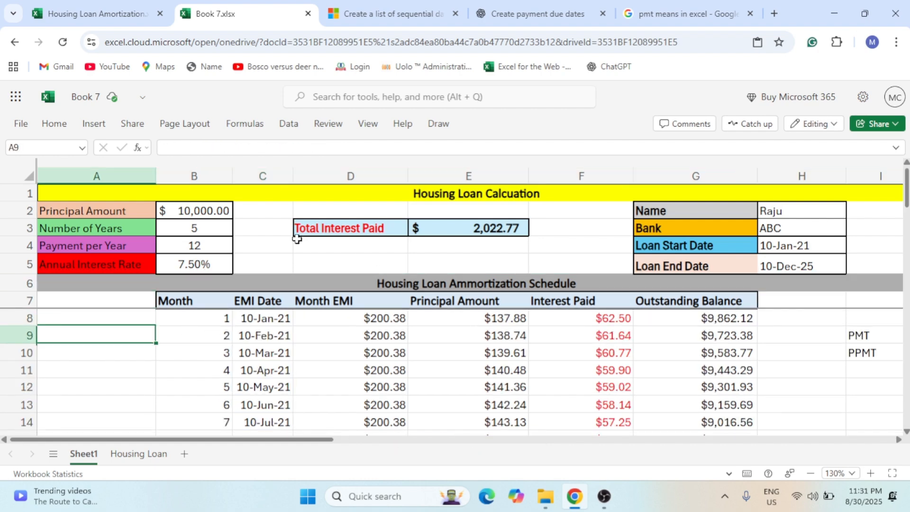
# Open the Housing Loan worksheet and enlarge it to 115% with the loan inputs and empty schedule in view
pyautogui.click(140, 454)
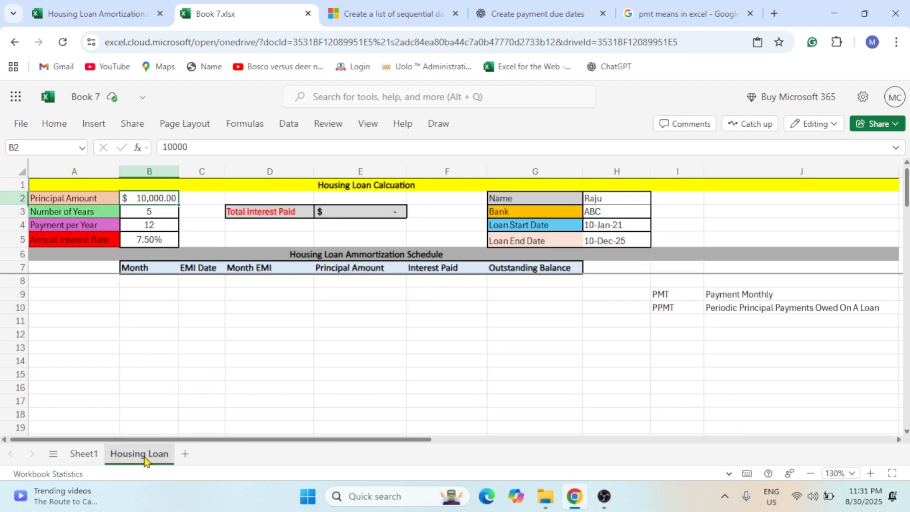
pyautogui.click(133, 307)
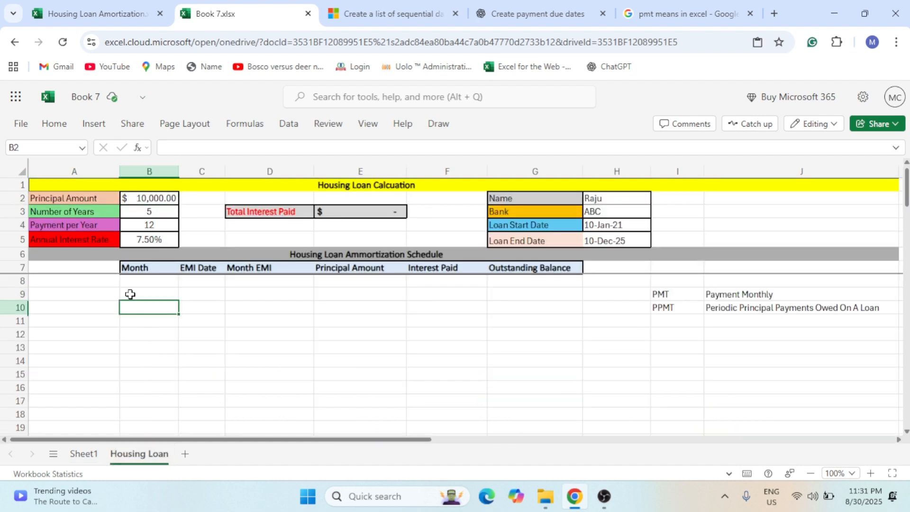
pyautogui.moveTo(76, 197); pyautogui.dragTo(72, 237)
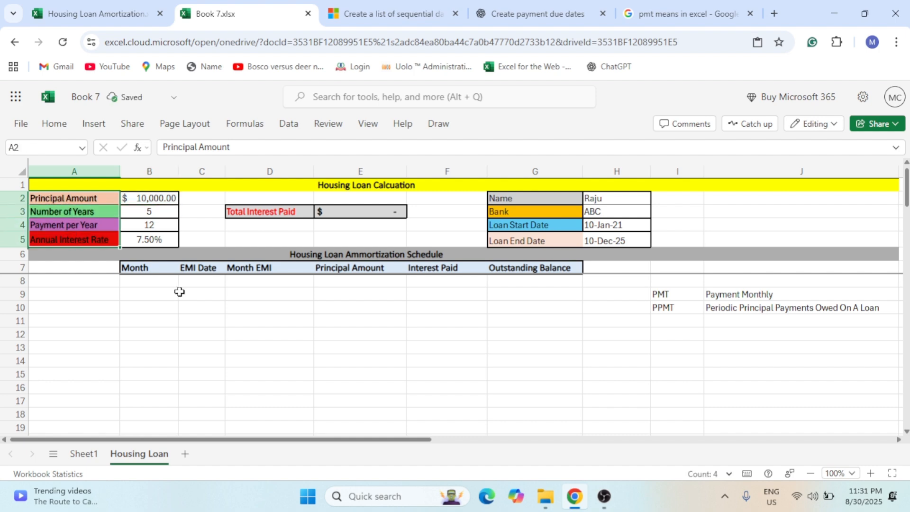
pyautogui.scroll(2, 183, 346)
pyautogui.moveTo(372, 443); pyautogui.dragTo(325, 445)
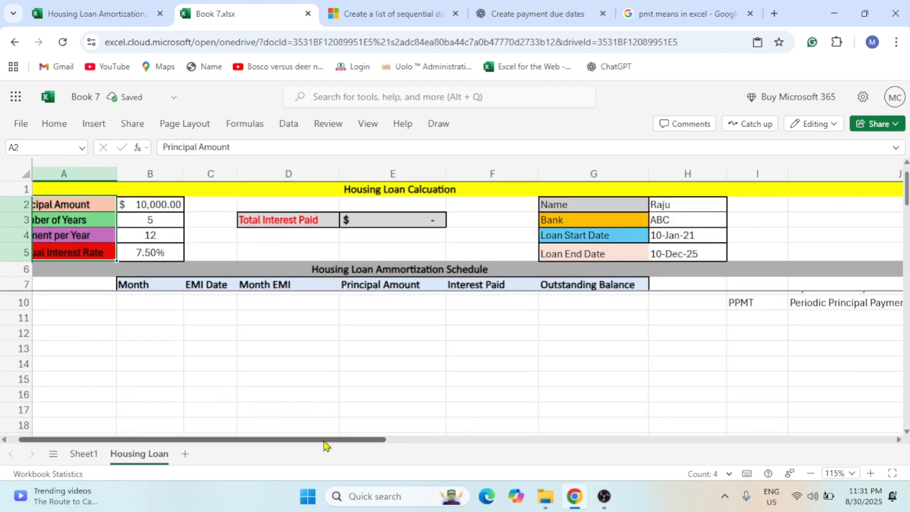
pyautogui.click(199, 358)
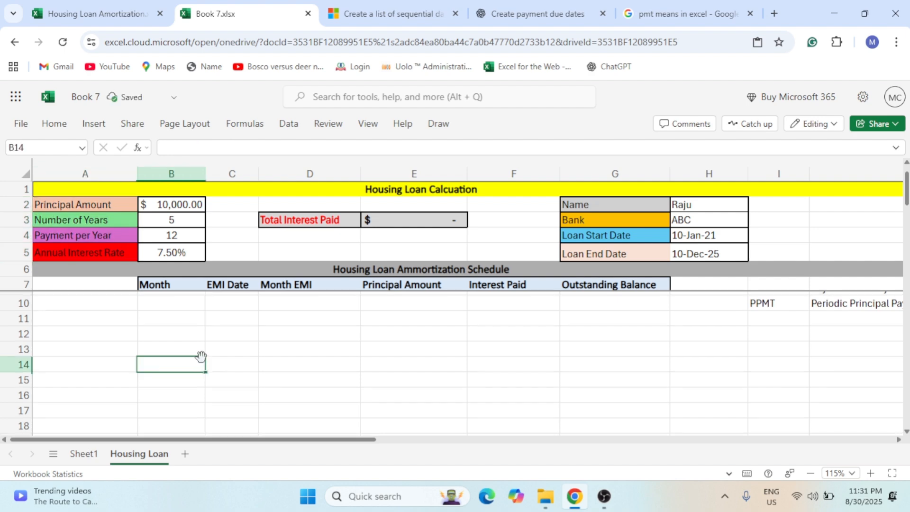
pyautogui.scroll(1, 201, 356)
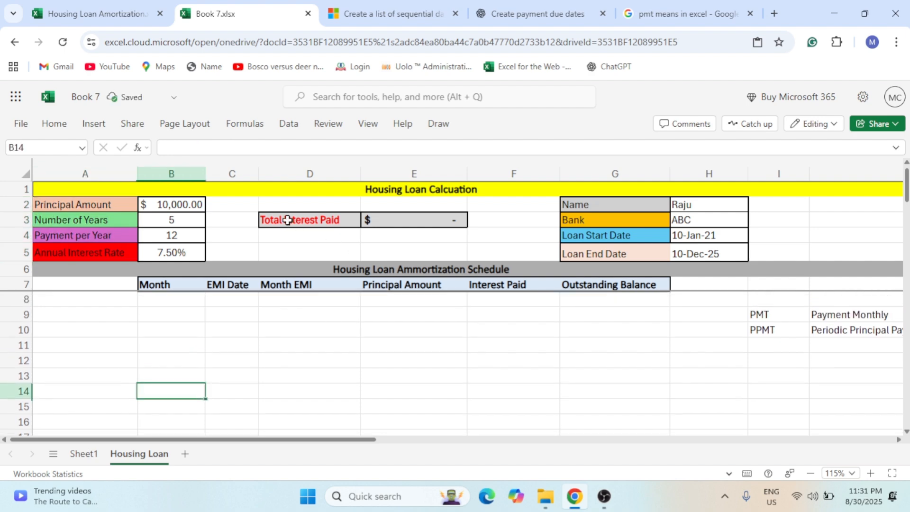
# Review the Housing Loan sheet's title, loan inputs, borrower details, total interest field and the empty first schedule row
pyautogui.moveTo(102, 193); pyautogui.dragTo(376, 191)
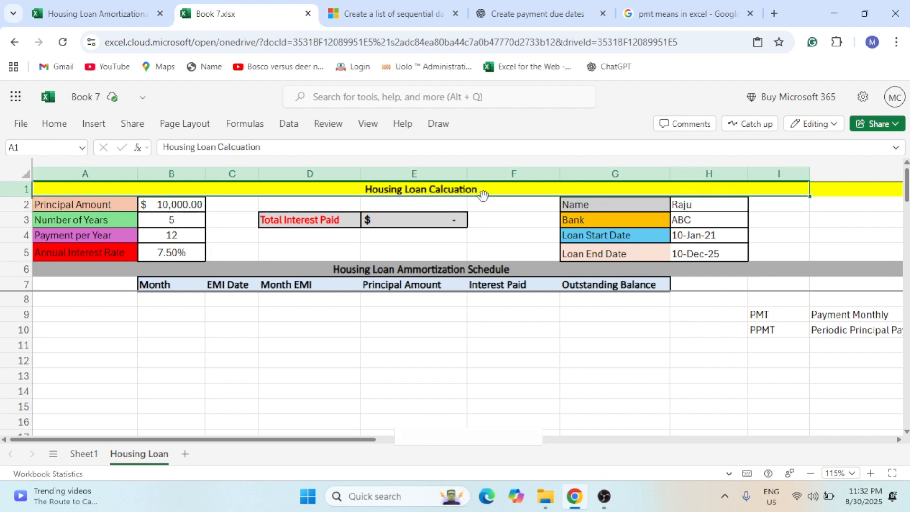
pyautogui.moveTo(67, 205); pyautogui.dragTo(98, 256)
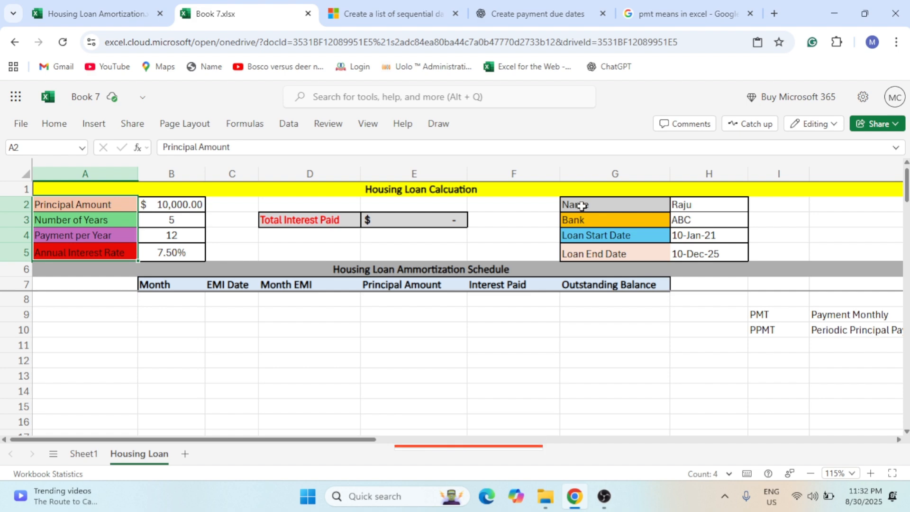
pyautogui.moveTo(575, 204); pyautogui.dragTo(708, 255)
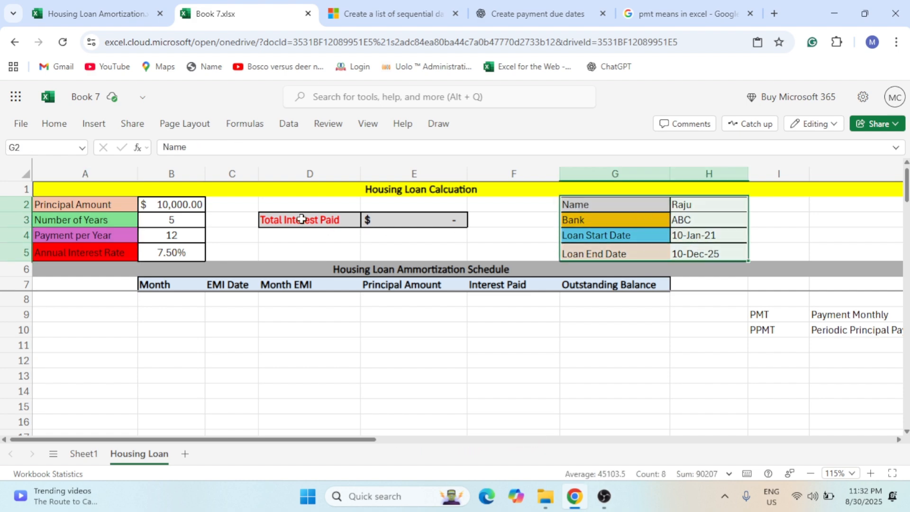
pyautogui.moveTo(300, 220); pyautogui.dragTo(423, 220)
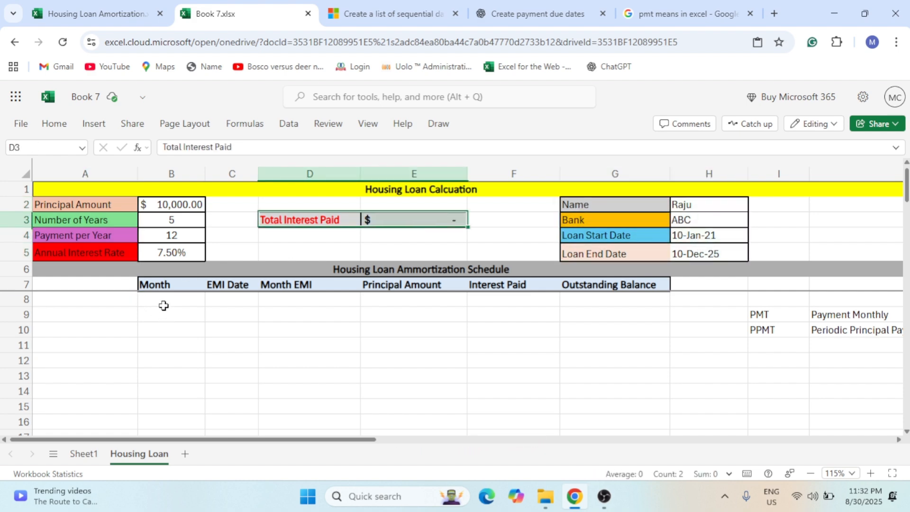
pyautogui.moveTo(163, 299); pyautogui.dragTo(586, 303)
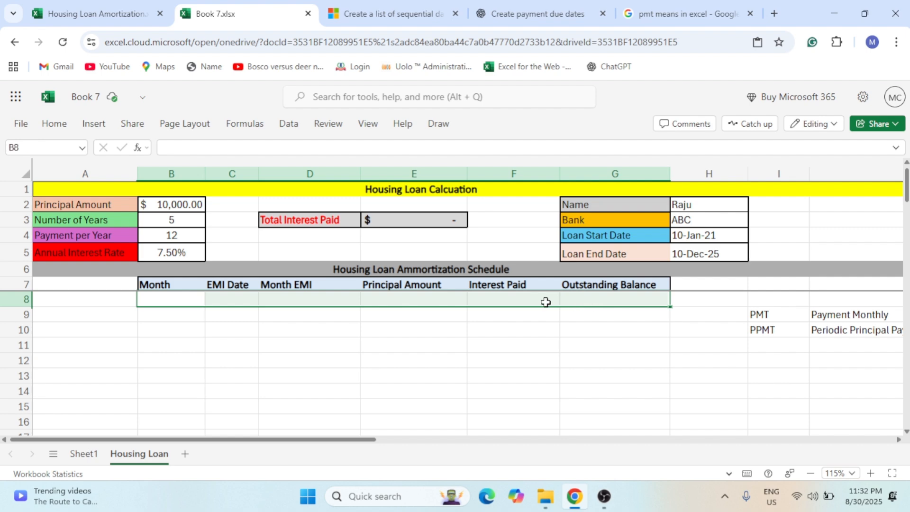
pyautogui.click(185, 302)
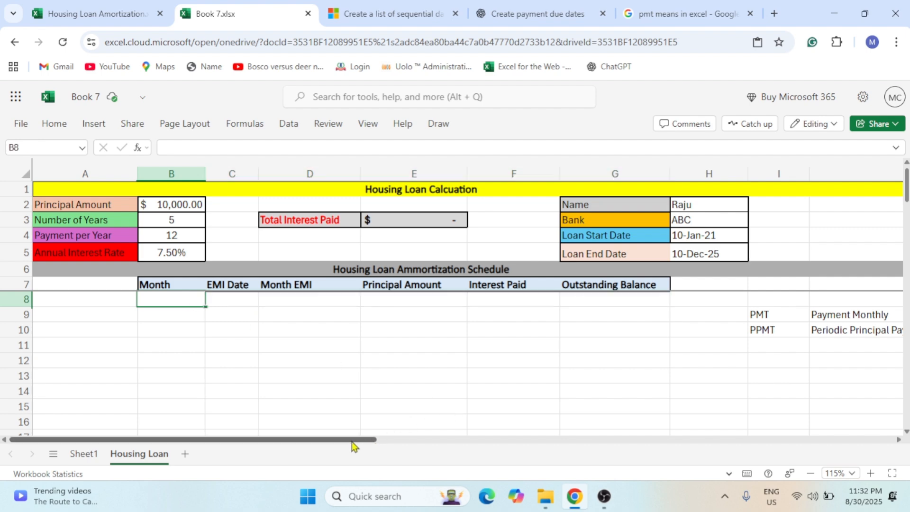
# Read the meanings of PMT and PPMT noted in I9:J10 beside the schedule
pyautogui.moveTo(353, 446); pyautogui.dragTo(497, 445)
pyautogui.click(406, 314)
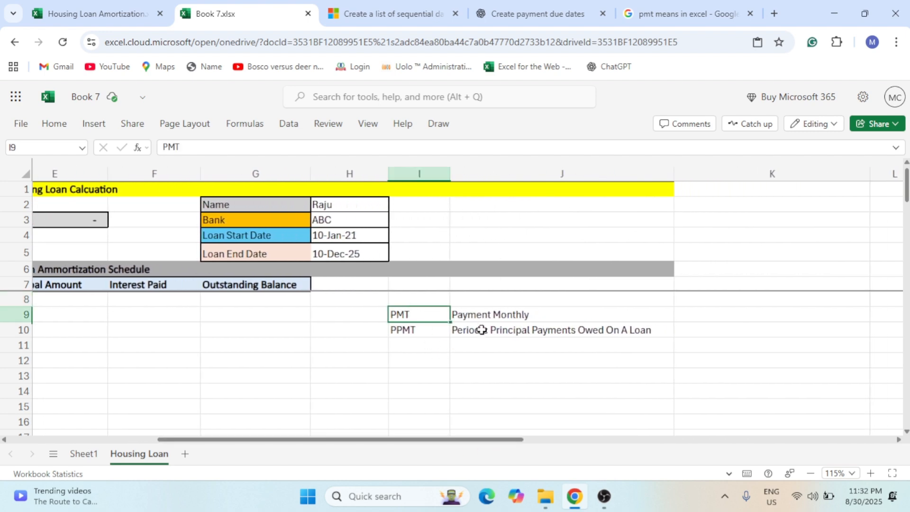
pyautogui.click(492, 316)
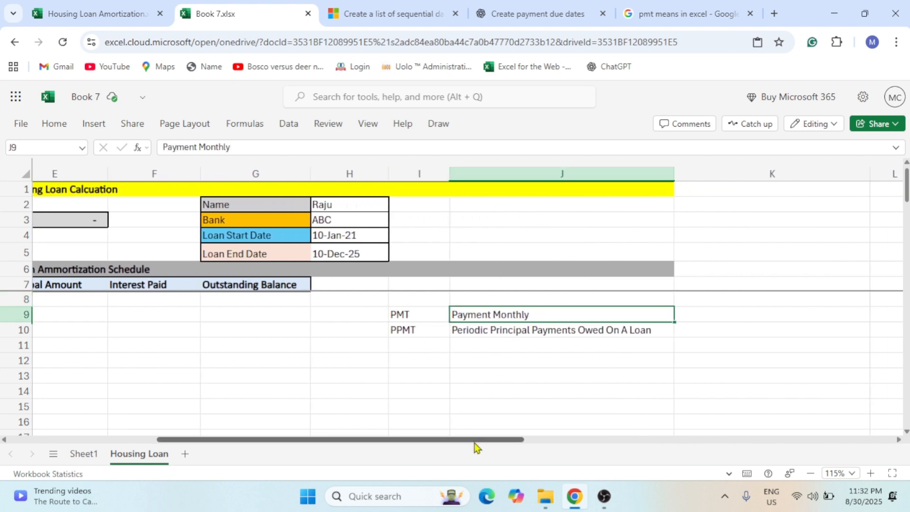
pyautogui.moveTo(400, 315); pyautogui.dragTo(525, 317)
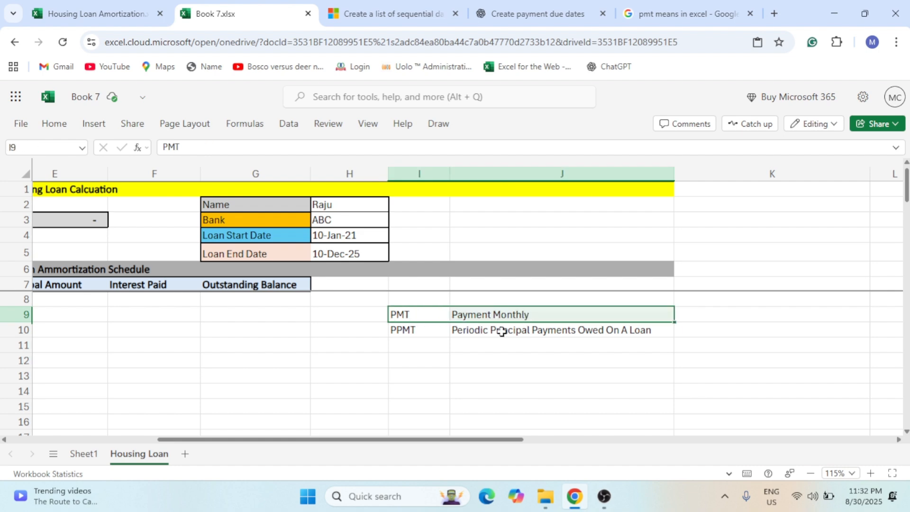
pyautogui.click(413, 329)
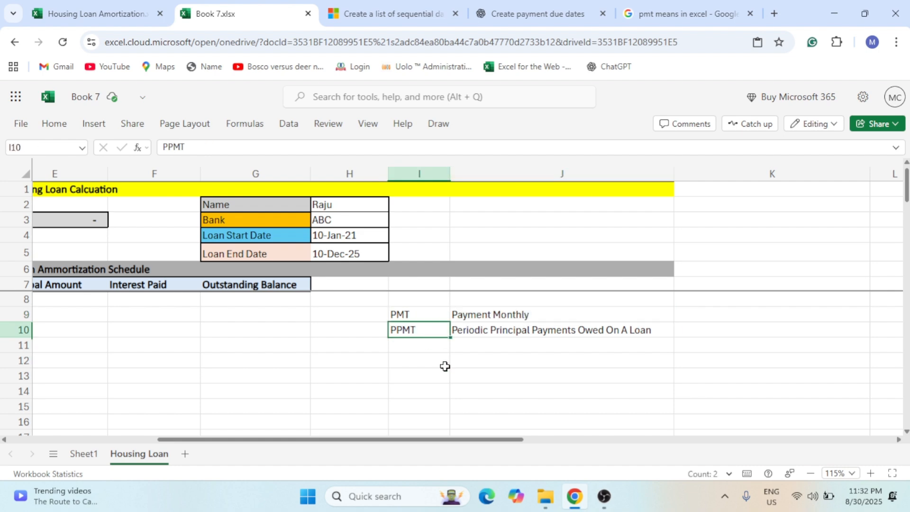
pyautogui.click(485, 333)
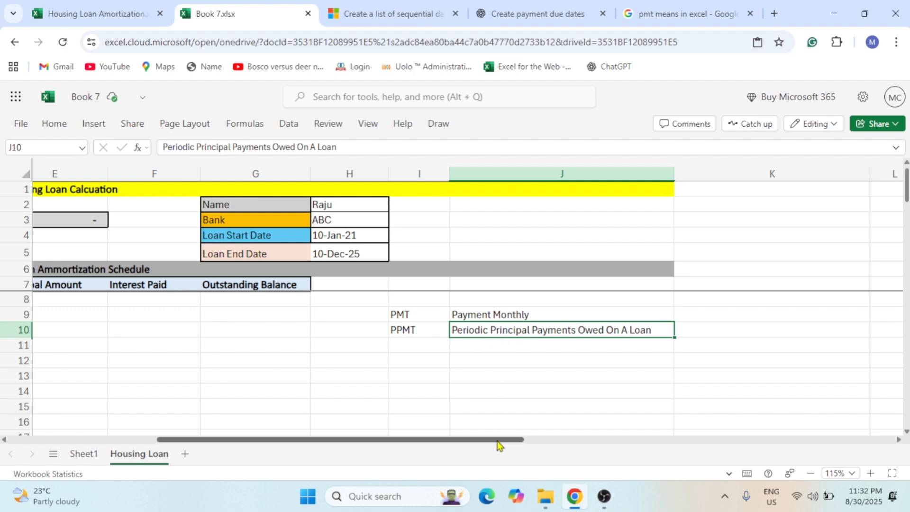
pyautogui.moveTo(499, 445); pyautogui.dragTo(486, 442)
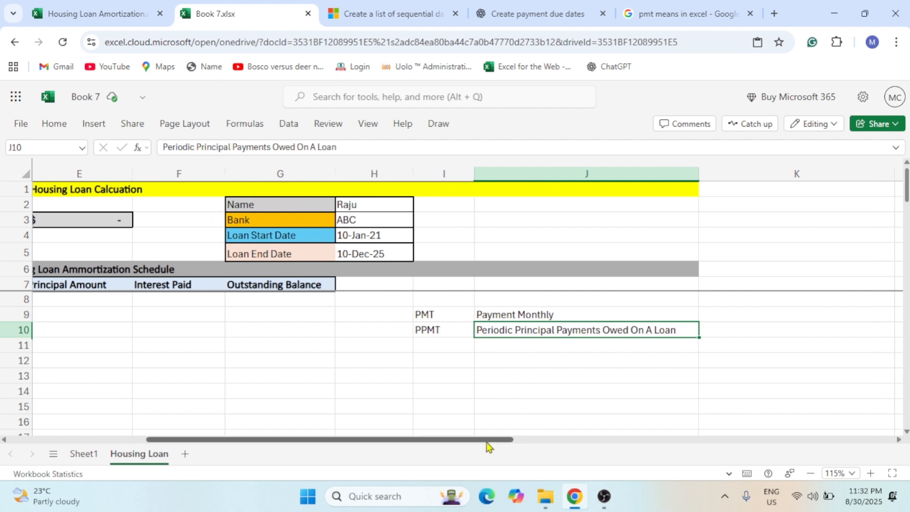
# Compare the PMT description in J9 with the PPMT description in J10
pyautogui.click(504, 315)
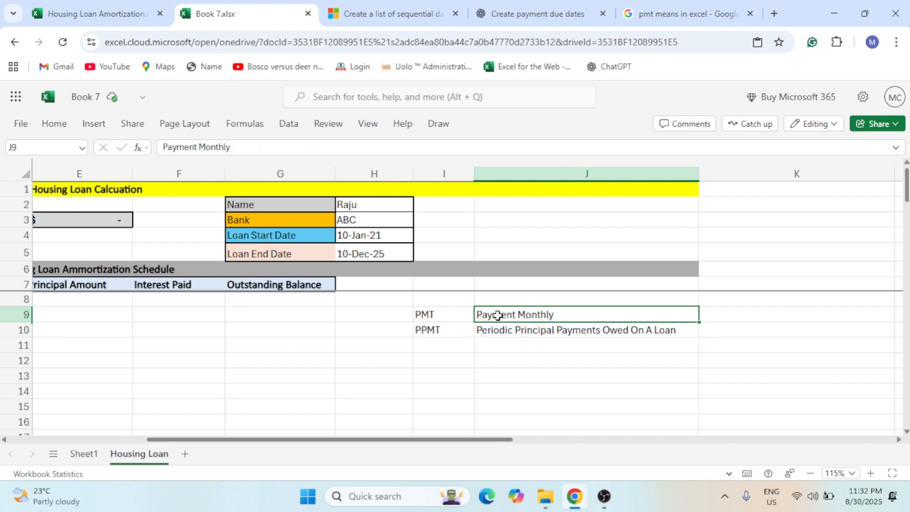
pyautogui.moveTo(416, 315); pyautogui.dragTo(534, 313)
pyautogui.click(494, 332)
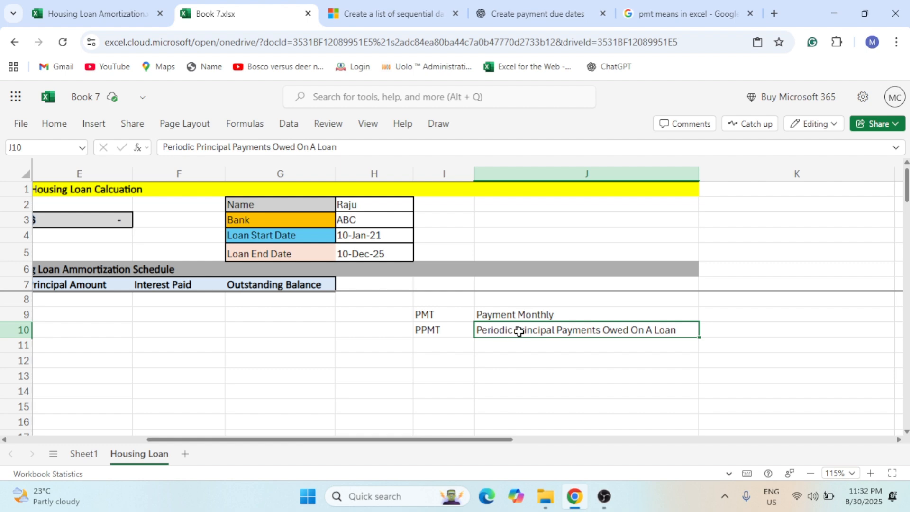
pyautogui.click(521, 311)
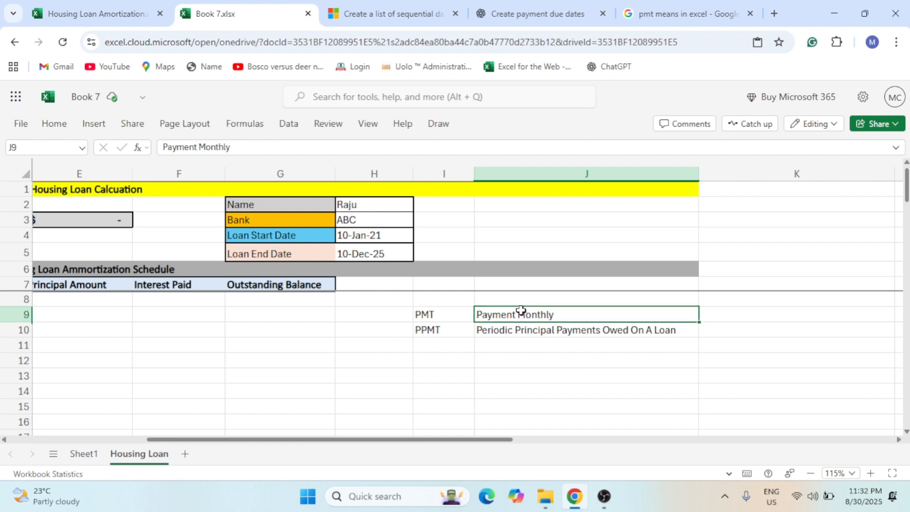
pyautogui.moveTo(436, 313); pyautogui.dragTo(528, 314)
pyautogui.click(529, 313)
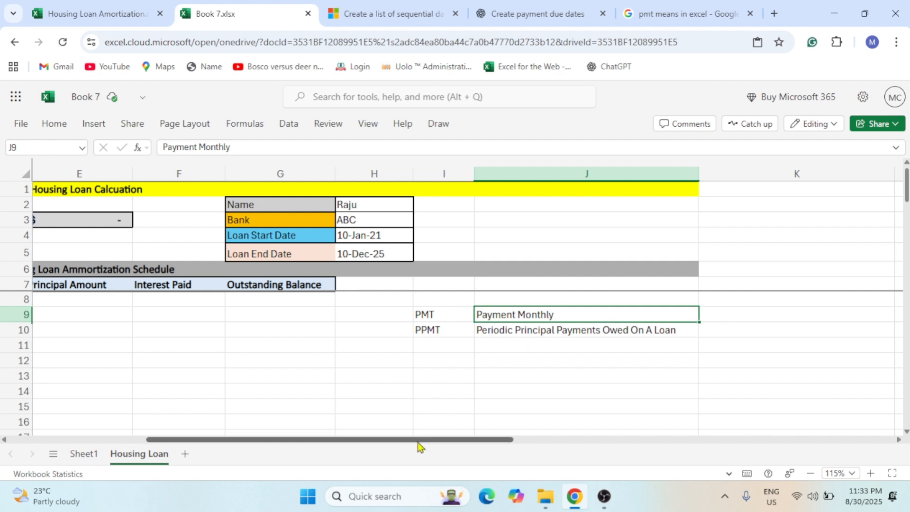
# Review the Month column and the principal amount, number of years, payments per year and annual interest rate in B2:B5
pyautogui.moveTo(417, 442); pyautogui.dragTo(162, 443)
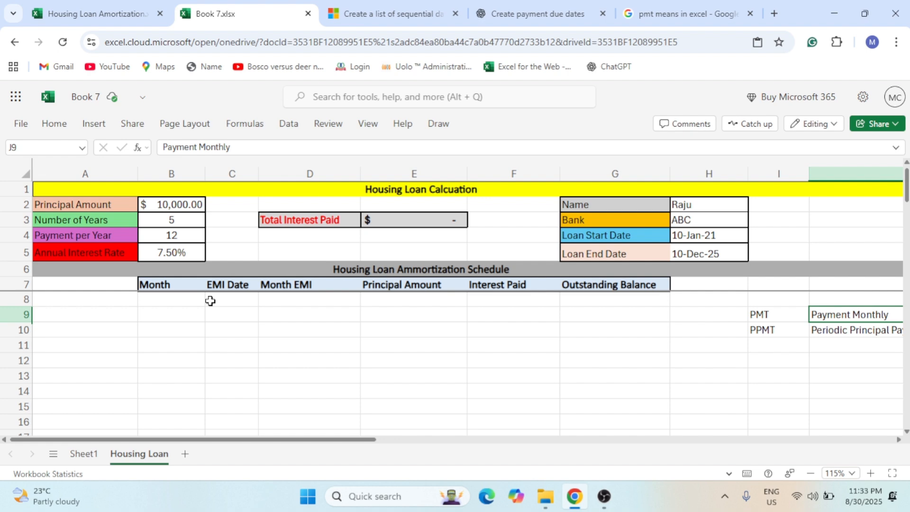
pyautogui.click(192, 300)
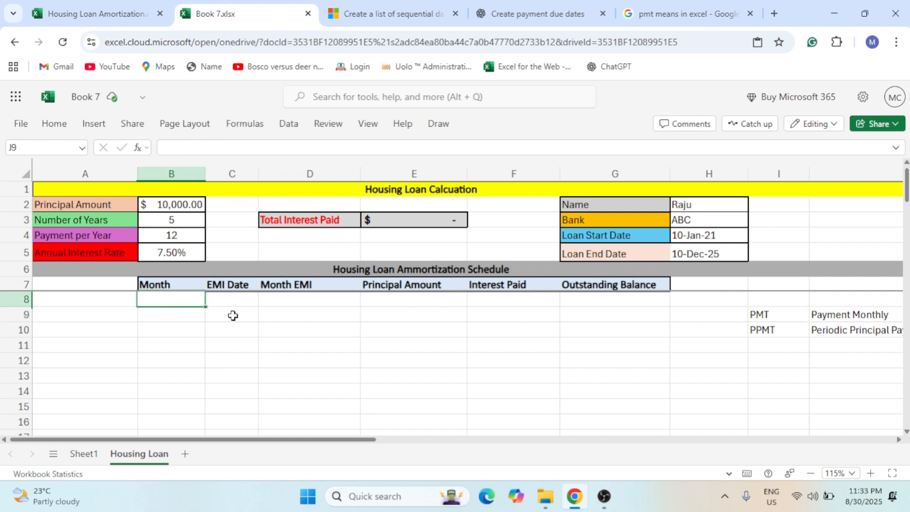
pyautogui.click(159, 283)
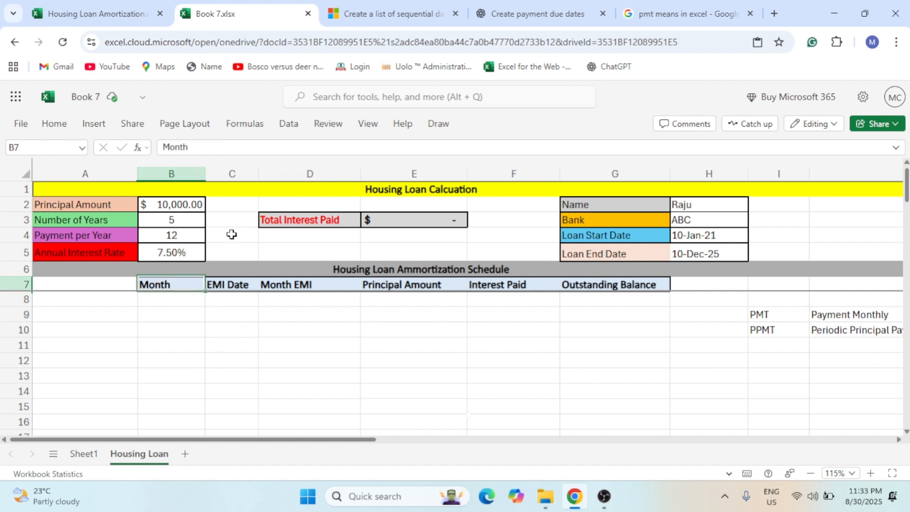
pyautogui.click(179, 205)
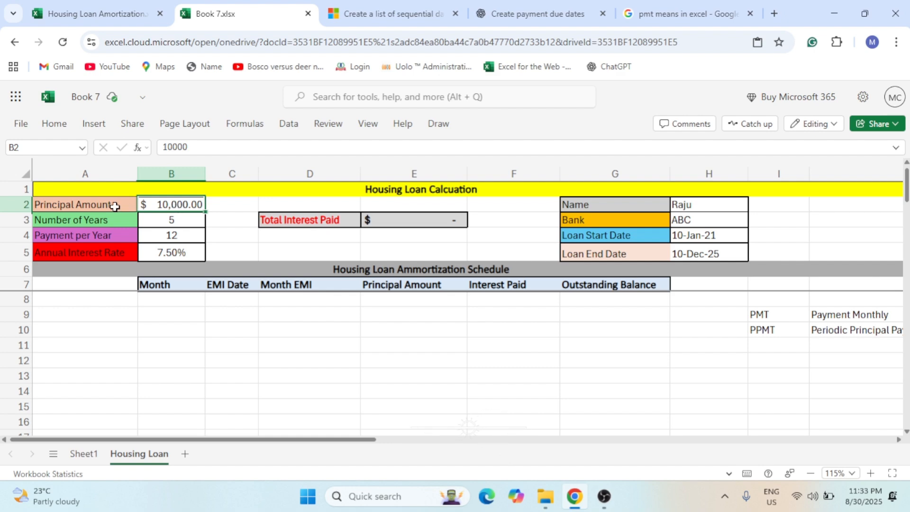
pyautogui.click(178, 222)
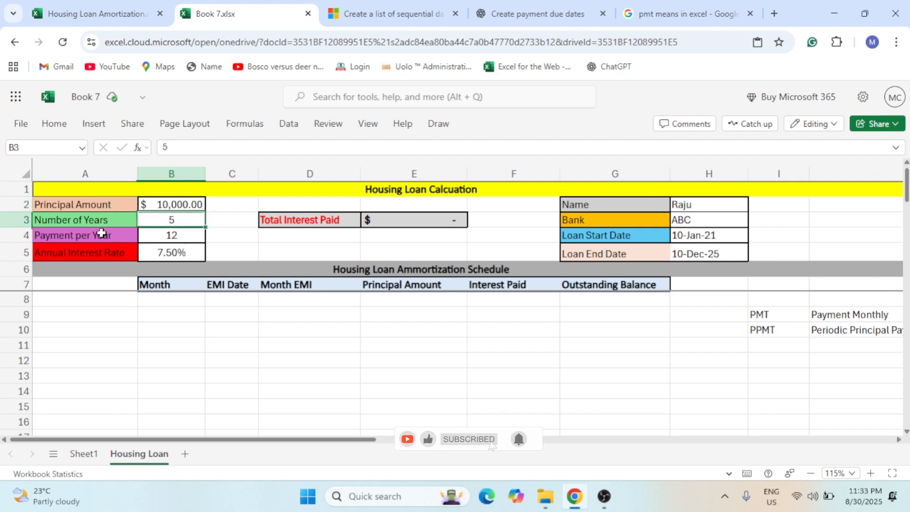
pyautogui.click(194, 241)
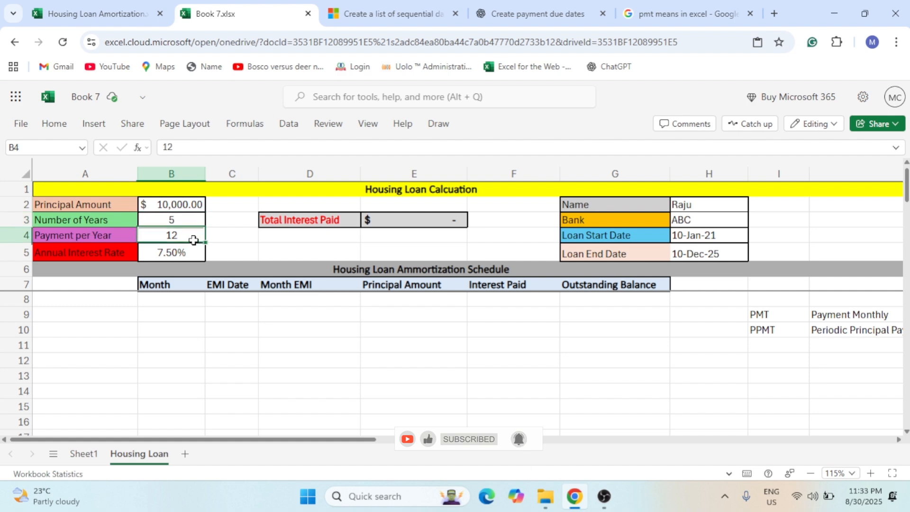
pyautogui.click(192, 252)
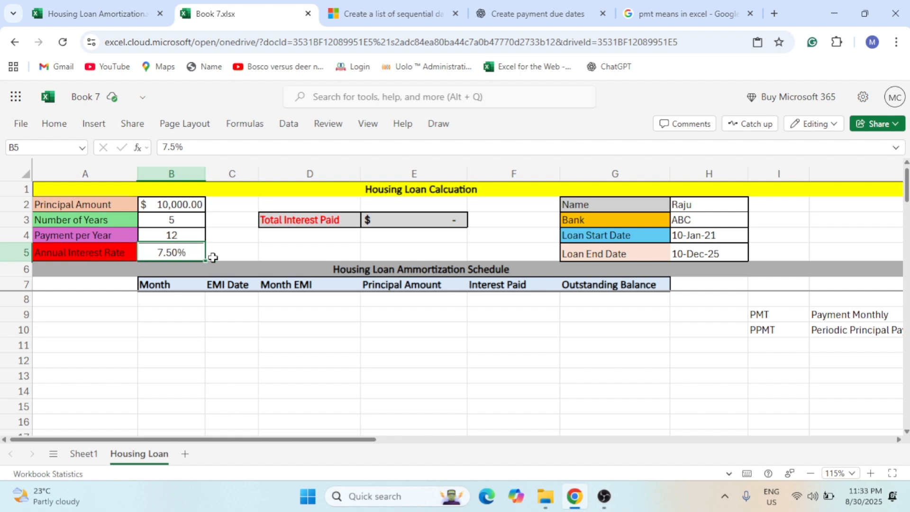
# Review the borrower's name, bank and loan start date in G2:H4
pyautogui.click(649, 205)
pyautogui.click(686, 205)
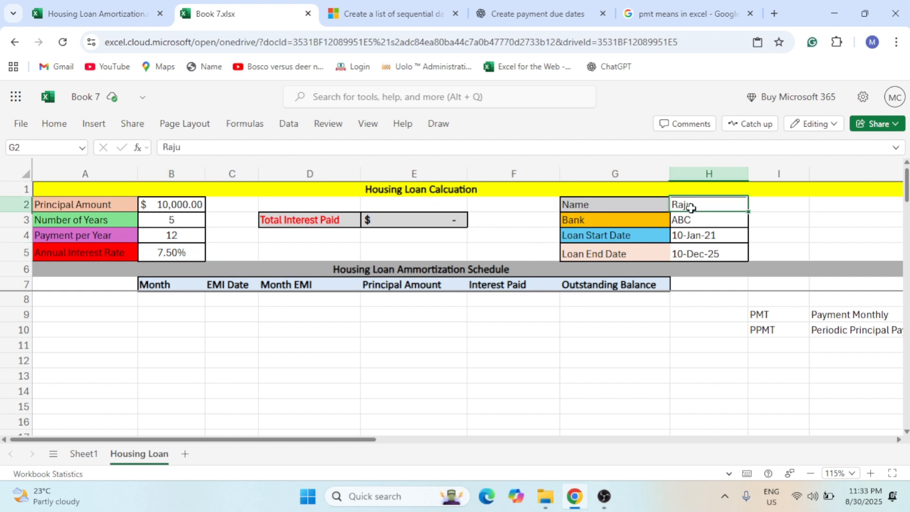
pyautogui.click(599, 222)
pyautogui.click(680, 219)
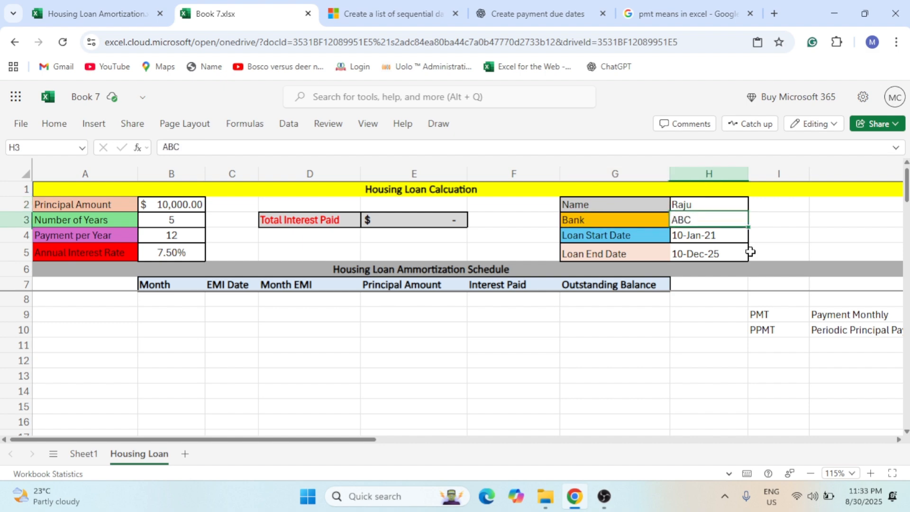
pyautogui.click(596, 235)
pyautogui.click(711, 237)
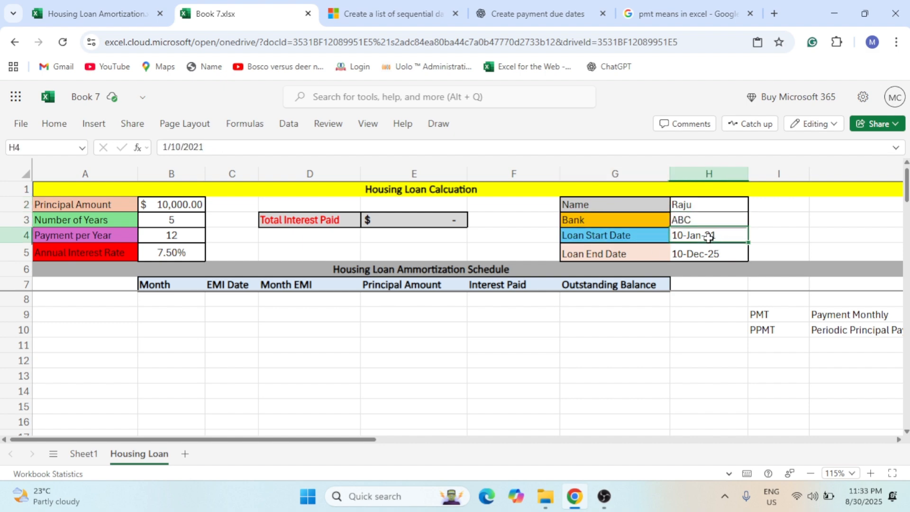
# Clear the Loan End Date formula from H5 and look over the schedule headings in row 7
pyautogui.click(613, 251)
pyautogui.click(701, 253)
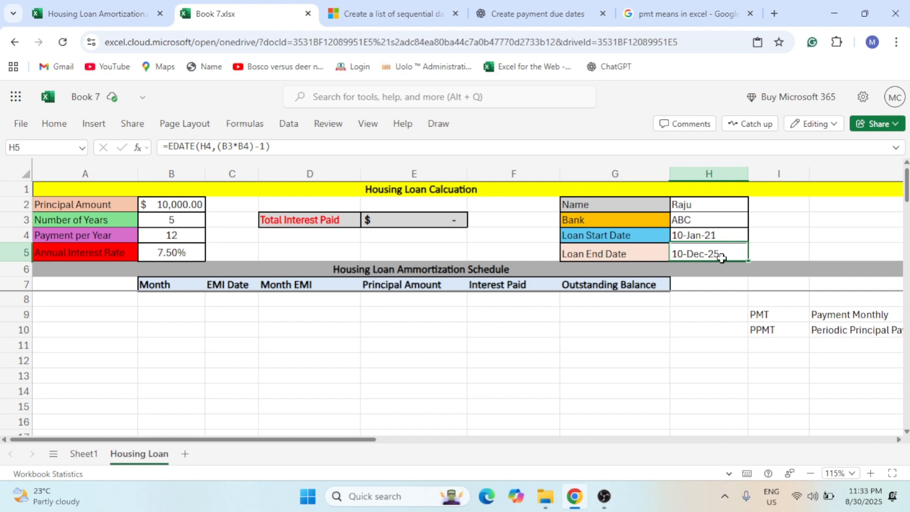
pyautogui.press('Delete')
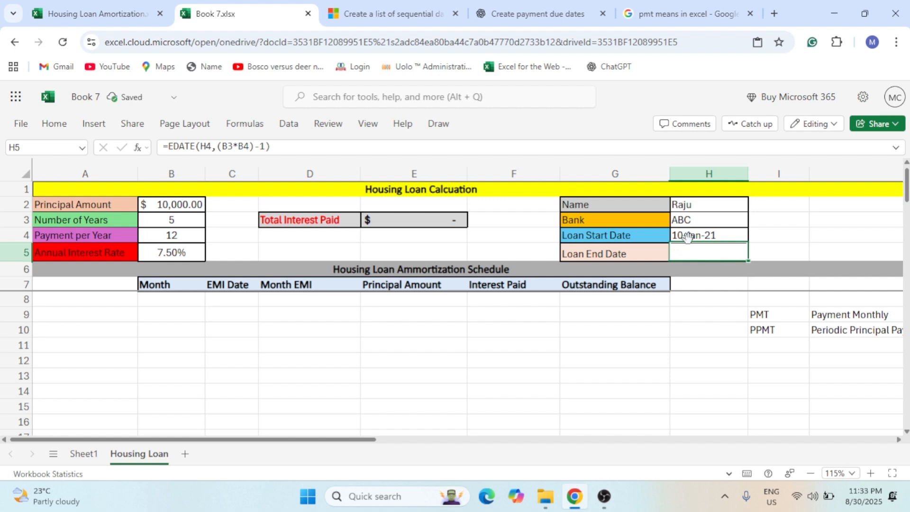
pyautogui.click(604, 256)
pyautogui.click(710, 253)
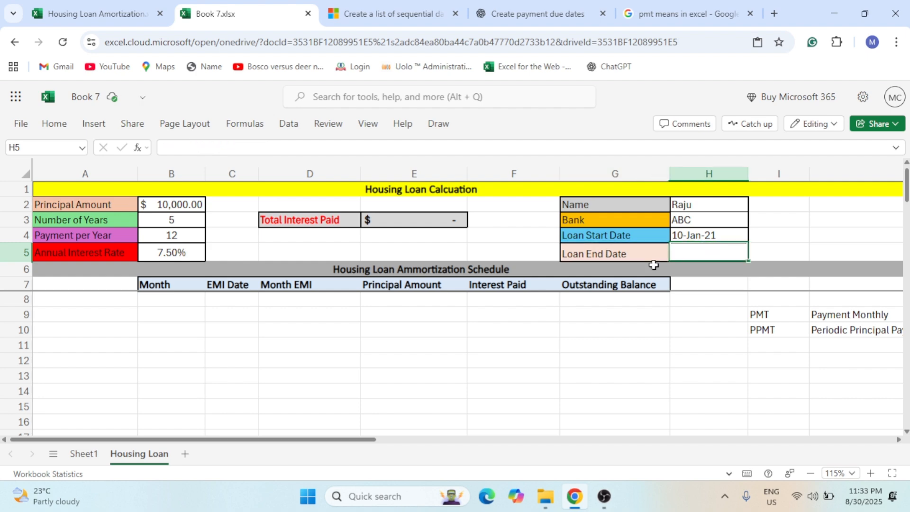
pyautogui.moveTo(153, 286); pyautogui.dragTo(543, 298)
pyautogui.click(179, 299)
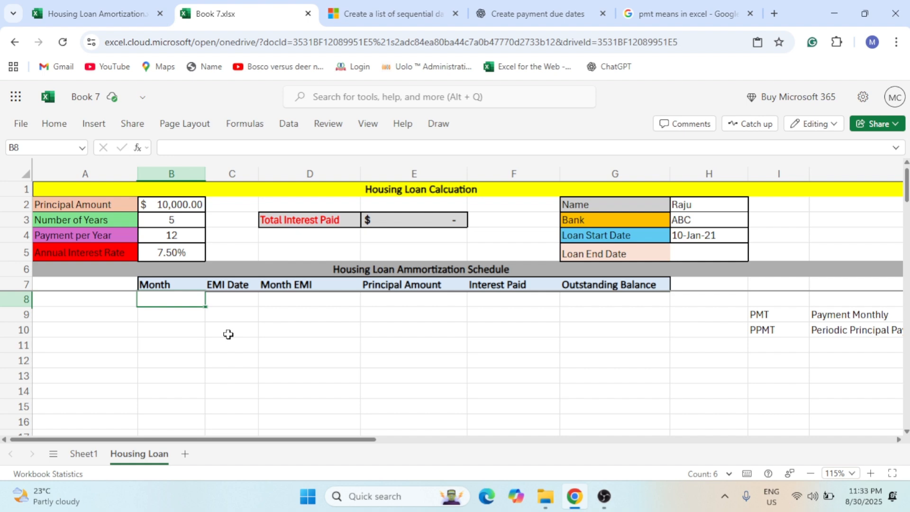
# Calculate the Loan End Date in H5 with =EDATE(H4,B3*B4)
pyautogui.click(692, 256)
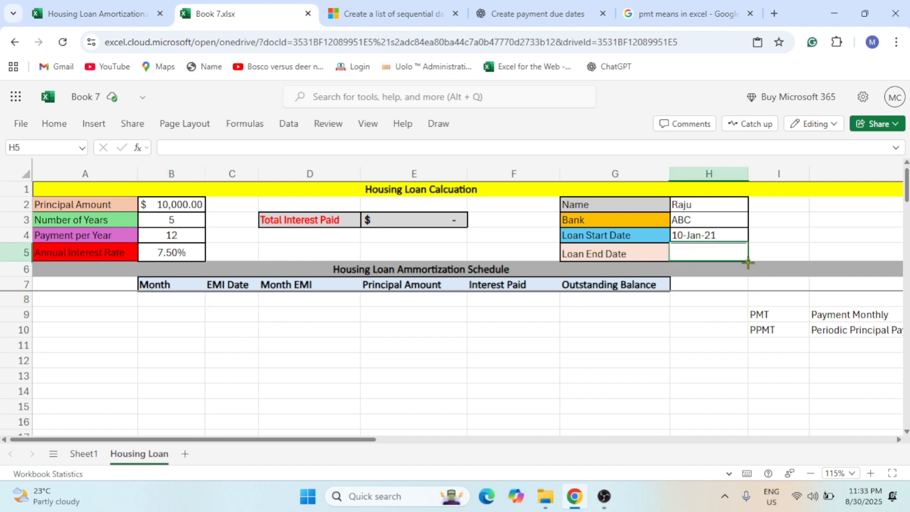
pyautogui.write('=ed')
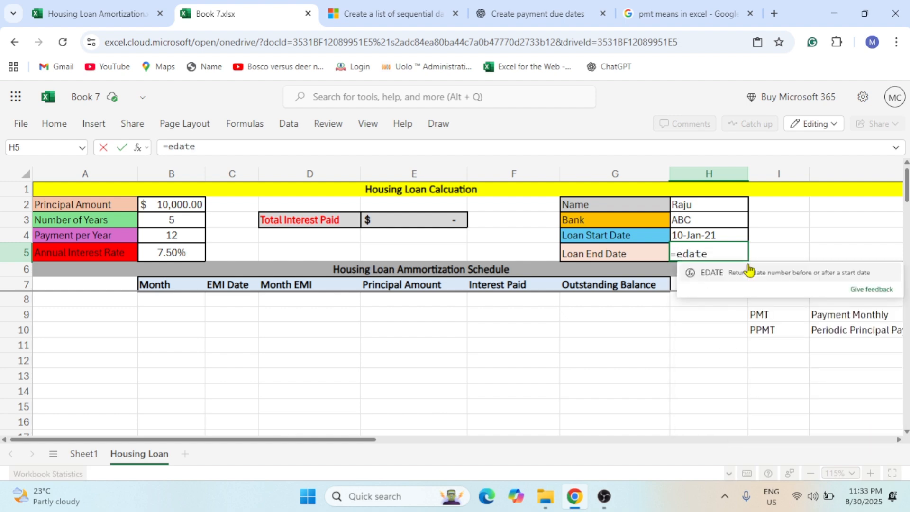
pyautogui.write('ate')
pyautogui.click(748, 269)
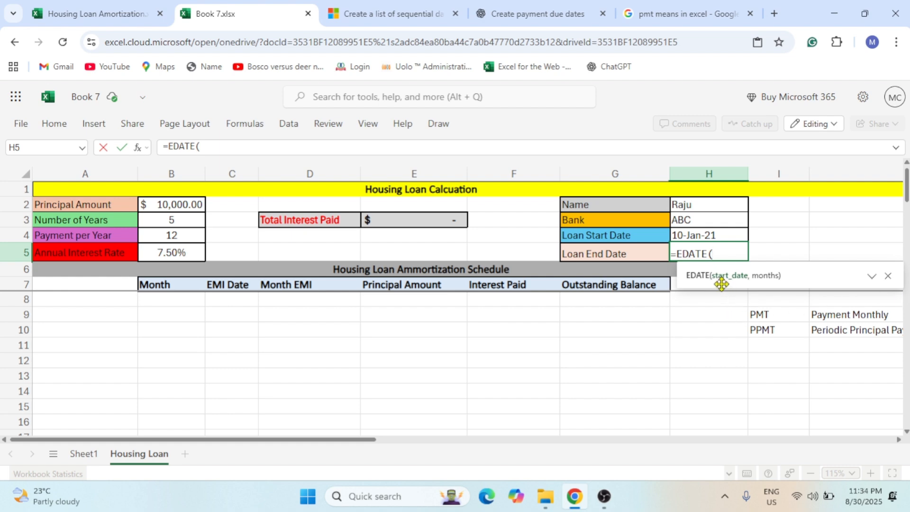
pyautogui.click(690, 234)
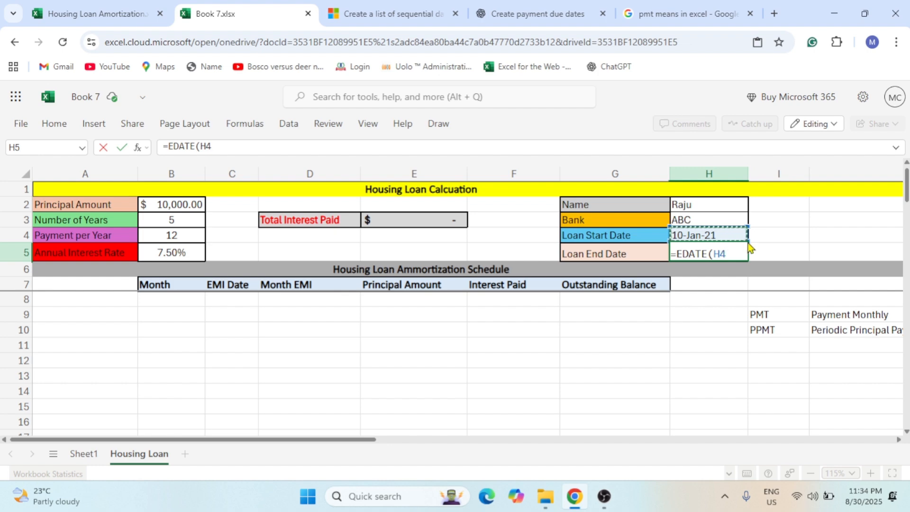
pyautogui.write(',')
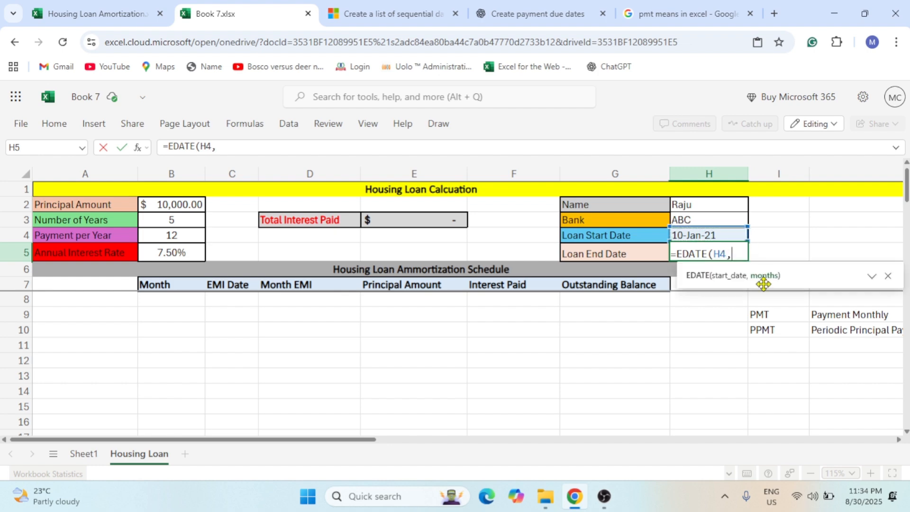
pyautogui.click(172, 221)
pyautogui.write('*')
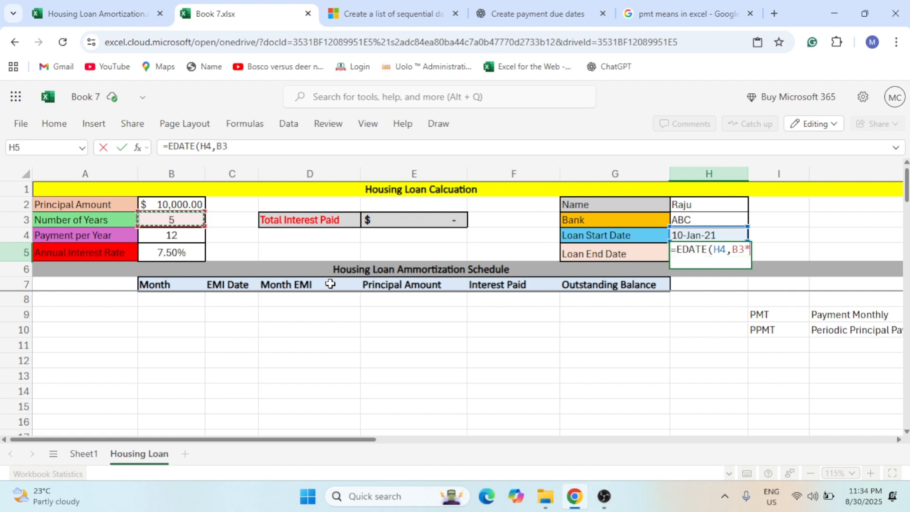
pyautogui.click(174, 237)
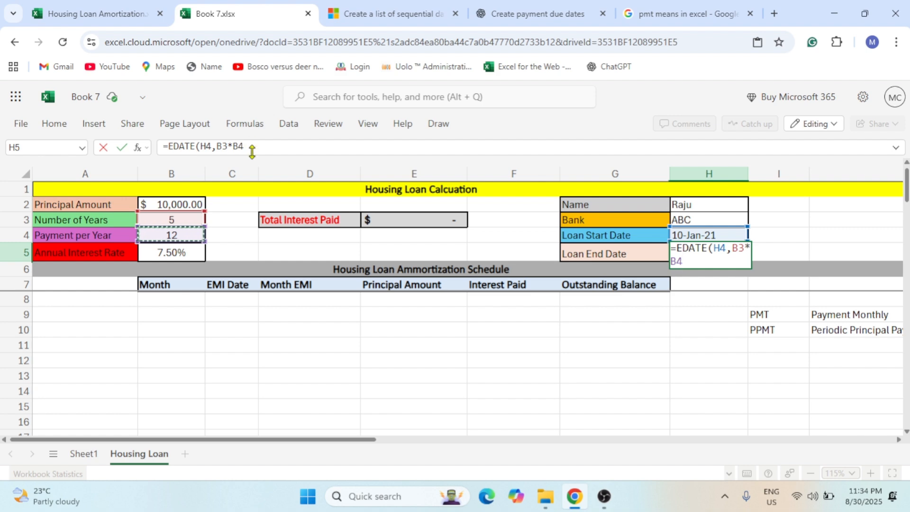
pyautogui.click(268, 146)
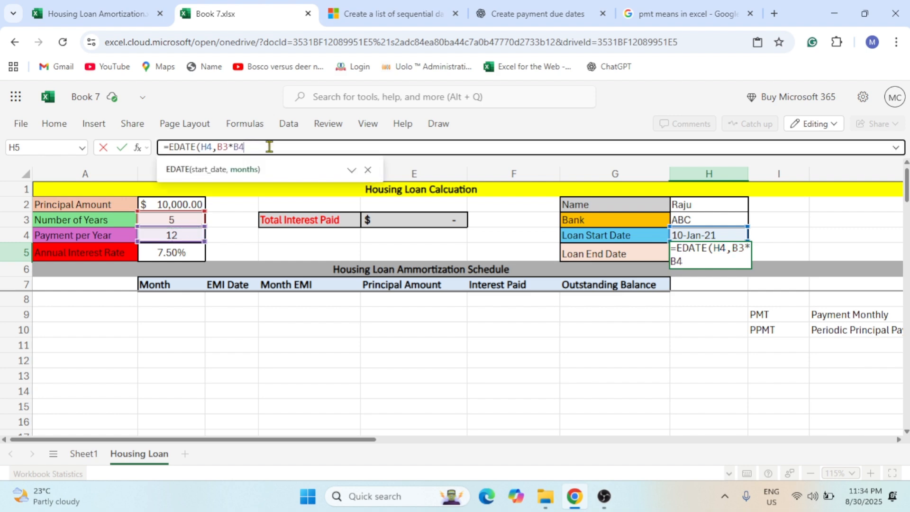
pyautogui.write(')')
pyautogui.press('Return')
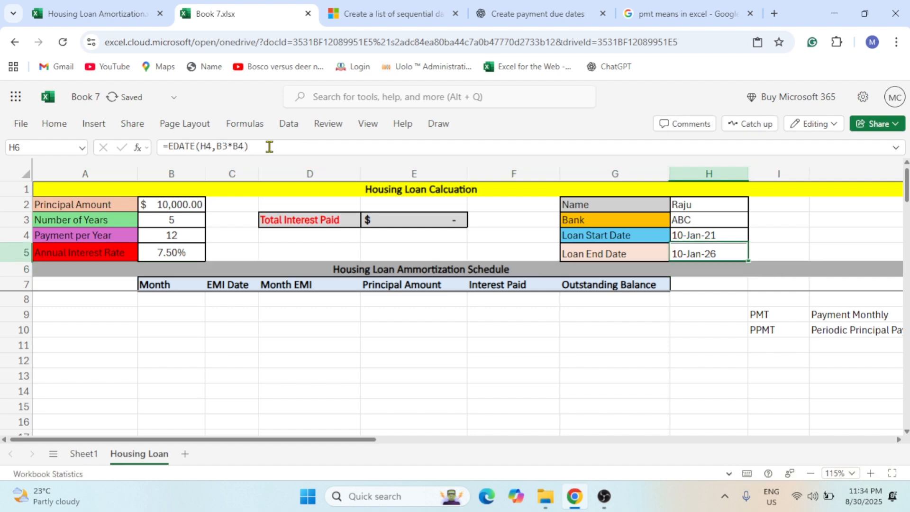
# Check the Loan End Date and its formula in H5 against the Loan Start Date in H4
pyautogui.doubleClick(711, 254)
pyautogui.press('Escape')
pyautogui.click(621, 235)
pyautogui.click(697, 236)
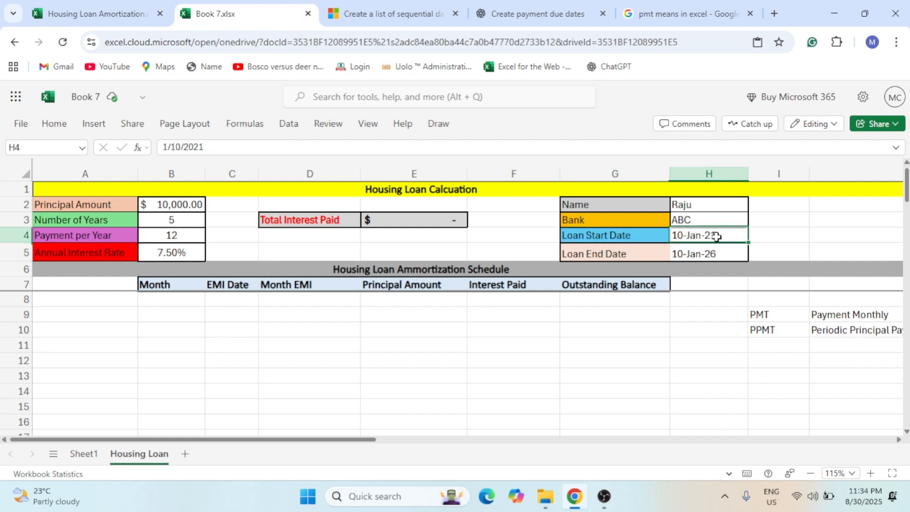
pyautogui.doubleClick(708, 252)
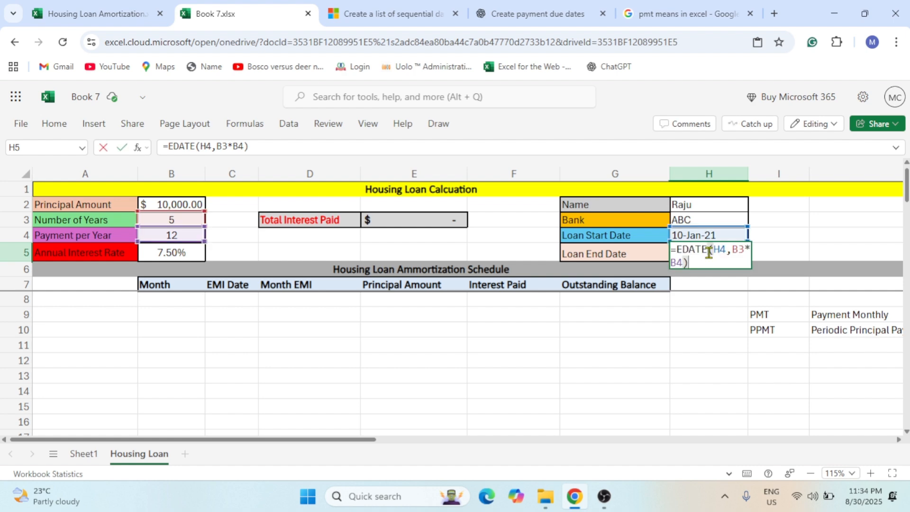
pyautogui.press('Escape')
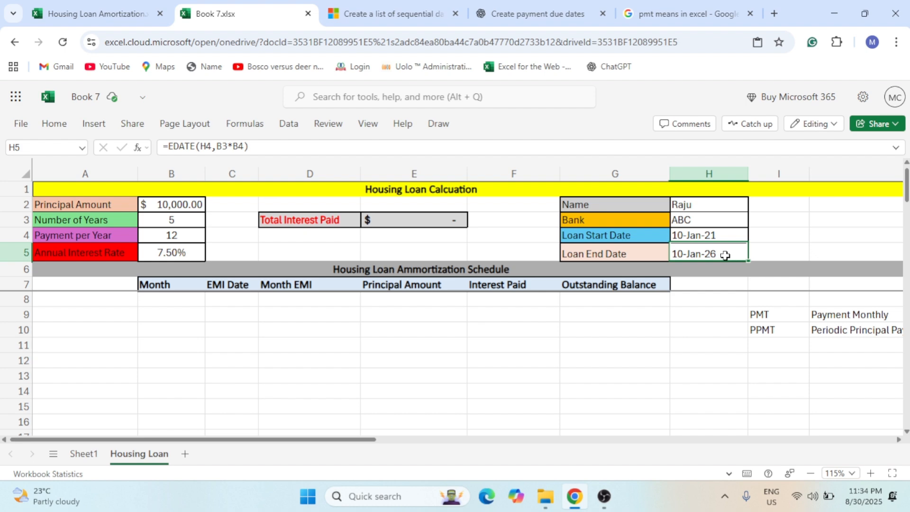
# Enclose the B3*B4 term of the Loan End Date formula in H5 in its own parentheses
pyautogui.doubleClick(725, 255)
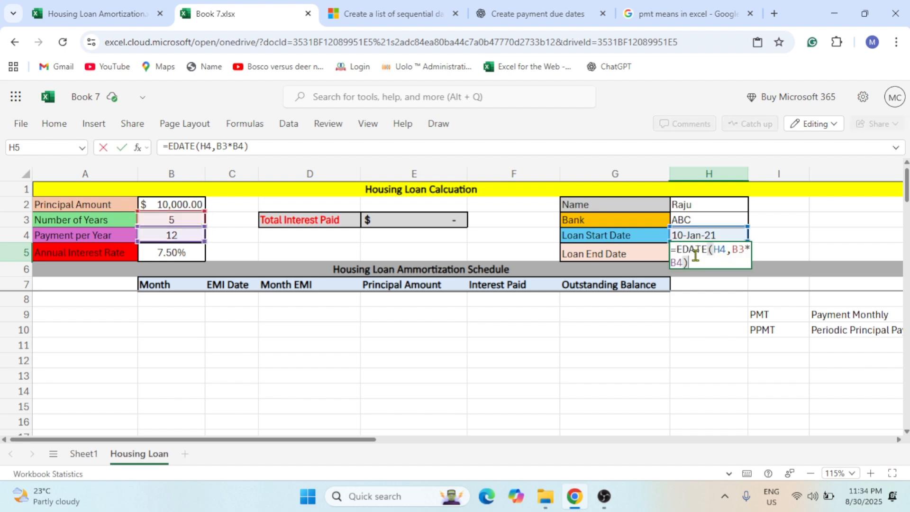
pyautogui.click(245, 147)
pyautogui.write(')')
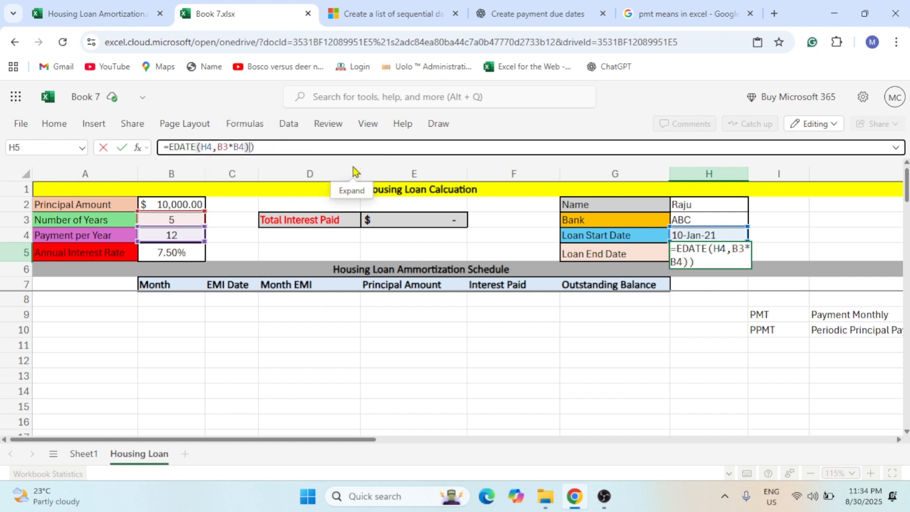
pyautogui.press('Left')
pyautogui.press('Left')
pyautogui.press('Left')
pyautogui.press('Left')
pyautogui.press('Left')
pyautogui.press('Left')
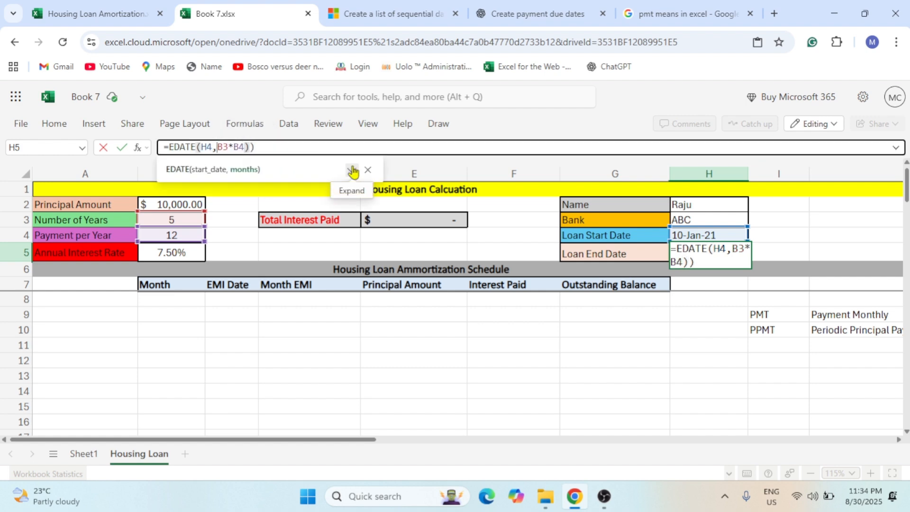
pyautogui.write('(')
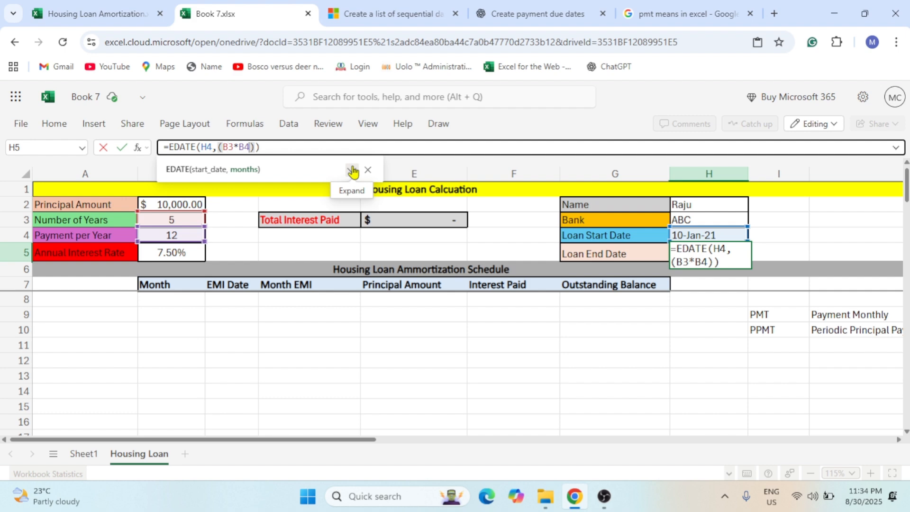
# Subtract 1 from the months argument in H5 so the formula reads =EDATE(H4,(B3*B4)-1)
pyautogui.press('Right')
pyautogui.press('Right')
pyautogui.press('Left')
pyautogui.press('Left')
pyautogui.press('Right')
pyautogui.write('-1')
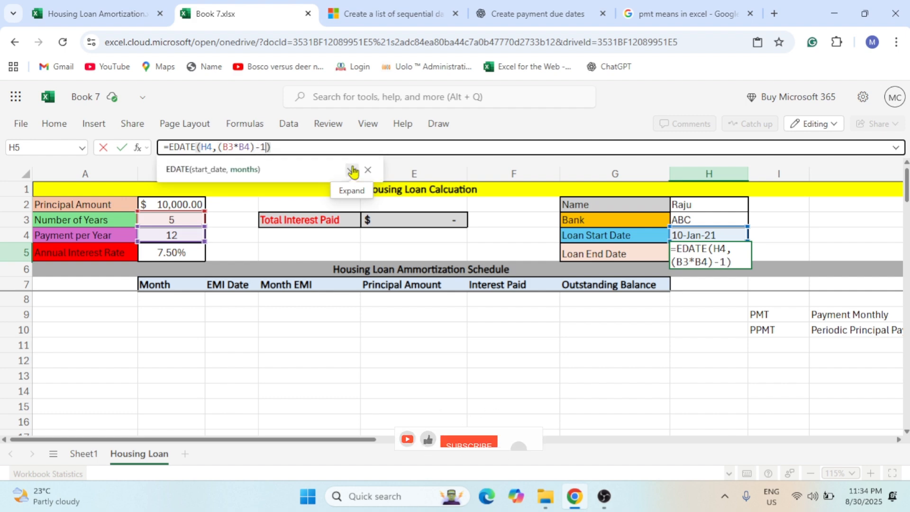
pyautogui.press('Return')
pyautogui.press('Up')
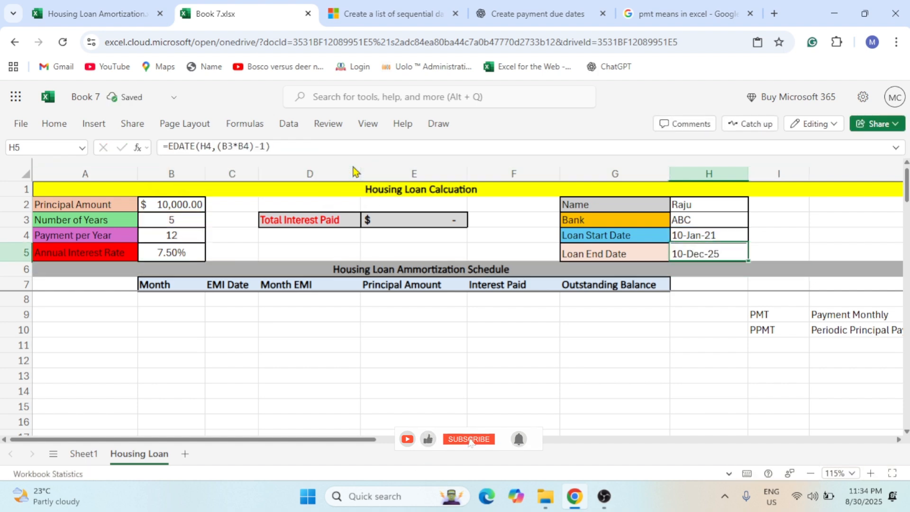
pyautogui.click(54, 123)
pyautogui.click(433, 256)
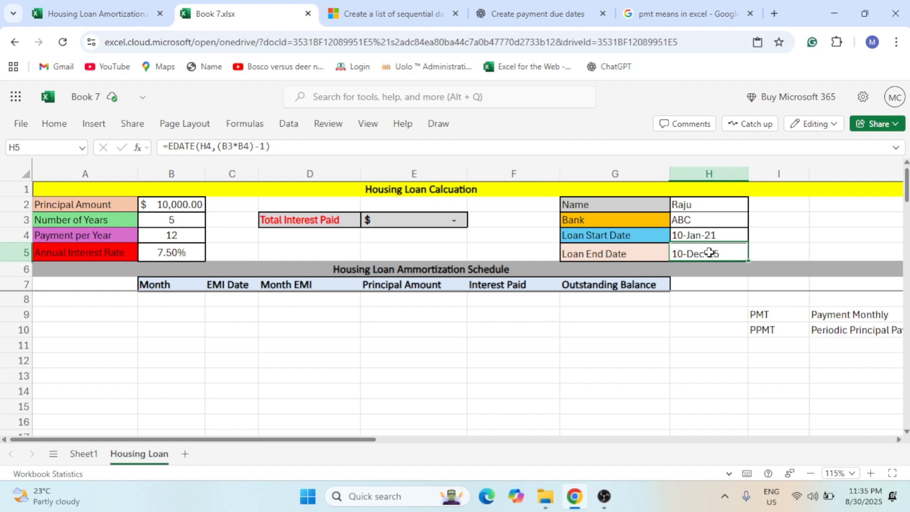
pyautogui.click(177, 297)
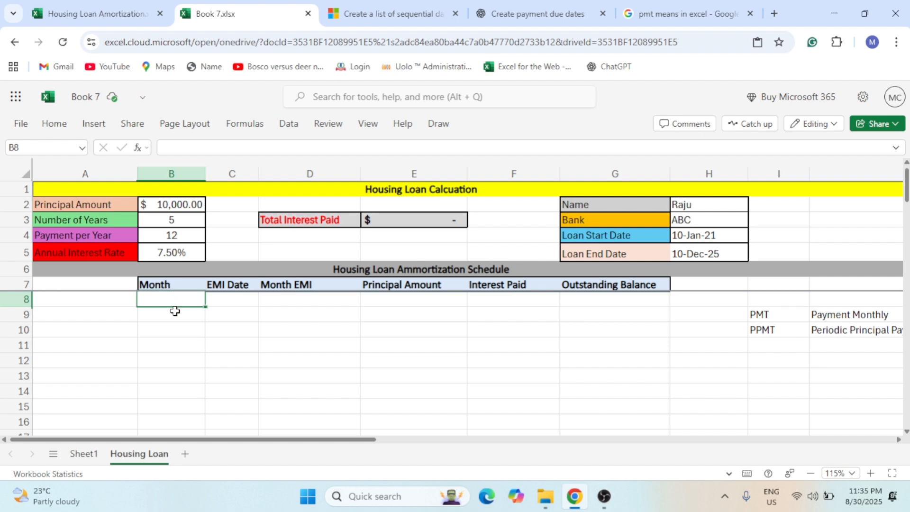
pyautogui.click(178, 220)
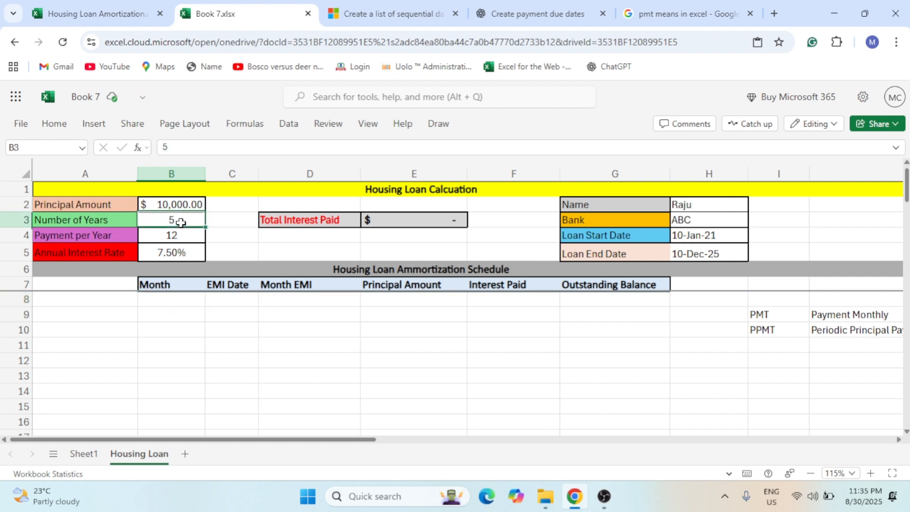
# Calculate the total number of payments in C4 by multiplying B4 by B3
pyautogui.click(232, 238)
pyautogui.write('=B4*')
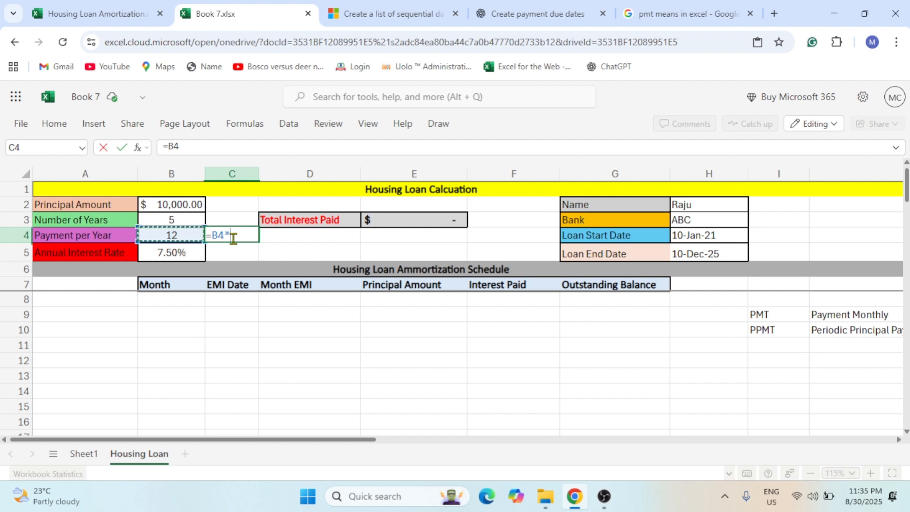
pyautogui.press('Up')
pyautogui.press('Left')
pyautogui.press('Return')
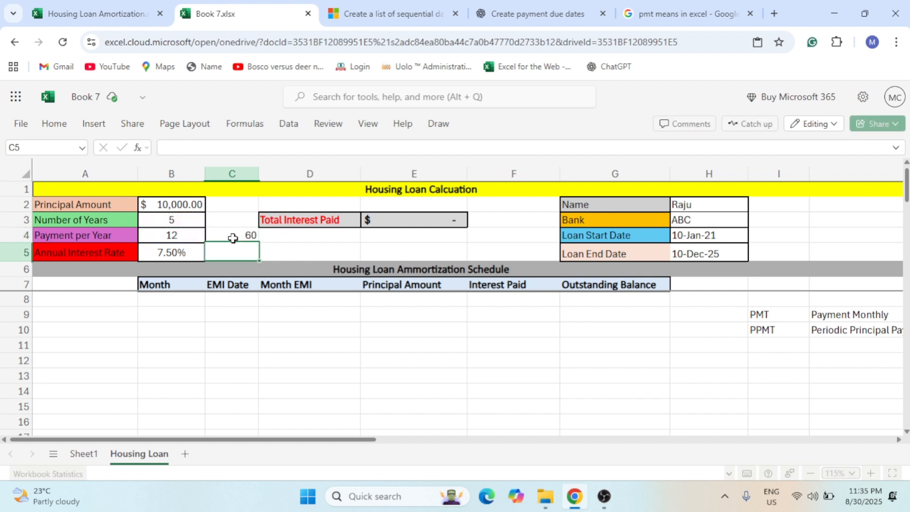
pyautogui.click(232, 238)
# Start a SEQUENCE formula in B8 under Month, using B3*B4 as the number of rows
pyautogui.moveTo(171, 303); pyautogui.dragTo(175, 372)
pyautogui.scroll(1, 174, 371)
pyautogui.scroll(3, 174, 370)
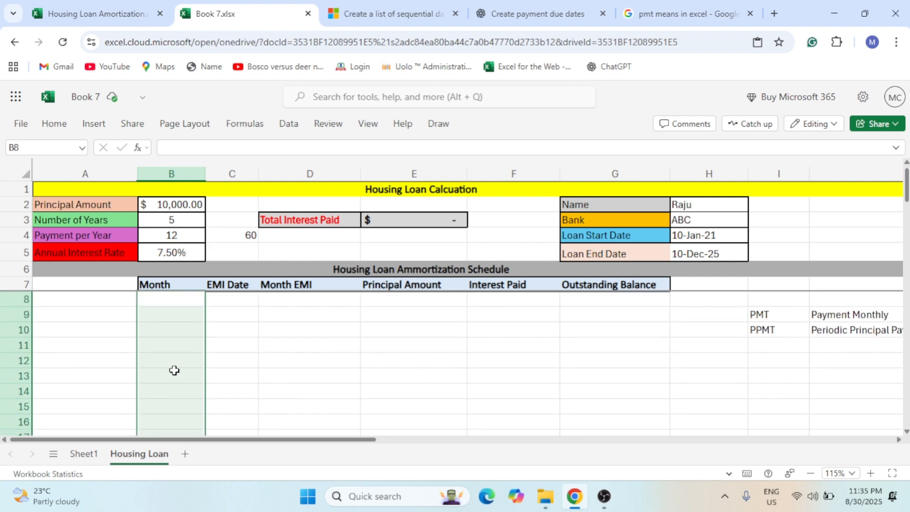
pyautogui.click(174, 301)
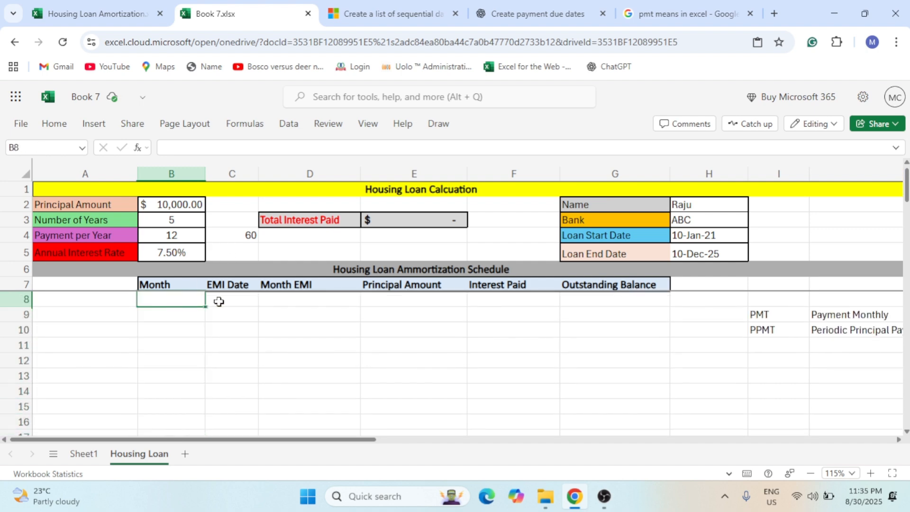
pyautogui.write('=se')
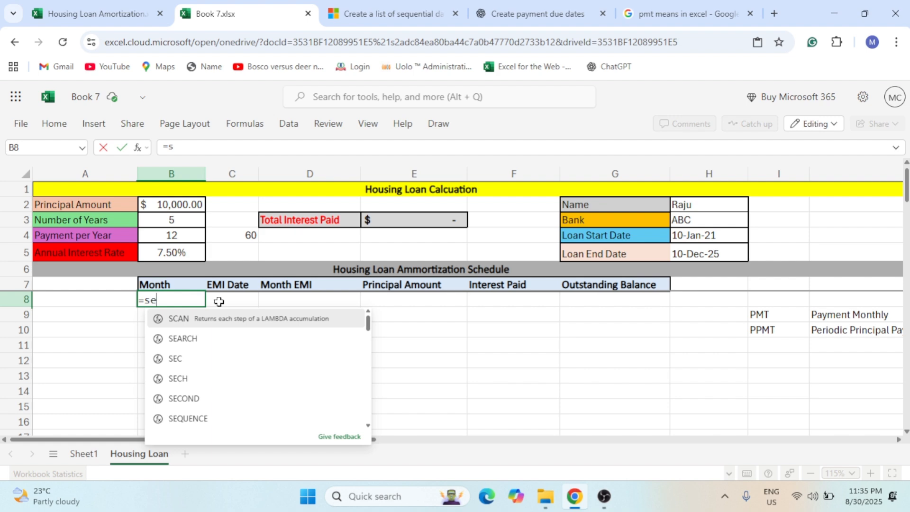
pyautogui.write('q')
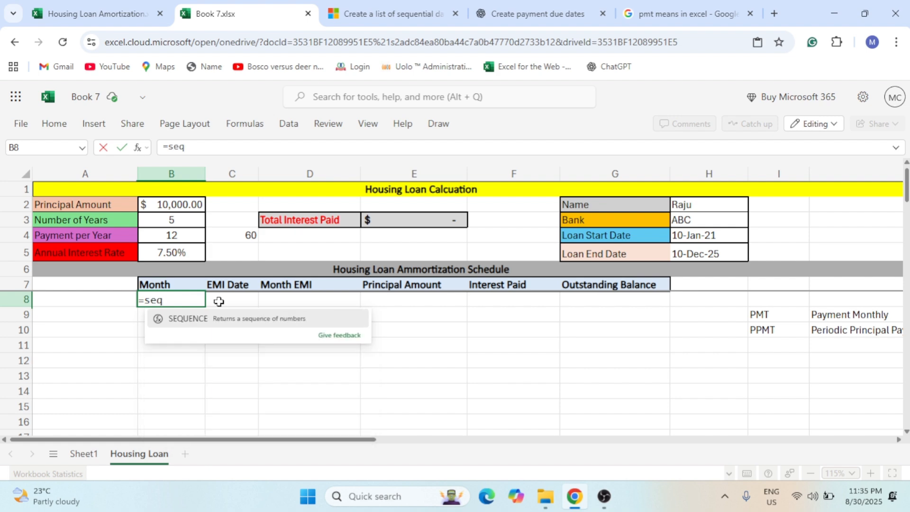
pyautogui.write('uence')
pyautogui.press('Tab')
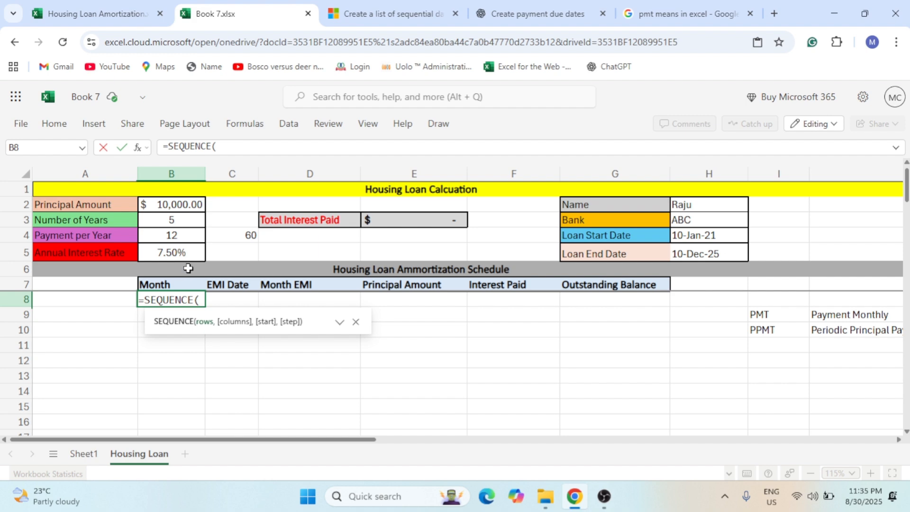
pyautogui.click(184, 221)
pyautogui.write('*')
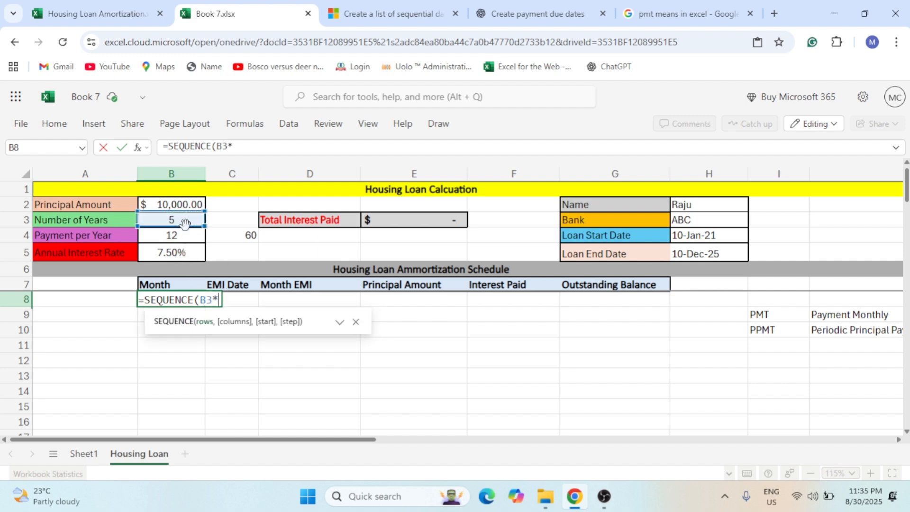
pyautogui.click(179, 232)
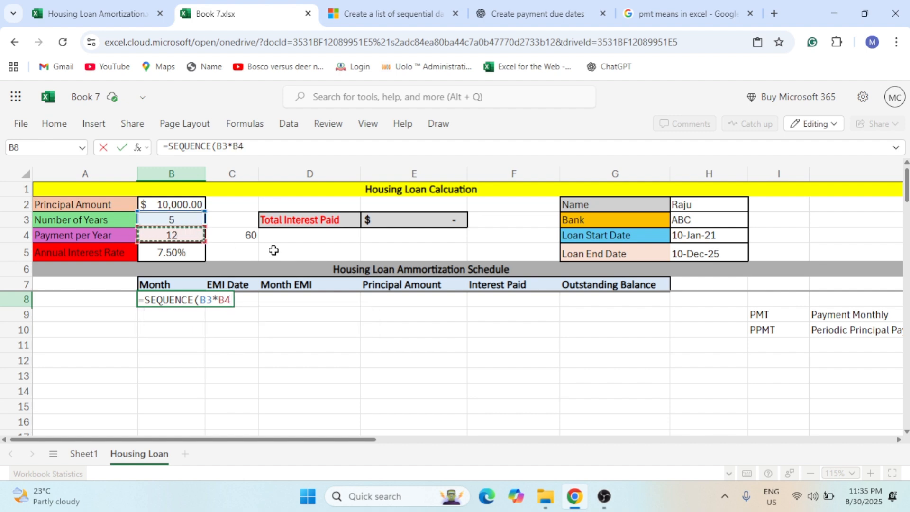
# Make both references in the B8 formula's rows argument absolute, as $B$3*$B$4
pyautogui.click(200, 300)
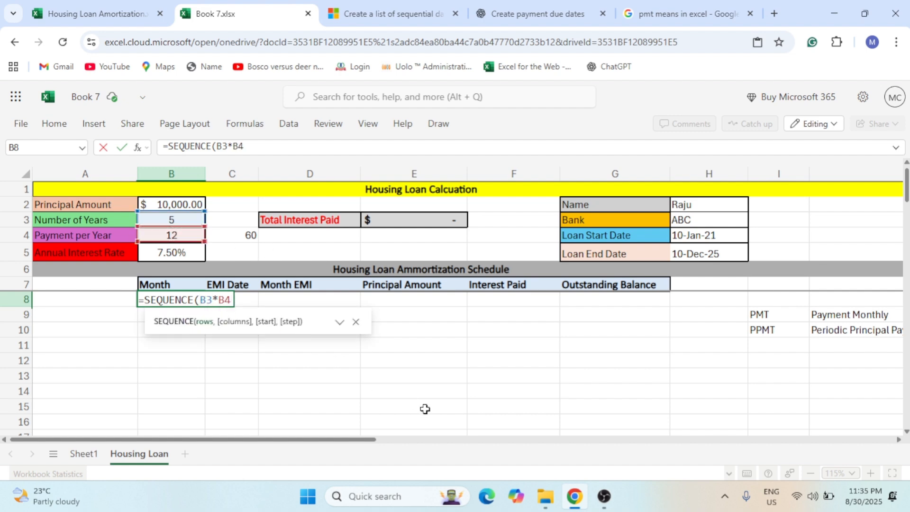
pyautogui.press('F4')
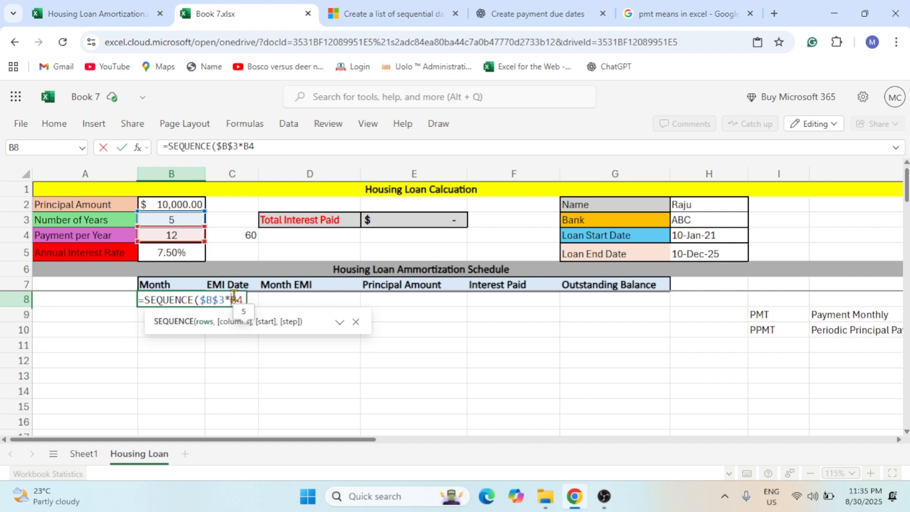
pyautogui.click(235, 300)
pyautogui.press('F4')
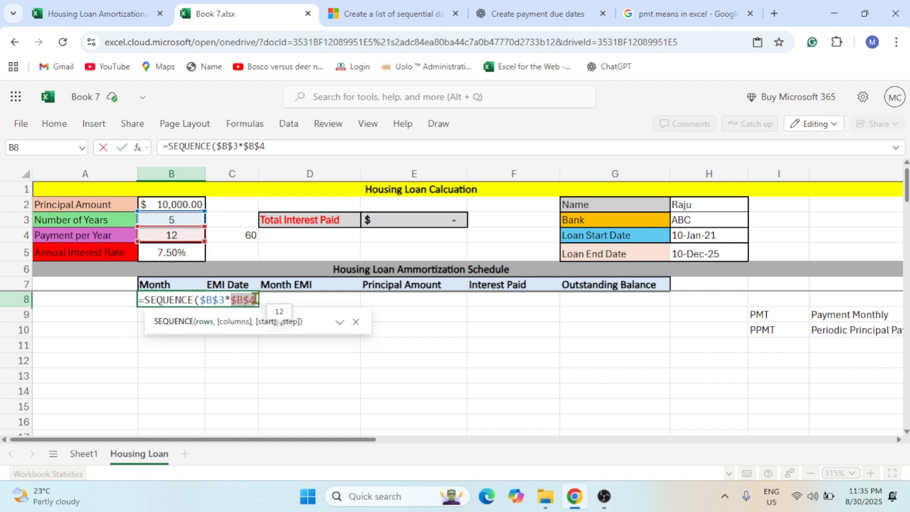
# Complete the SEQUENCE formula in B8 with 1 column, a start of 1 and a step of 1
pyautogui.write(',')
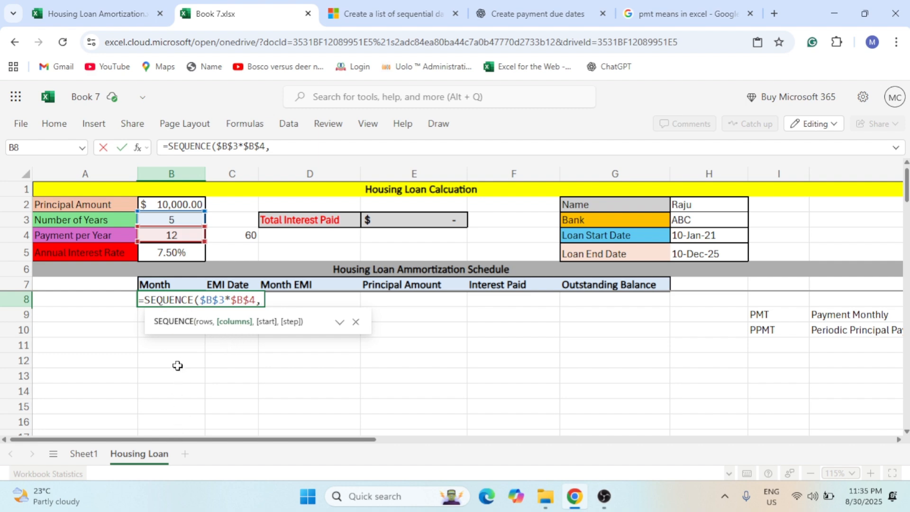
pyautogui.write('1,')
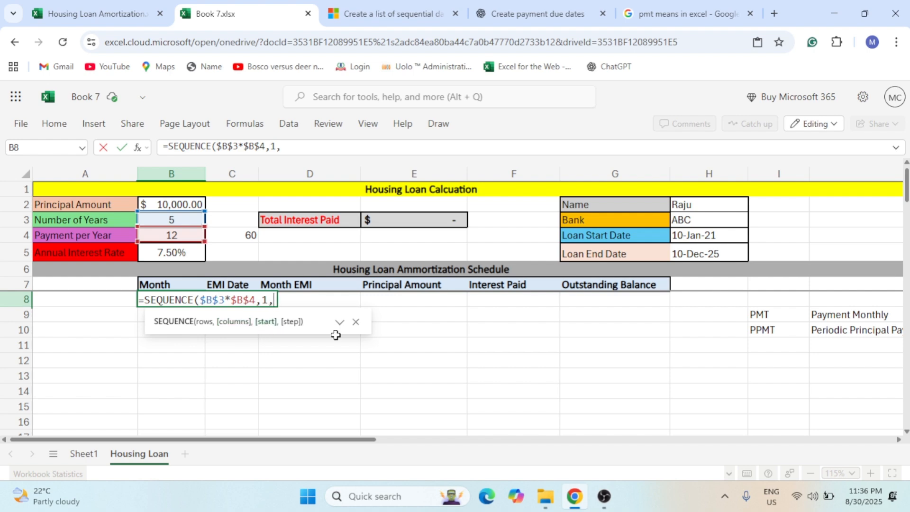
pyautogui.write('1,1')
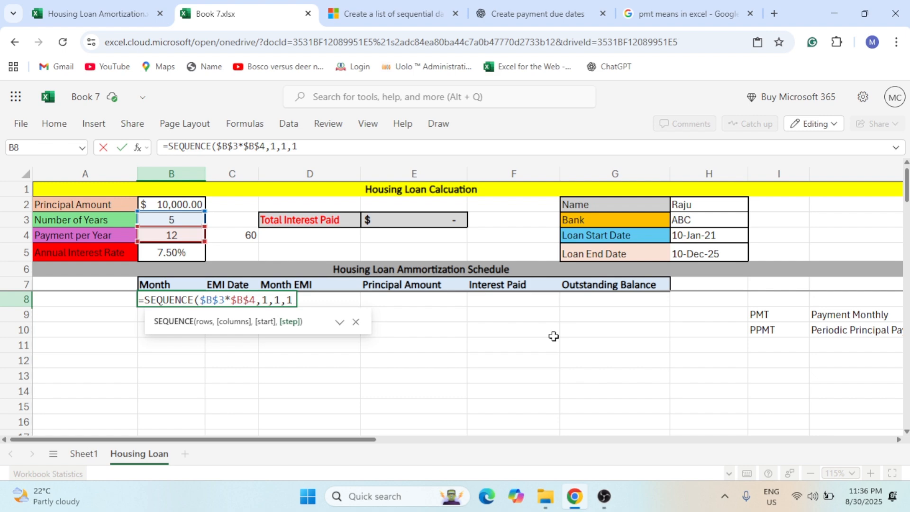
pyautogui.write(')')
pyautogui.press('Return')
pyautogui.press('Up')
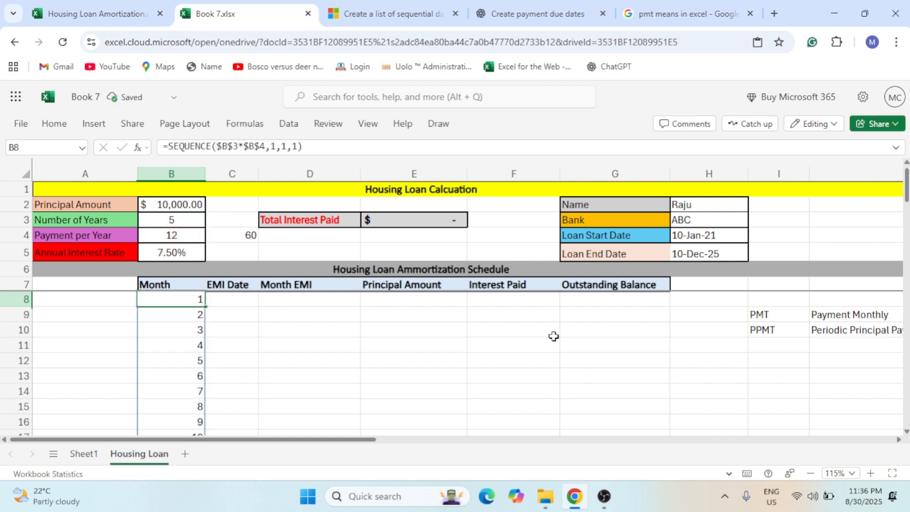
# Try a step value of 2 in the SEQUENCE formula in B8
pyautogui.doubleClick(191, 303)
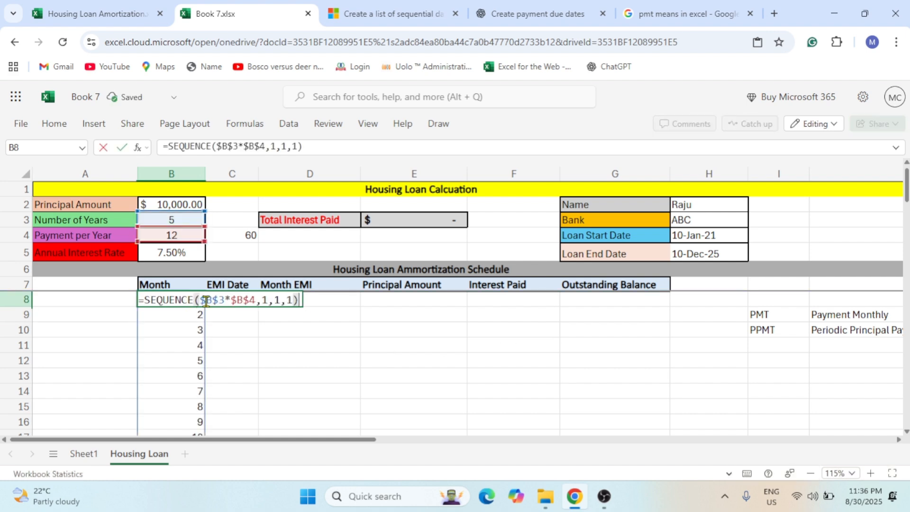
pyautogui.click(291, 298)
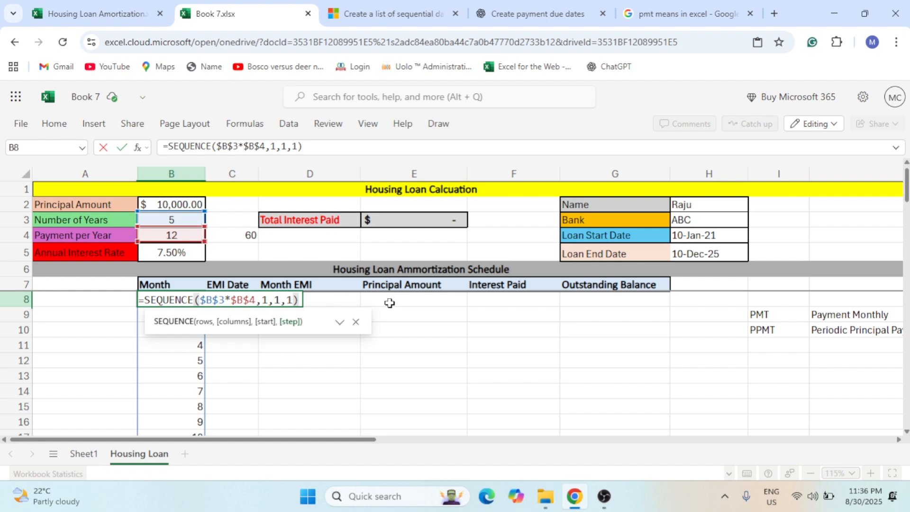
pyautogui.press('BackSpace')
pyautogui.write('2')
pyautogui.press('Return')
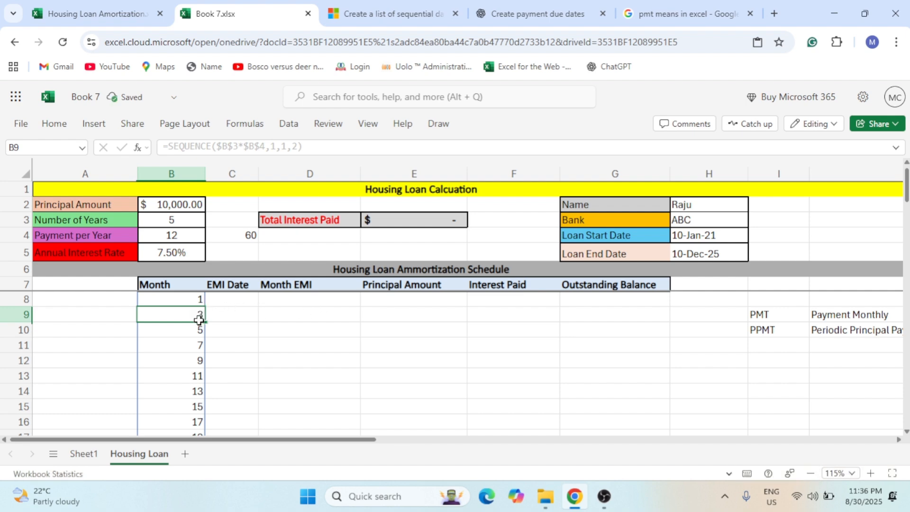
# Set the step argument of the SEQUENCE formula in B8 back to 1
pyautogui.click(196, 299)
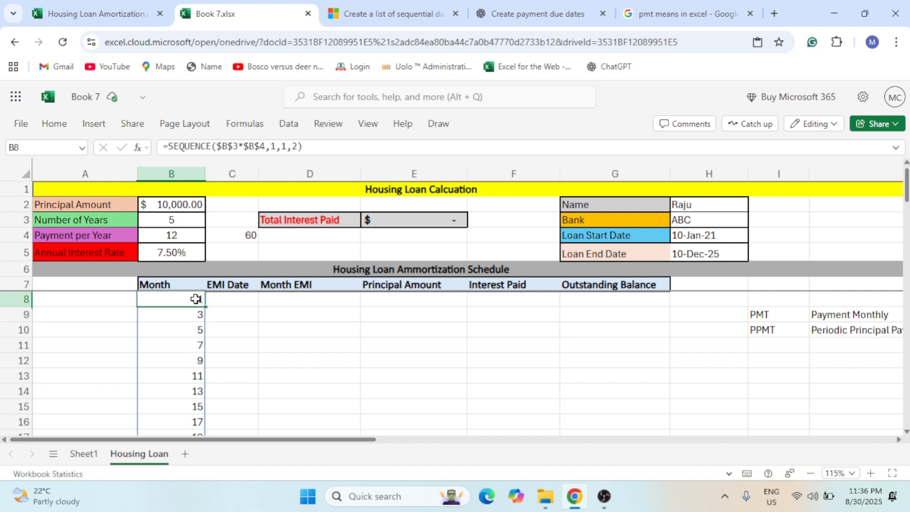
pyautogui.doubleClick(195, 299)
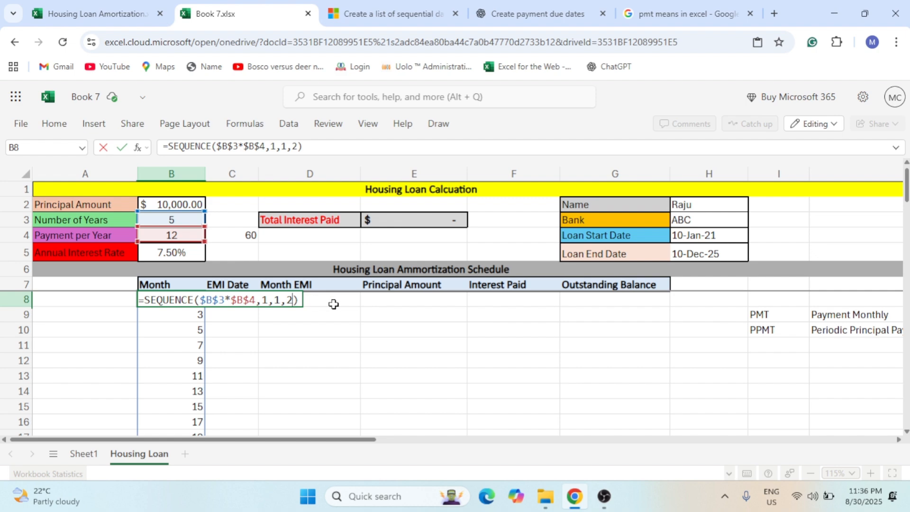
pyautogui.write('1')
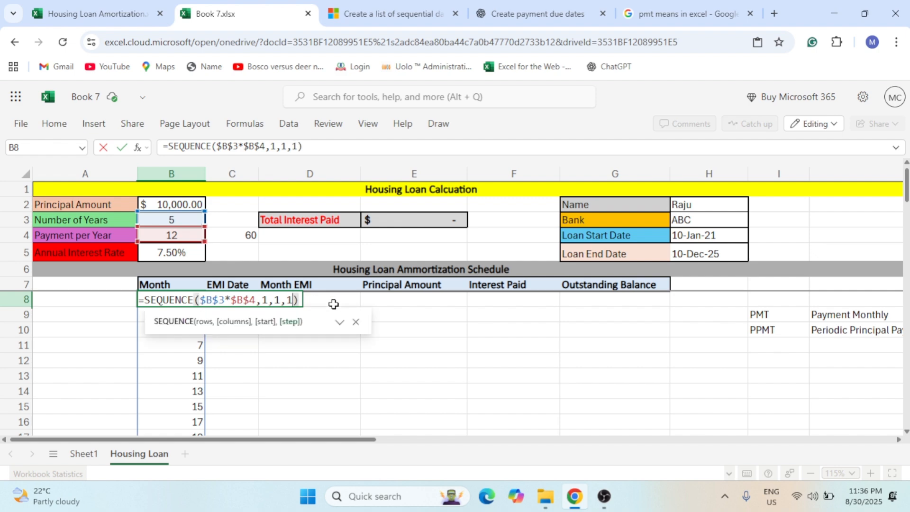
pyautogui.hotkey('ctrl', 'Return')
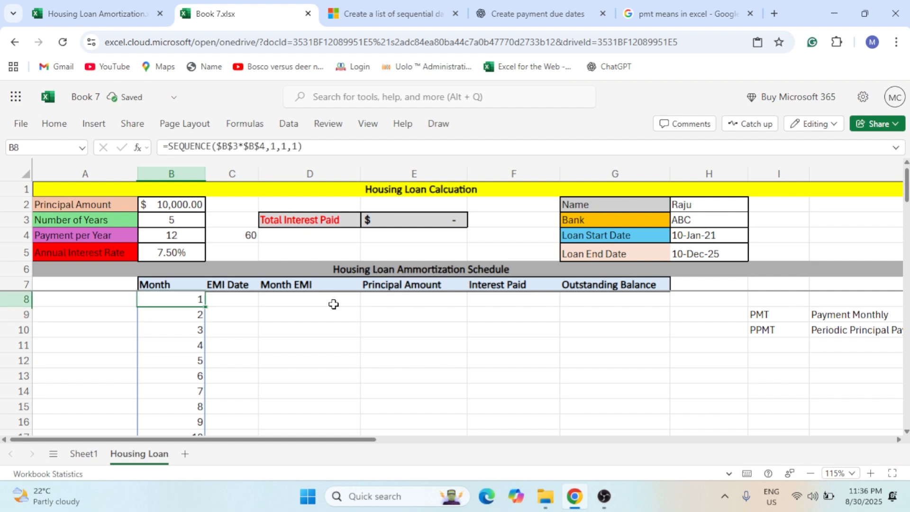
# Set the Number of Years in B3 to 6 and check the end of the Month column
pyautogui.hotkey('ctrl', 'Down')
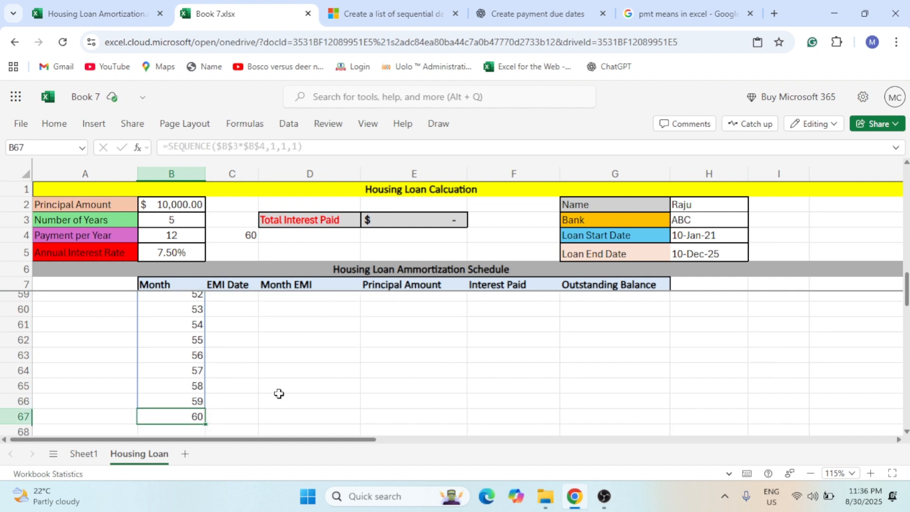
pyautogui.click(190, 223)
pyautogui.write('6')
pyautogui.press('Return')
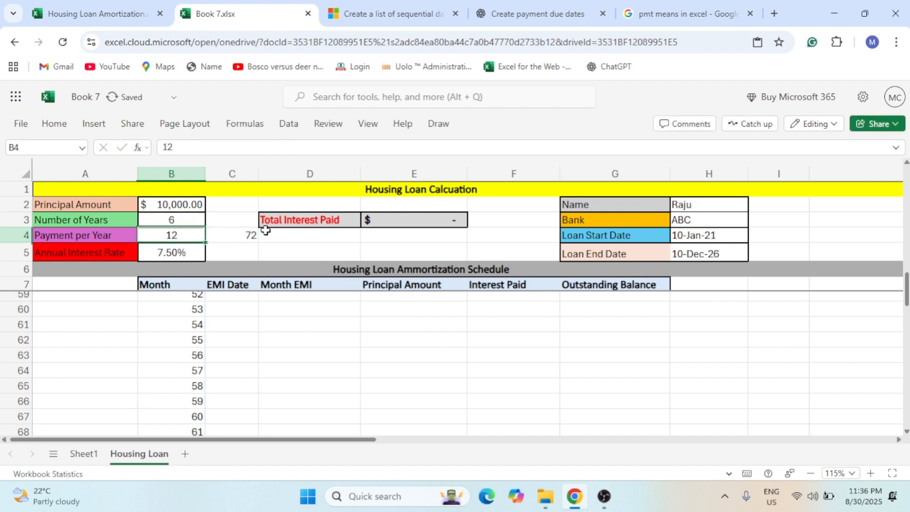
pyautogui.scroll(-8, 206, 419)
pyautogui.scroll(-1, 203, 414)
pyautogui.scroll(4, 199, 392)
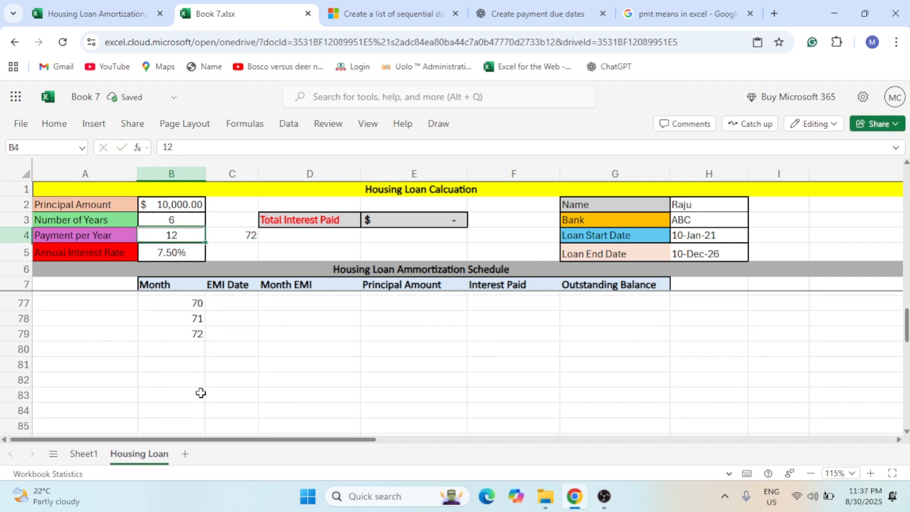
# Set the Number of Years in B3 to 5 and check where the Month column ends
pyautogui.click(244, 237)
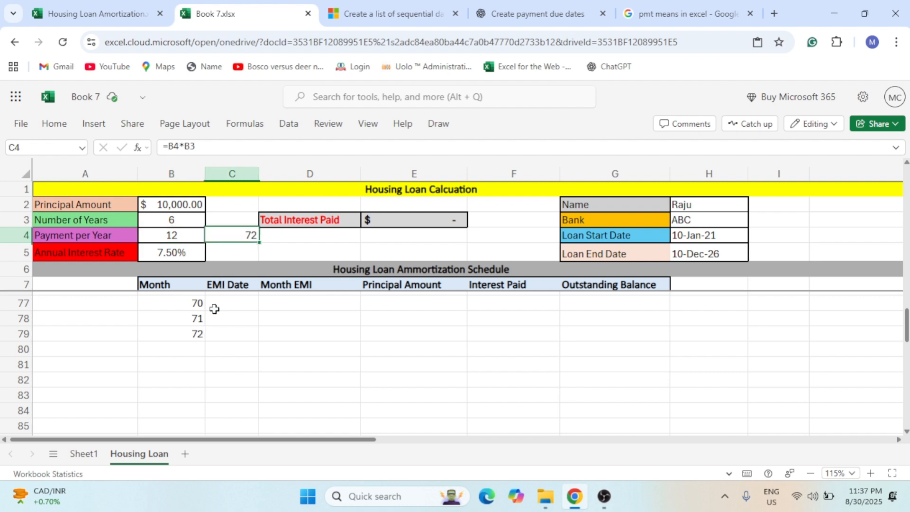
pyautogui.click(185, 222)
pyautogui.write('5')
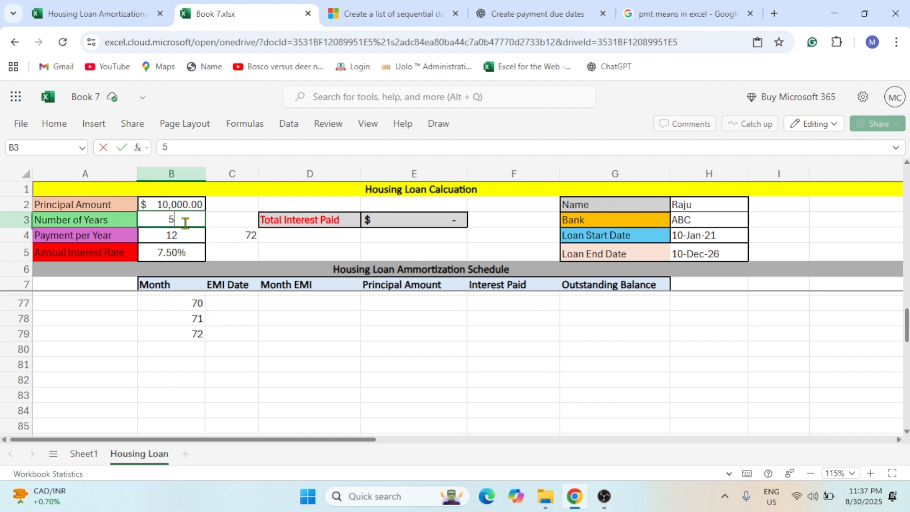
pyautogui.press('Return')
pyautogui.scroll(10, 256, 379)
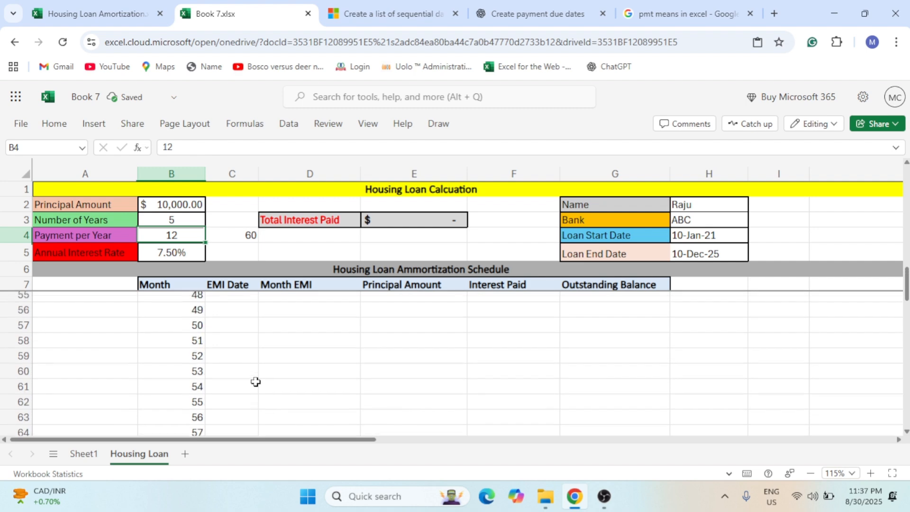
pyautogui.scroll(-7, 192, 346)
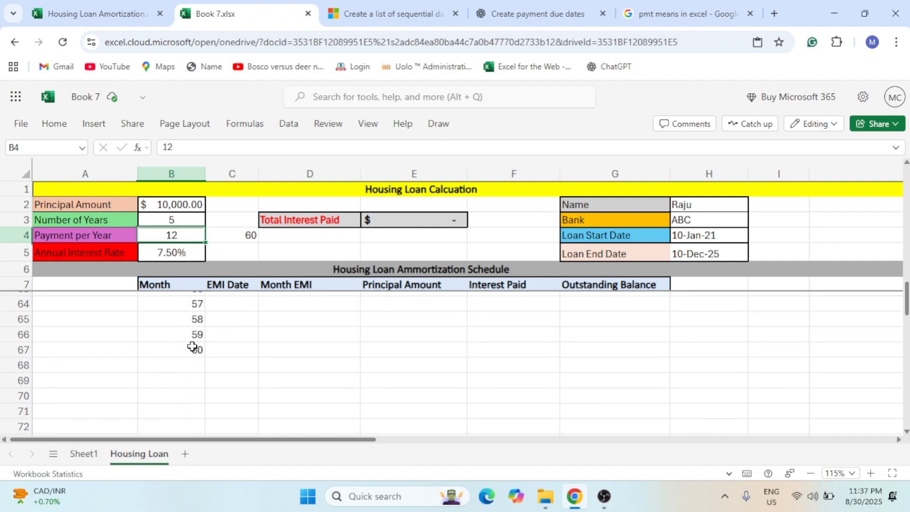
pyautogui.click(191, 349)
# Return to the first schedule row and examine the Loan Start Date in H4 alongside the empty EMI Date cells
pyautogui.hotkey('ctrl', 'Up')
pyautogui.press('Down')
pyautogui.press('Down')
pyautogui.press('Down')
pyautogui.press('Down')
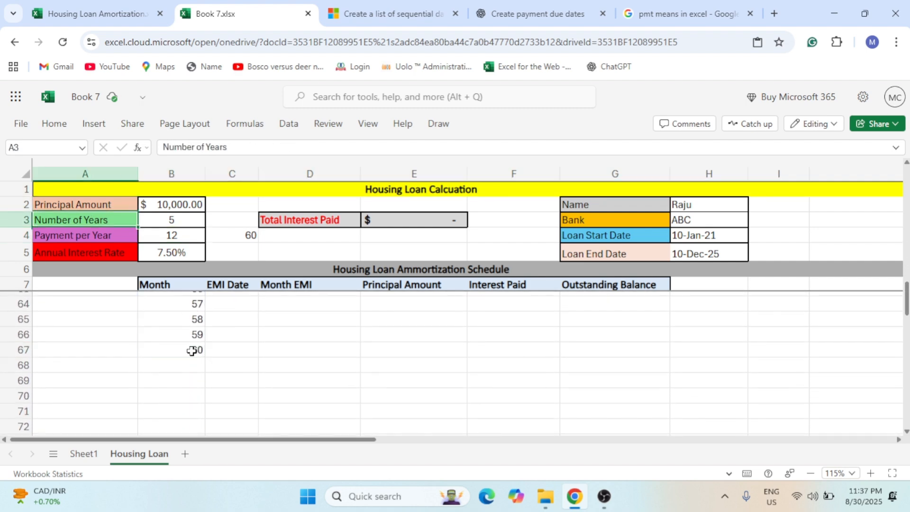
pyautogui.press('Right')
pyautogui.press('Down')
pyautogui.press('Down')
pyautogui.press('Down')
pyautogui.press('Down')
pyautogui.press('Right')
pyautogui.press('Up')
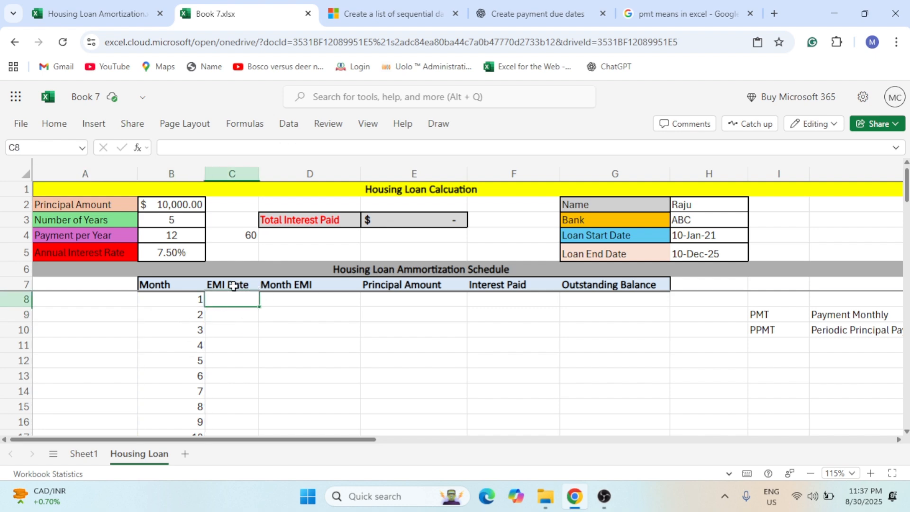
pyautogui.click(704, 235)
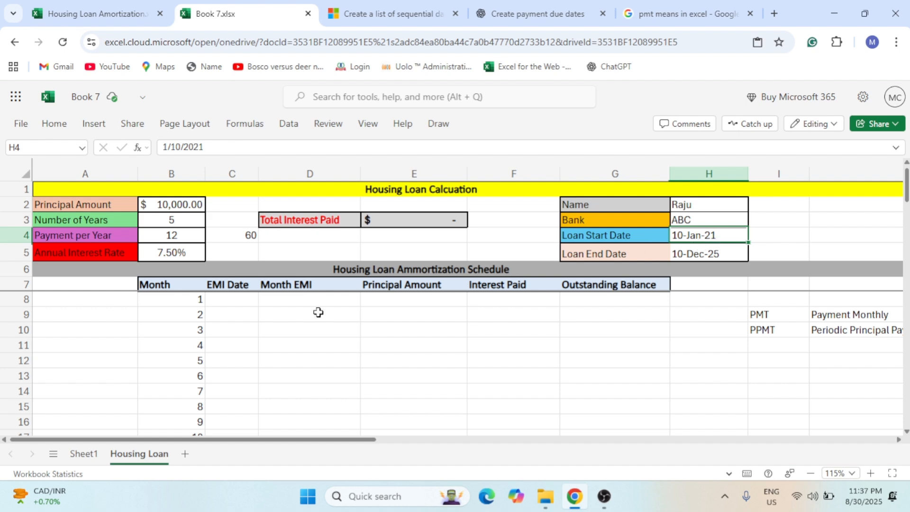
pyautogui.click(240, 299)
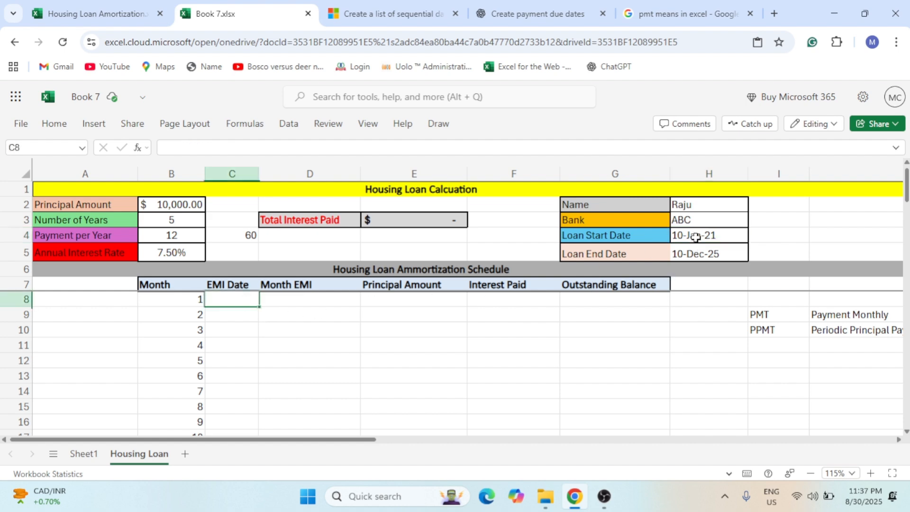
pyautogui.click(236, 314)
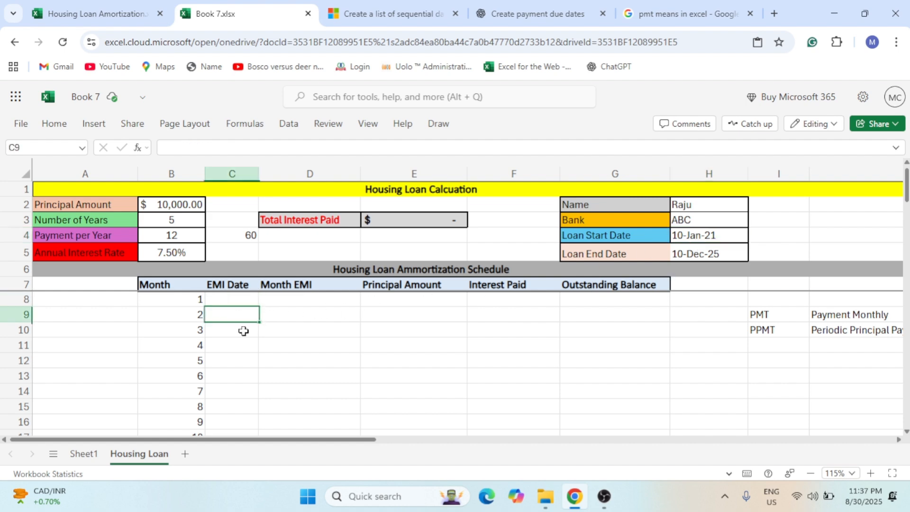
pyautogui.click(243, 332)
pyautogui.click(232, 301)
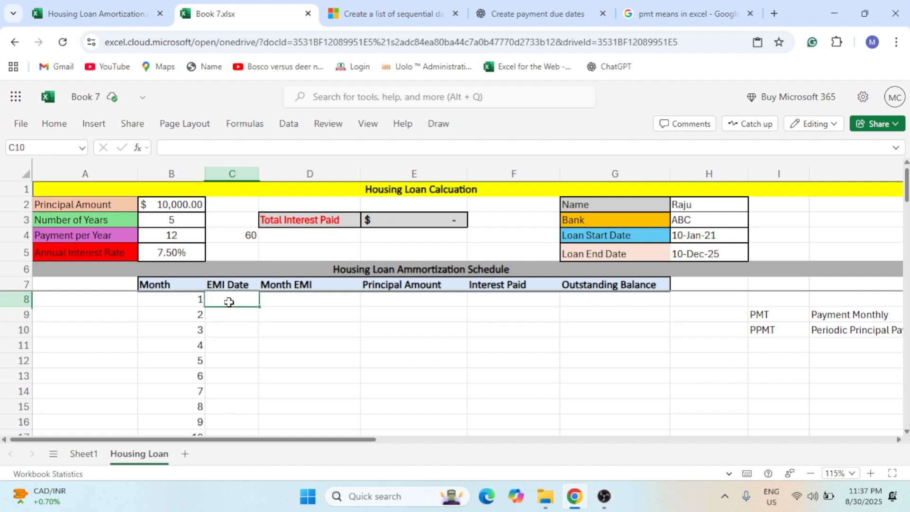
# Start an EDATE formula in C8 with the loan start date as the absolute reference $H$4
pyautogui.write('=edate')
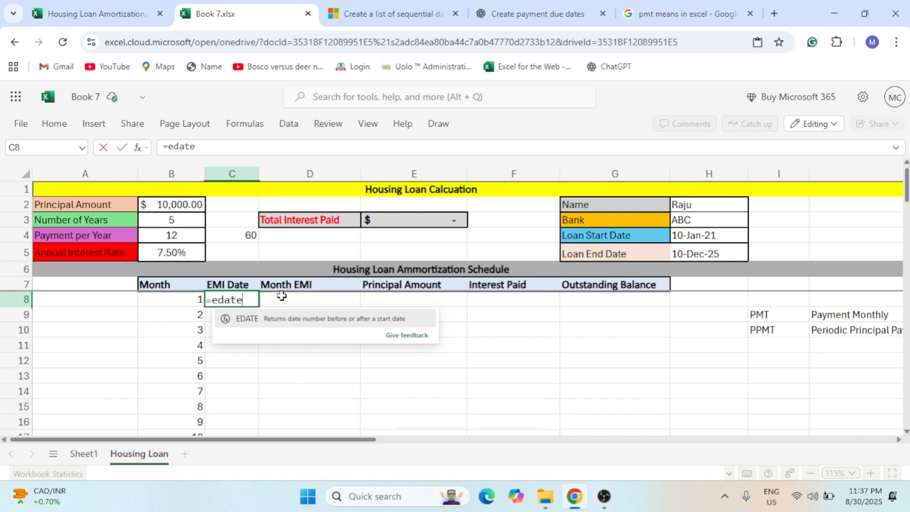
pyautogui.press('Tab')
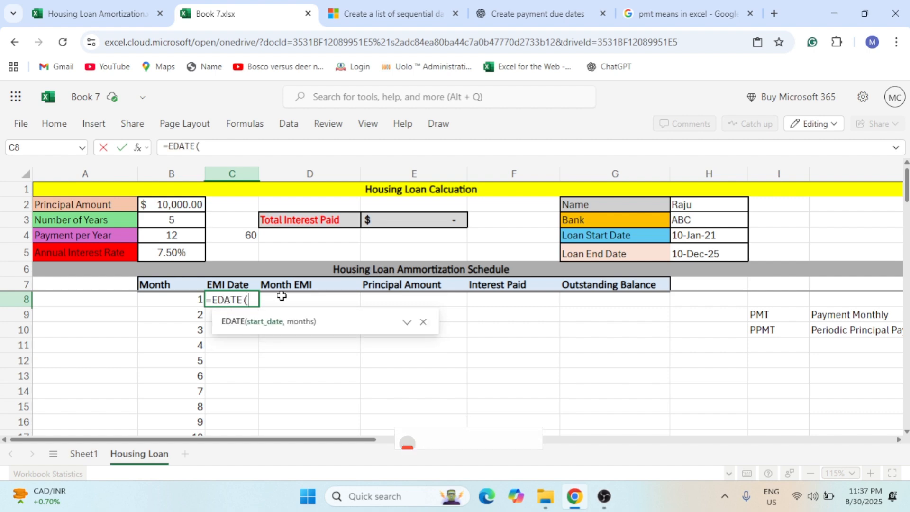
pyautogui.click(693, 235)
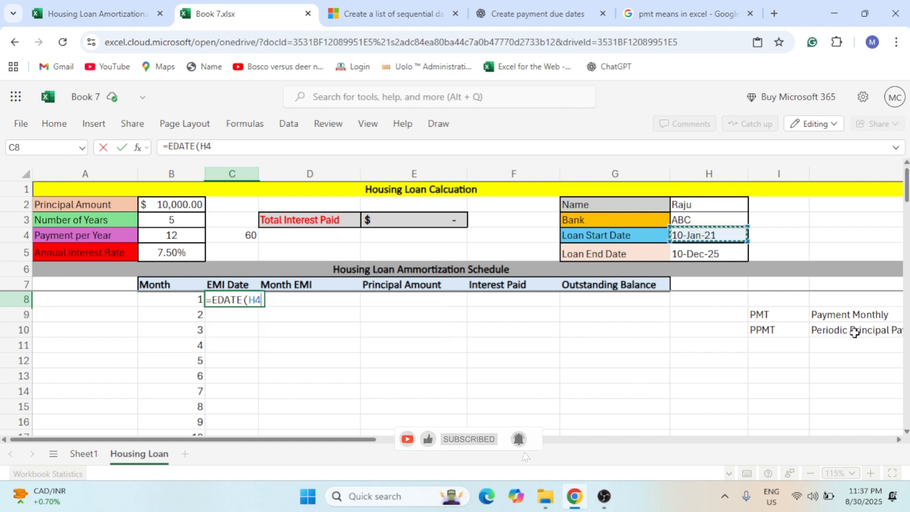
pyautogui.press('F4')
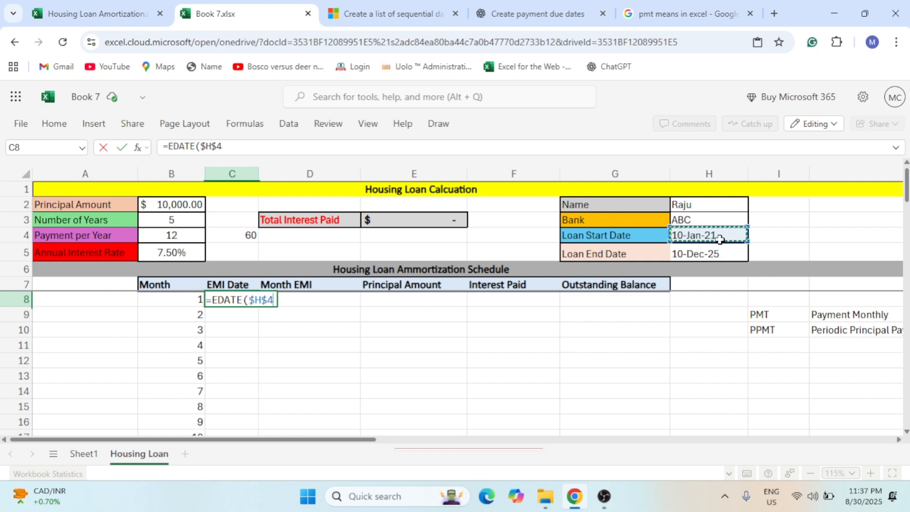
pyautogui.write(',')
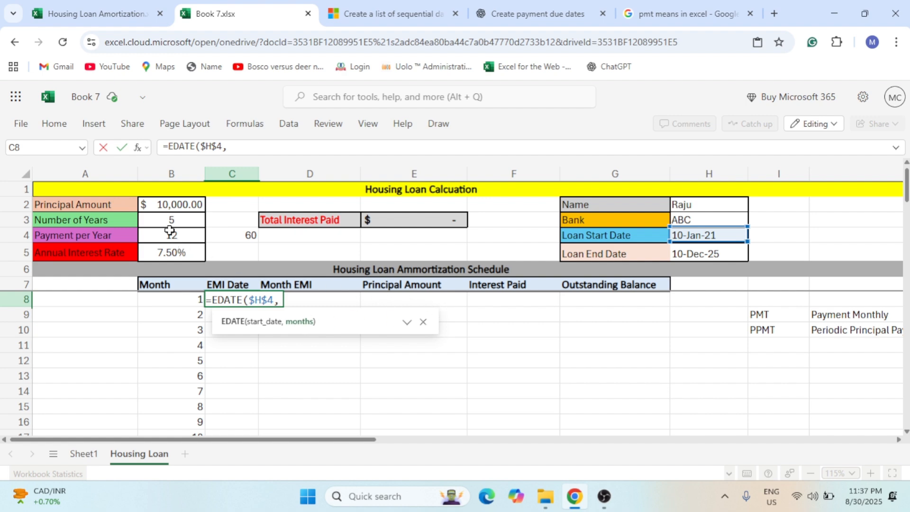
# Complete the EDATE formula in C8 with B3*B4 as the months argument
pyautogui.click(190, 225)
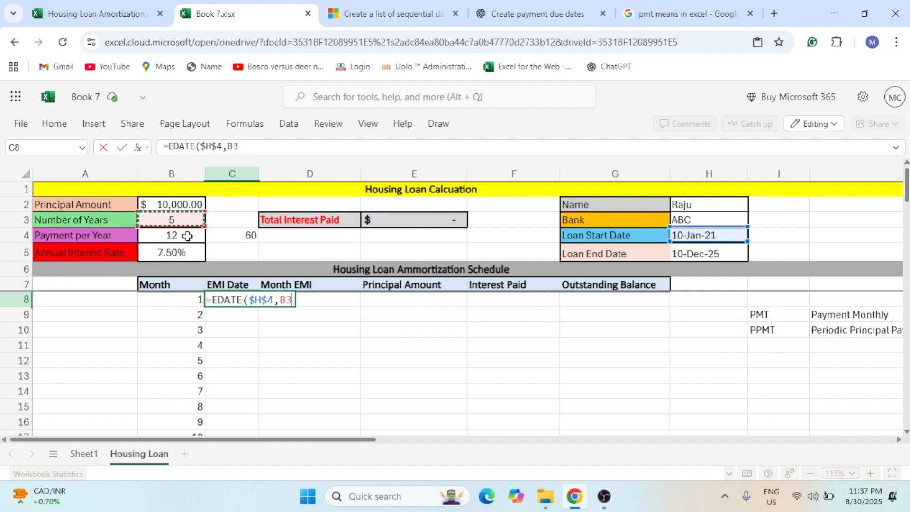
pyautogui.write('*')
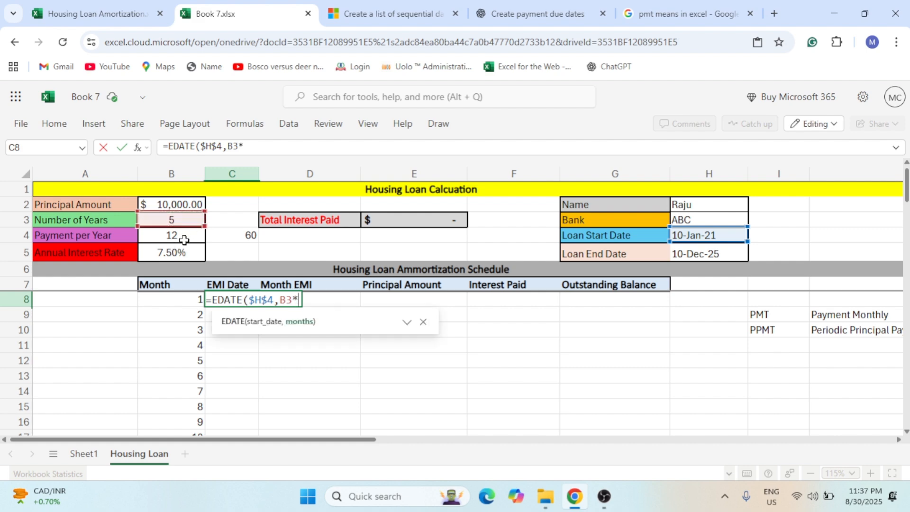
pyautogui.click(183, 240)
pyautogui.write(')')
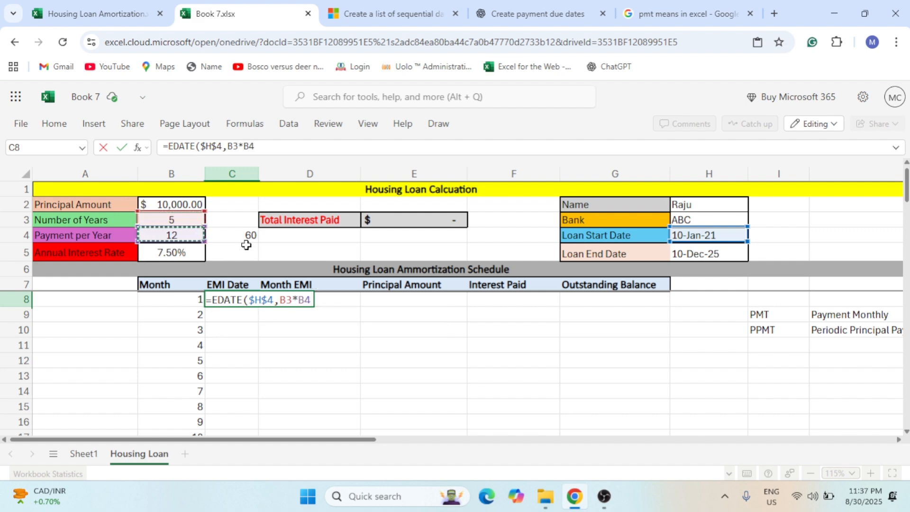
pyautogui.hotkey('ctrl', 'Return')
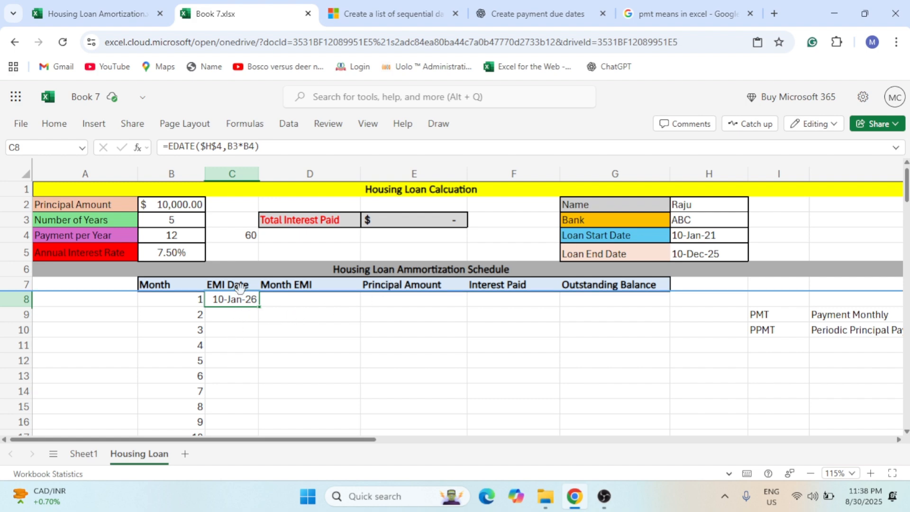
# Replace the months argument of the EDATE formula in C8 with a nested SEQUENCE function
pyautogui.doubleClick(243, 304)
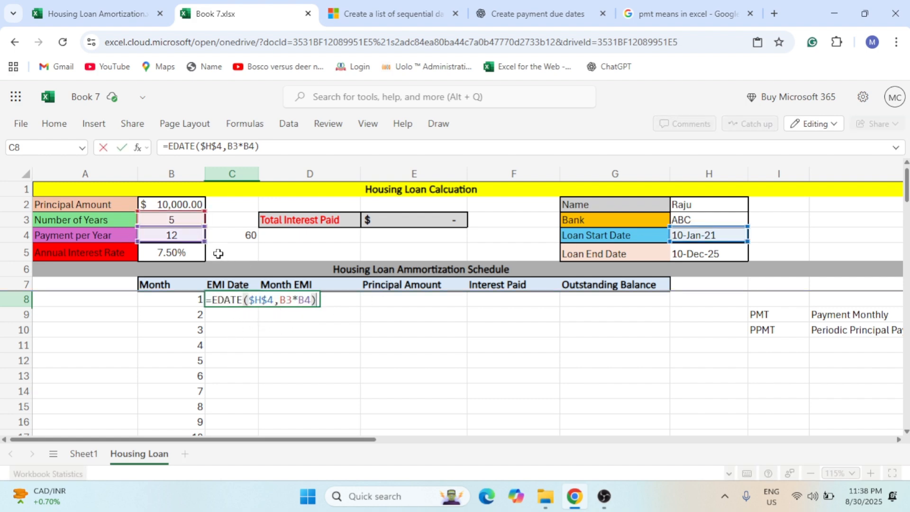
pyautogui.moveTo(280, 297); pyautogui.dragTo(322, 299)
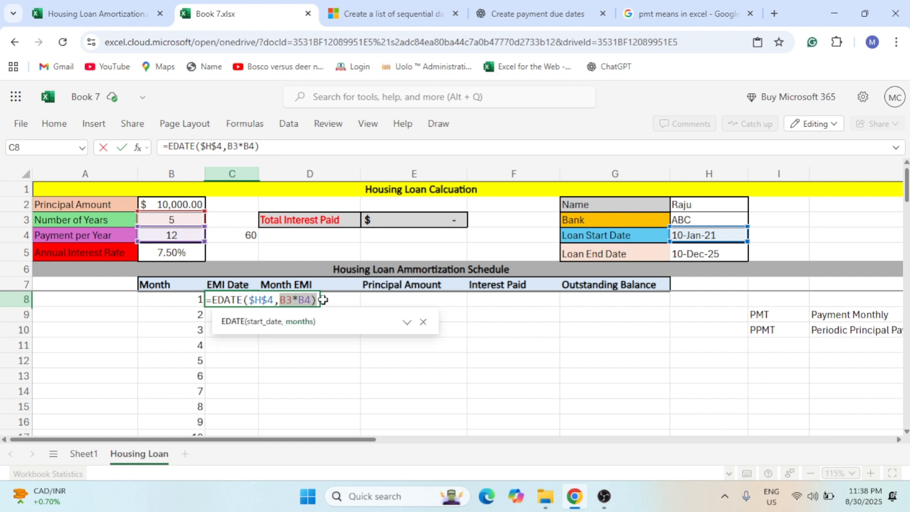
pyautogui.press('Delete')
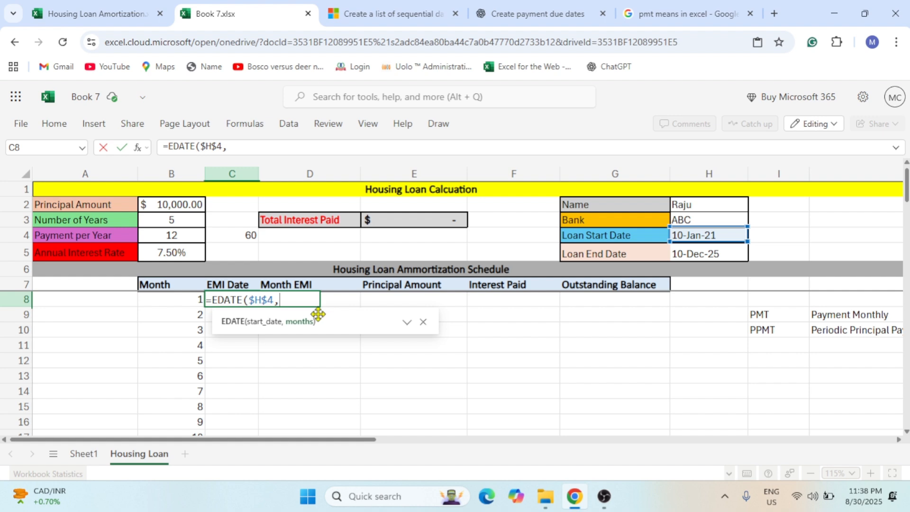
pyautogui.write('s')
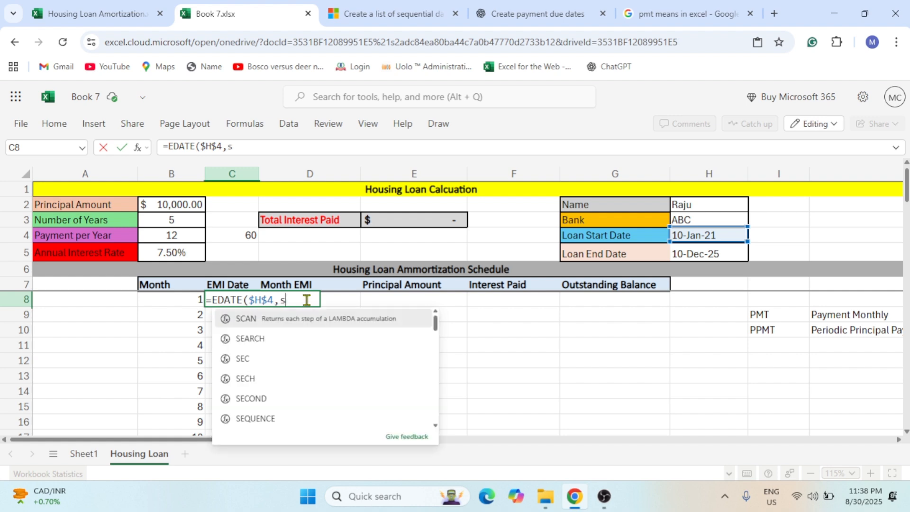
pyautogui.write('equence(')
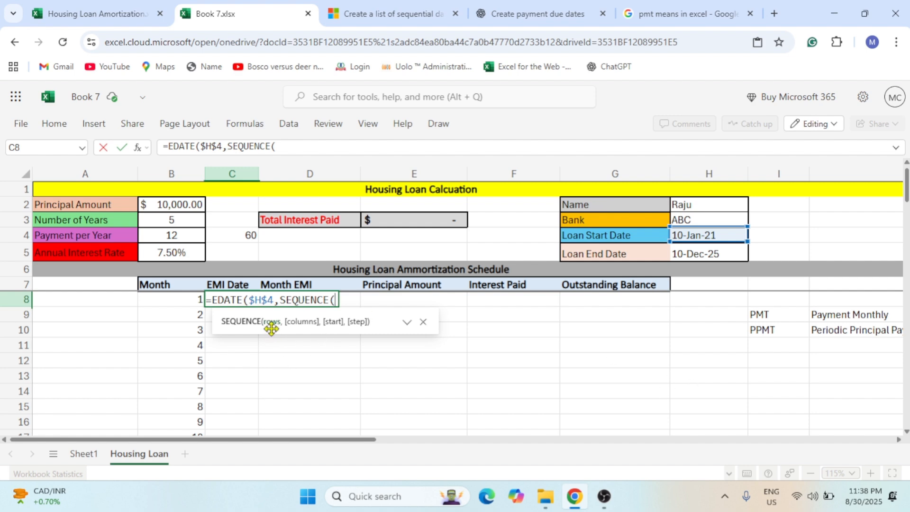
# Set the rows argument of the nested SEQUENCE in C8 to $B$3*$B$4 with absolute references
pyautogui.click(191, 226)
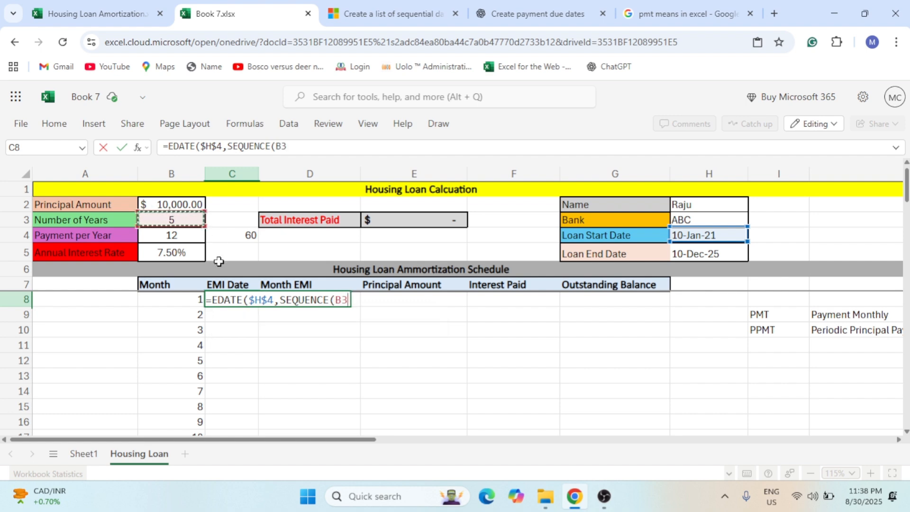
pyautogui.write('*')
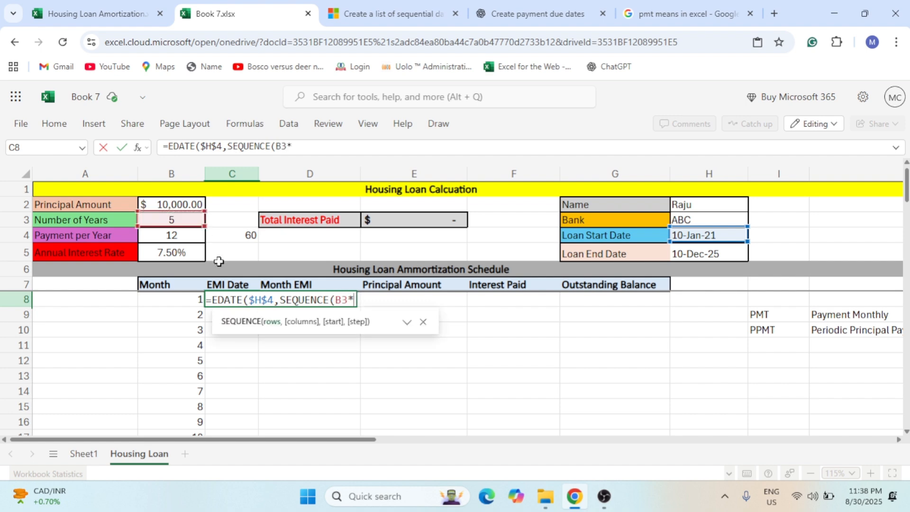
pyautogui.click(170, 234)
pyautogui.click(338, 298)
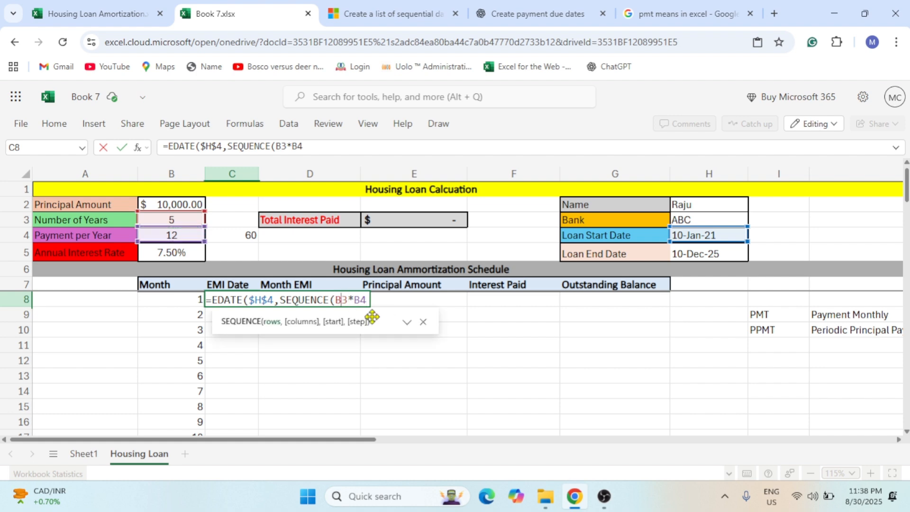
pyautogui.press('F4')
pyautogui.click(377, 301)
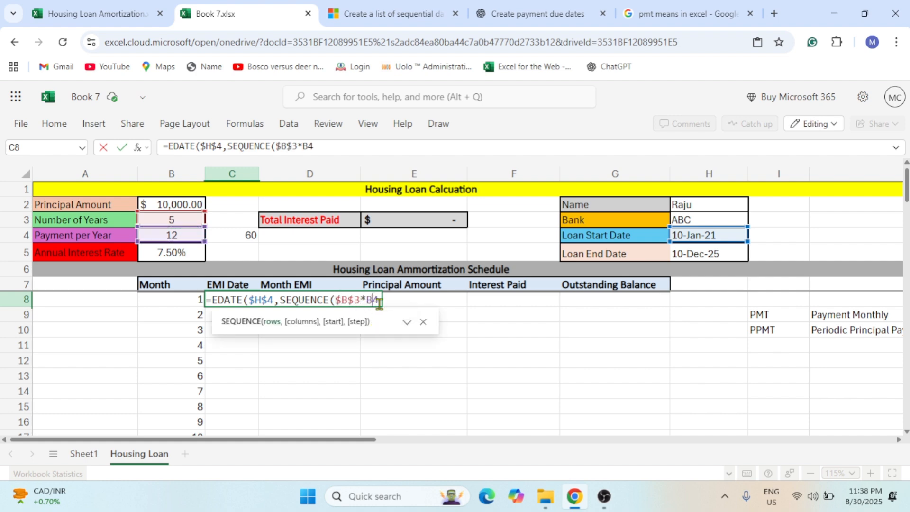
pyautogui.press('F4')
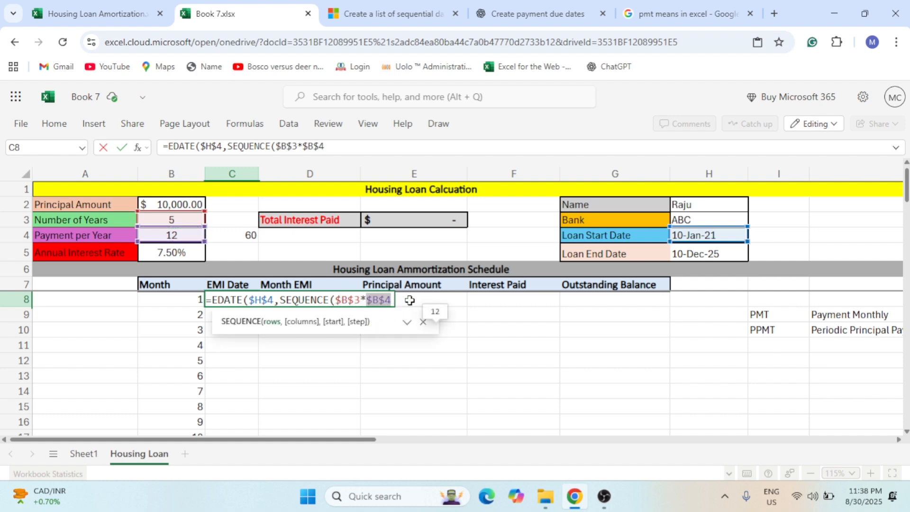
pyautogui.write(',')
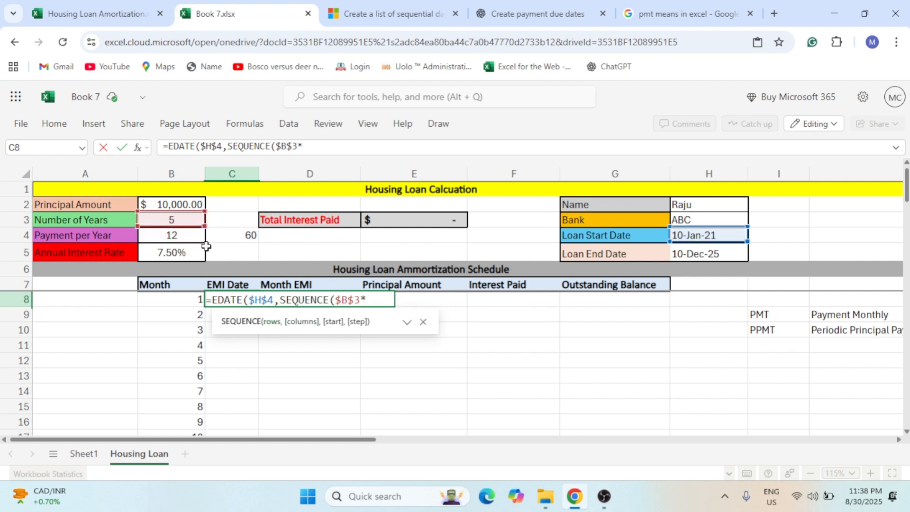
pyautogui.click(182, 236)
pyautogui.press('F4')
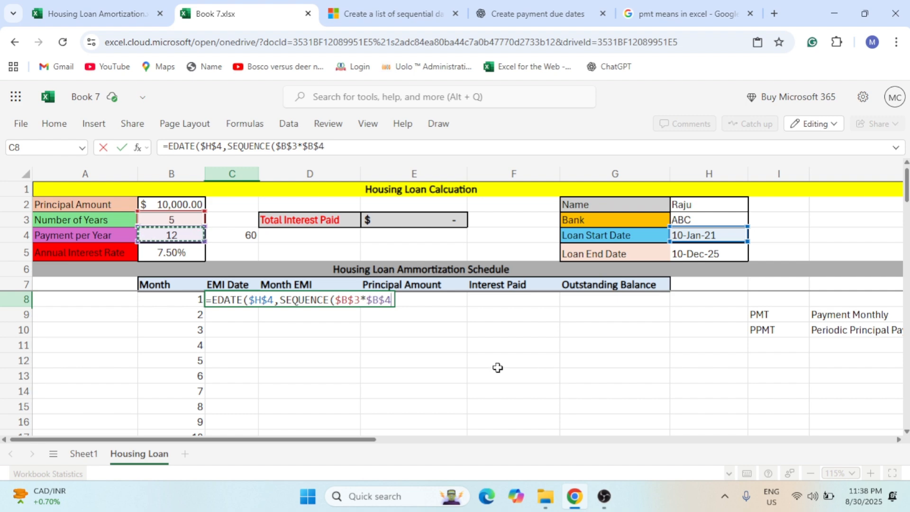
# Set the columns, start and step arguments of the nested SEQUENCE in C8 to 1 each and close the function
pyautogui.write(',')
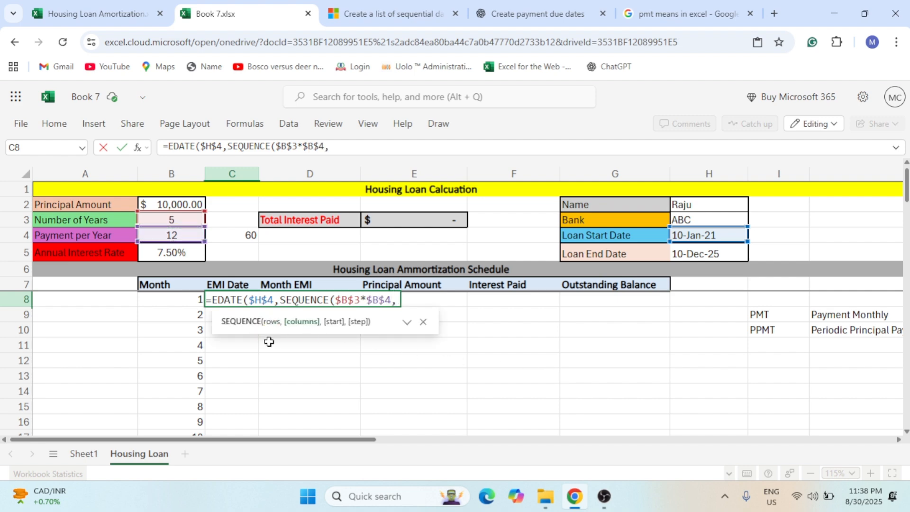
pyautogui.write('1')
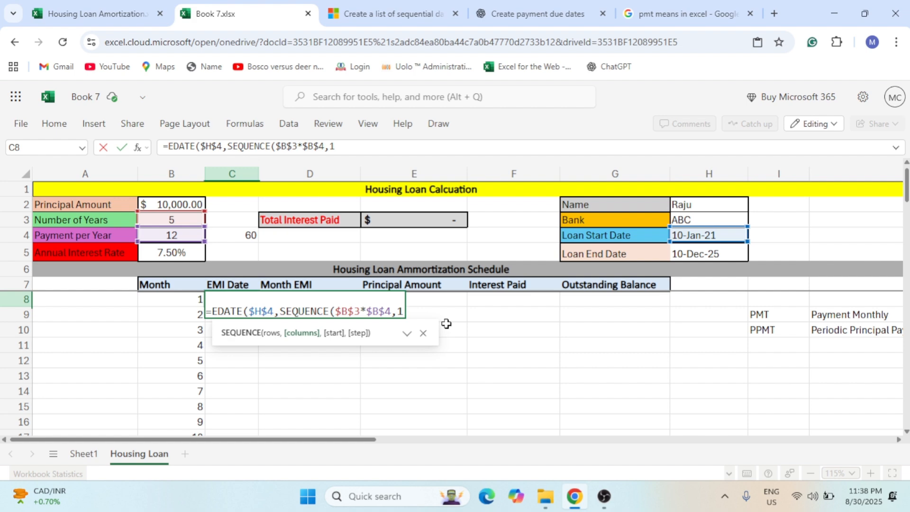
pyautogui.write(',1')
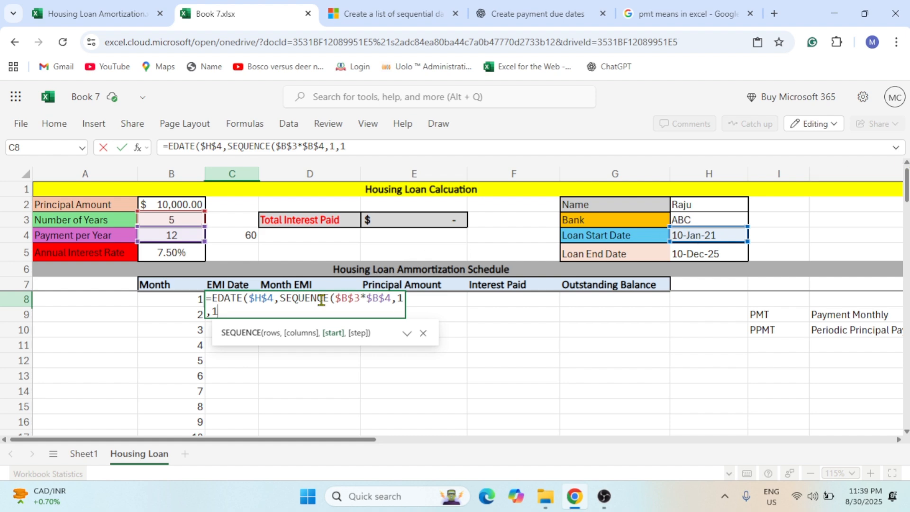
pyautogui.write(',1')
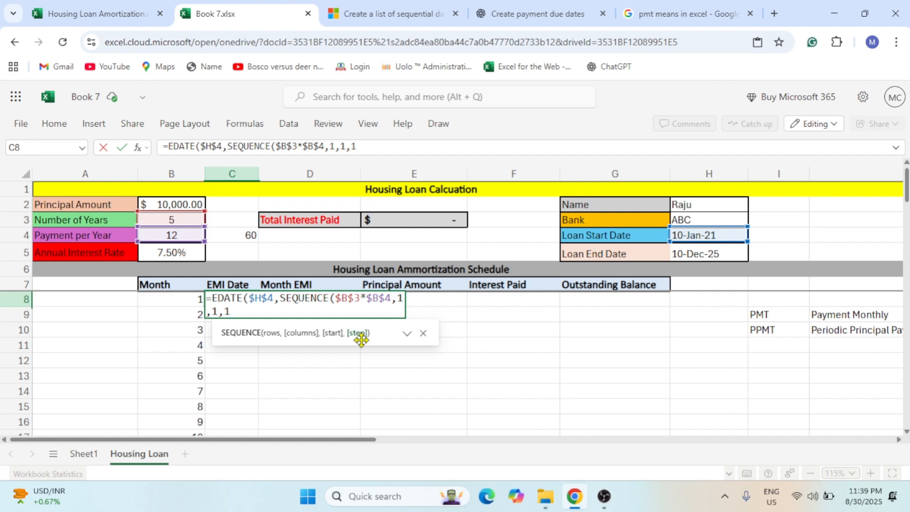
pyautogui.write(')')
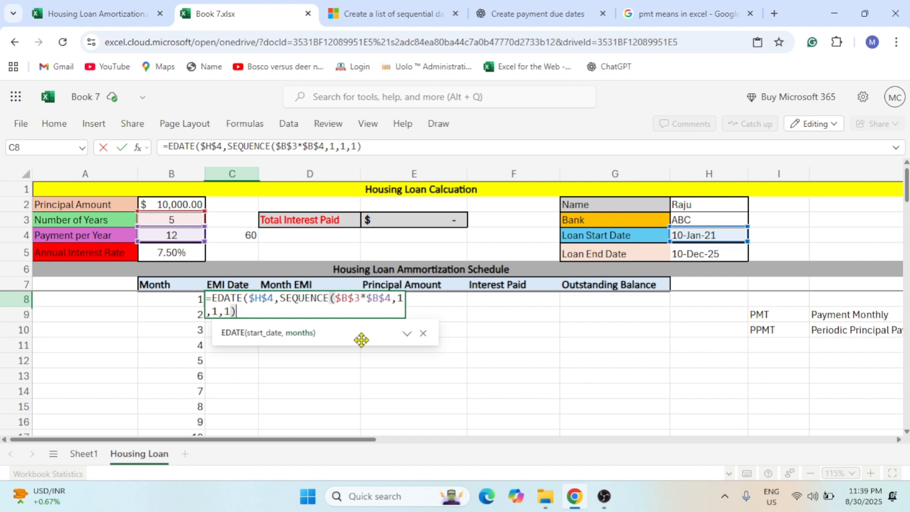
pyautogui.hotkey('ctrl', 'Return')
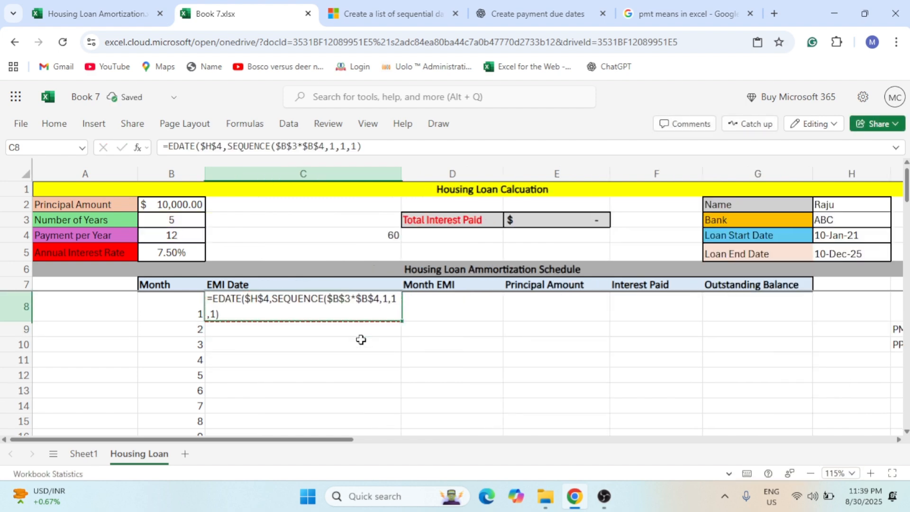
# Add the closing parenthesis of EDATE in C8 so the formula reads =EDATE($H$4,SEQUENCE($B$3*$B$4,1,1,1))
pyautogui.doubleClick(243, 308)
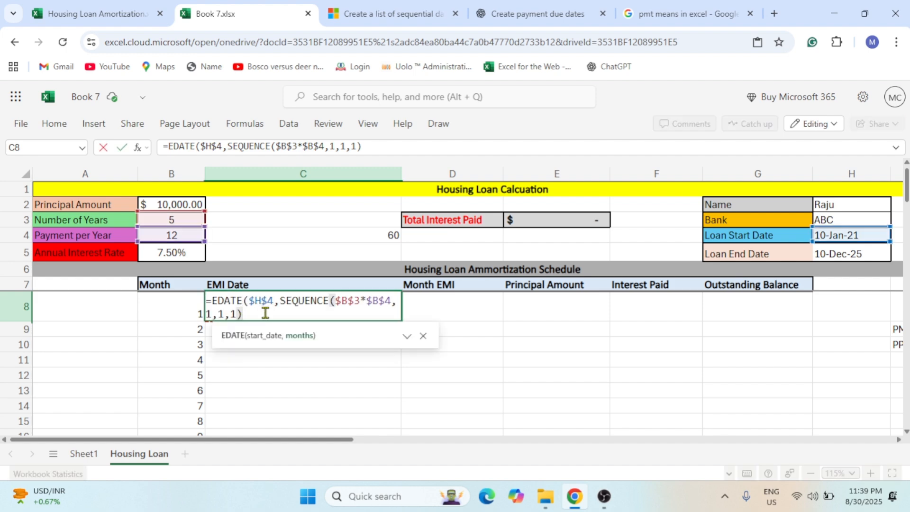
pyautogui.write(')')
pyautogui.hotkey('ctrl', 'Return')
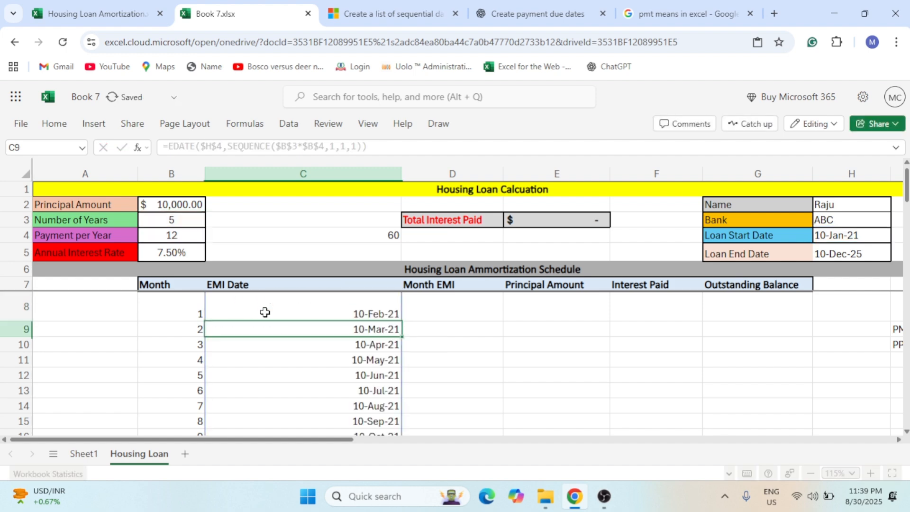
# Set the start argument of the nested SEQUENCE in C8 to 0
pyautogui.doubleClick(338, 304)
pyautogui.press('Escape')
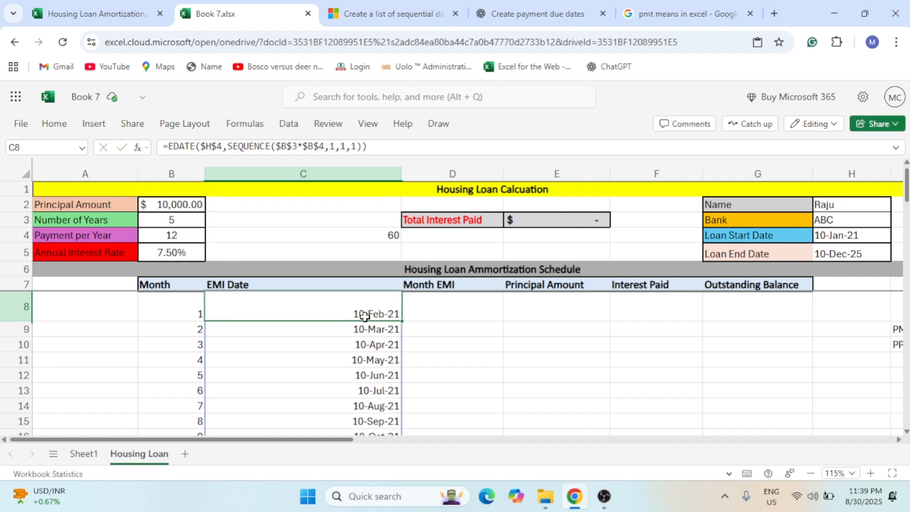
pyautogui.doubleClick(365, 314)
pyautogui.press('Escape')
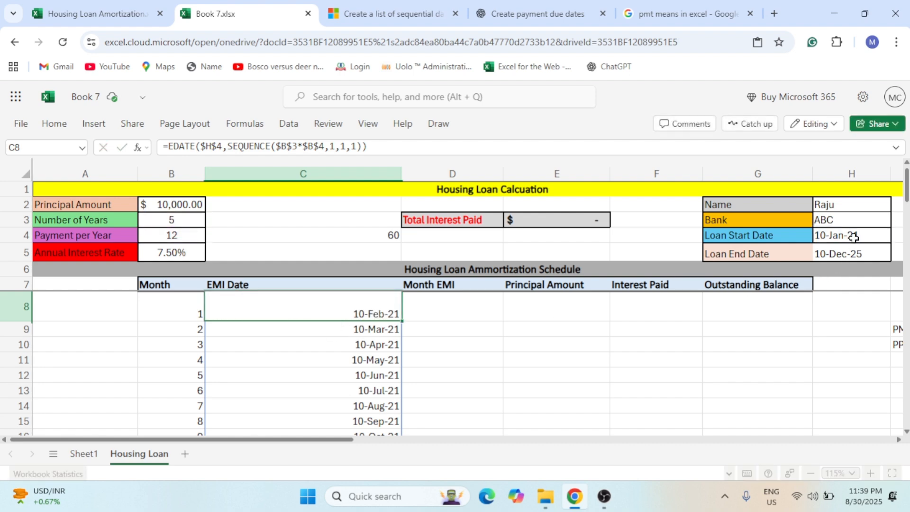
pyautogui.doubleClick(360, 314)
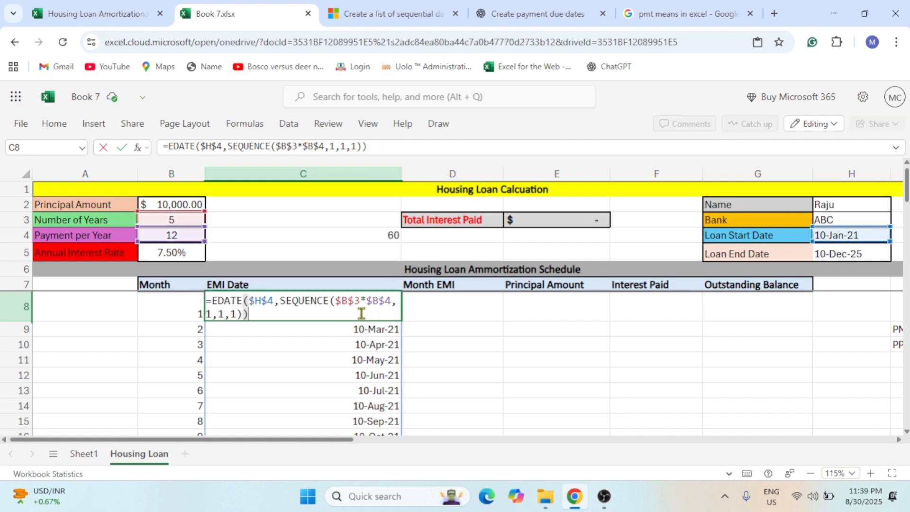
pyautogui.click(225, 314)
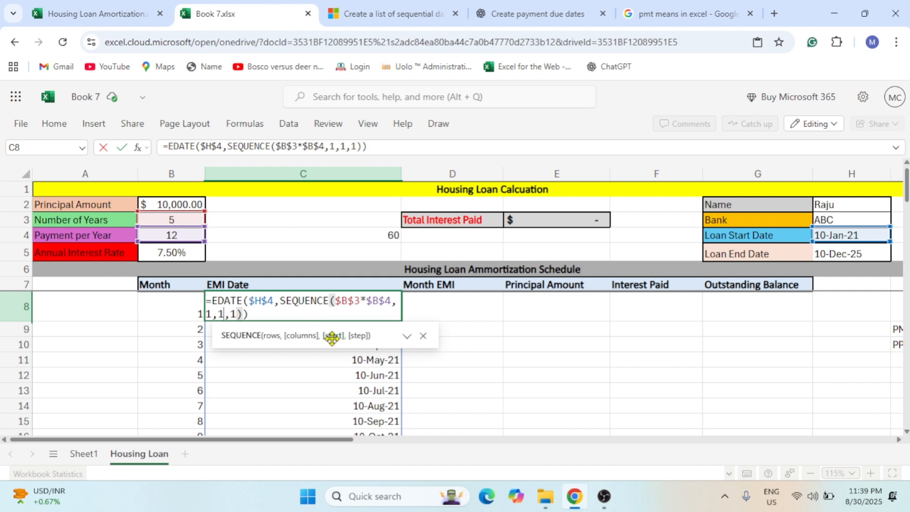
pyautogui.press('BackSpace')
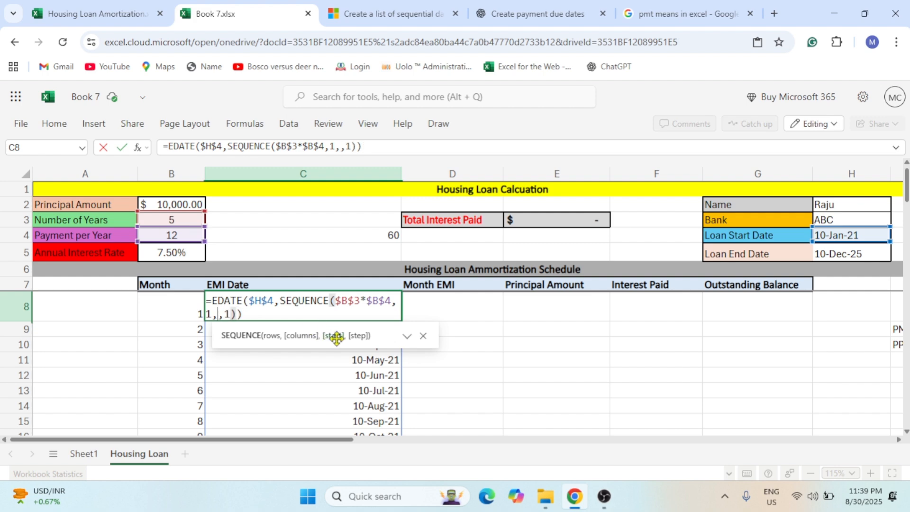
pyautogui.write('0')
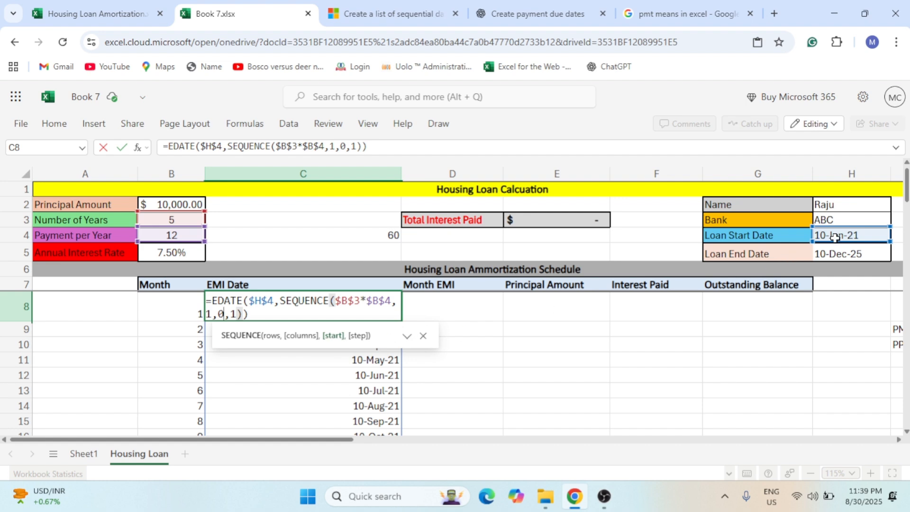
pyautogui.hotkey('ctrl', 'Return')
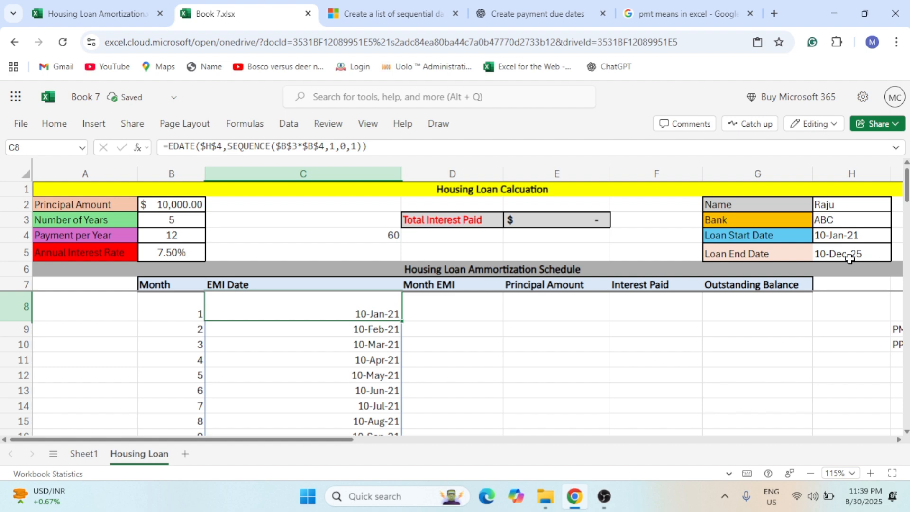
# Compare the Loan End Date in H5 with the last date in the EMI Date column
pyautogui.click(849, 257)
pyautogui.click(358, 315)
pyautogui.hotkey('ctrl', 'Down')
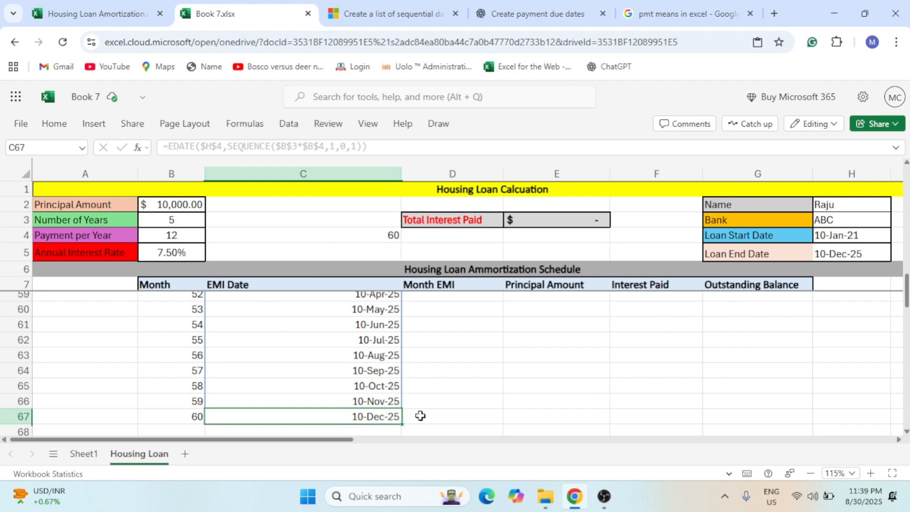
pyautogui.hotkey('ctrl', 'Up')
pyautogui.press('Down')
pyautogui.press('Down')
pyautogui.press('Right')
pyautogui.press('Right')
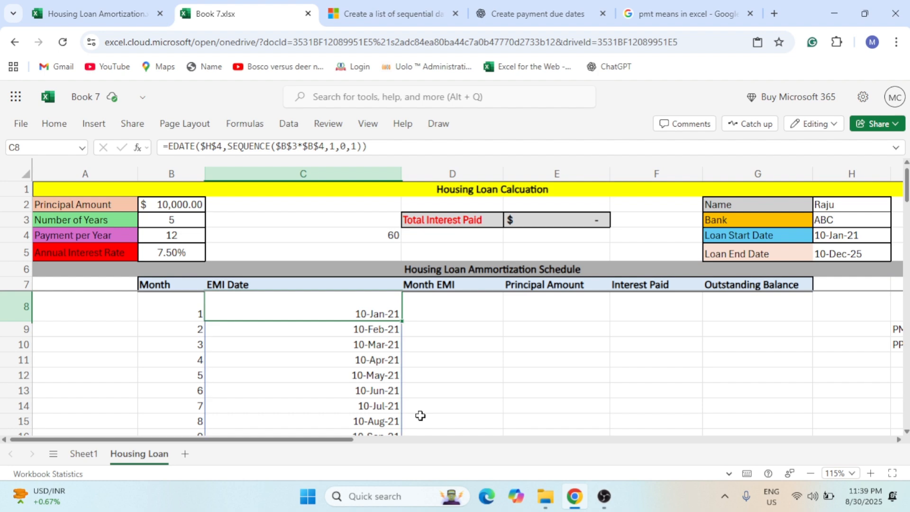
# Change the start argument of the nested SEQUENCE in C8 back to 1
pyautogui.click(345, 146)
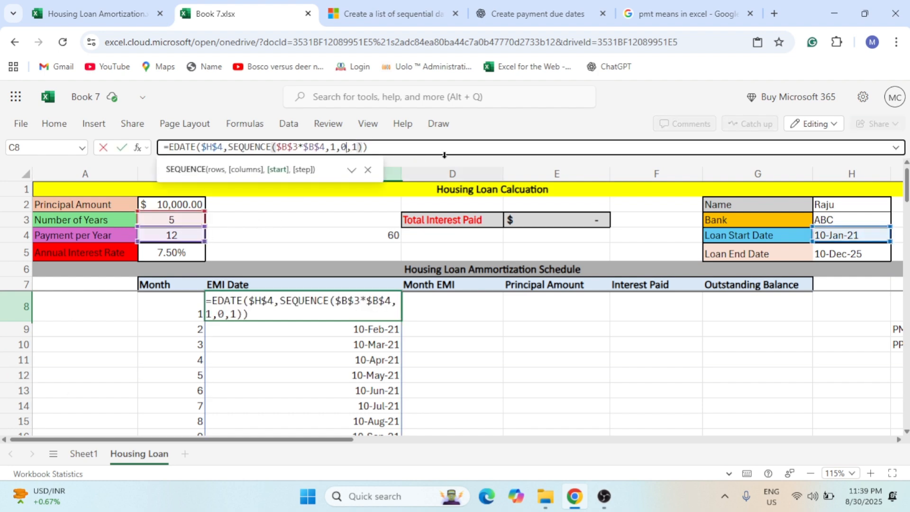
pyautogui.press('BackSpace')
pyautogui.write('1')
pyautogui.press('Return')
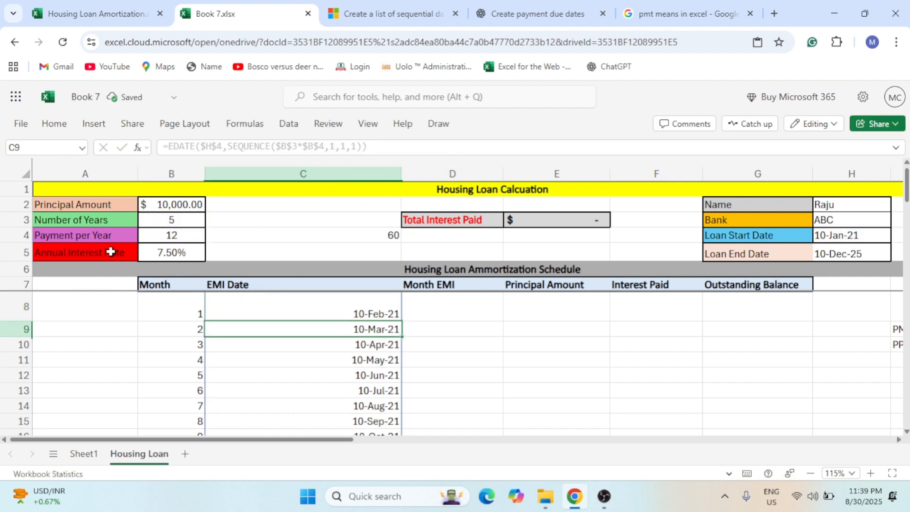
pyautogui.click(317, 314)
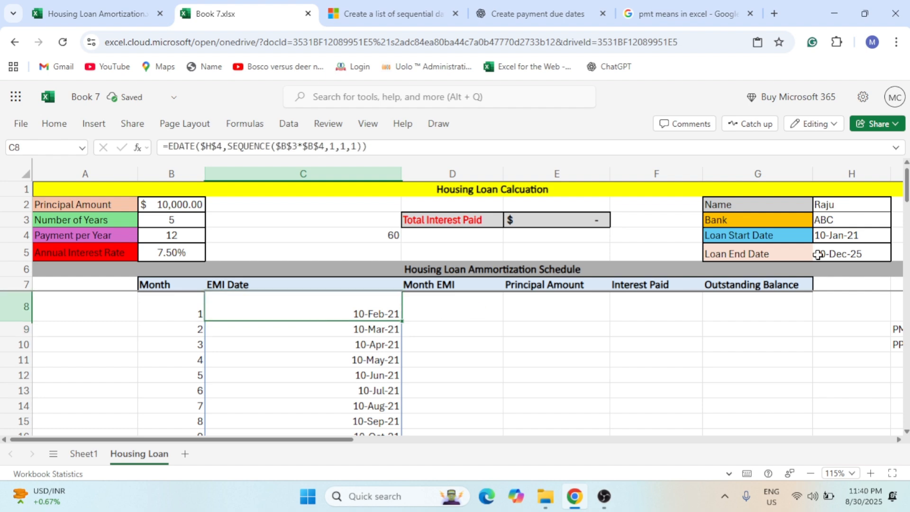
# Check the final EMI date and remove the -1 from the Loan End Date formula in H5, leaving =EDATE(H4,(B3*B4))
pyautogui.click(853, 234)
pyautogui.click(366, 312)
pyautogui.hotkey('ctrl', 'Down')
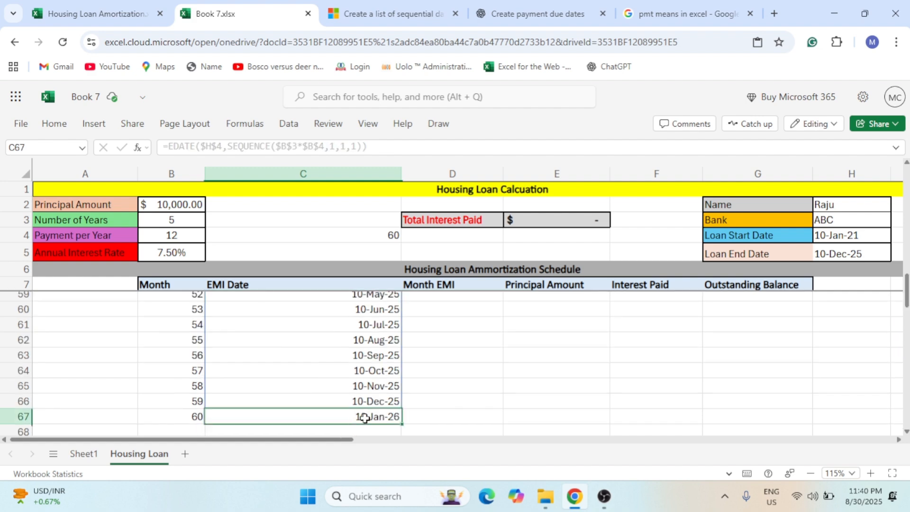
pyautogui.click(836, 256)
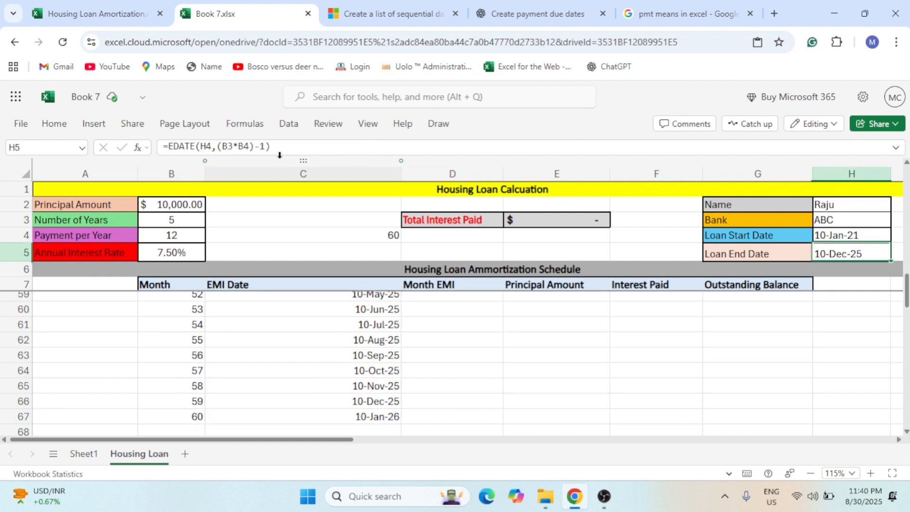
pyautogui.click(264, 146)
pyautogui.press('BackSpace')
pyautogui.press('BackSpace')
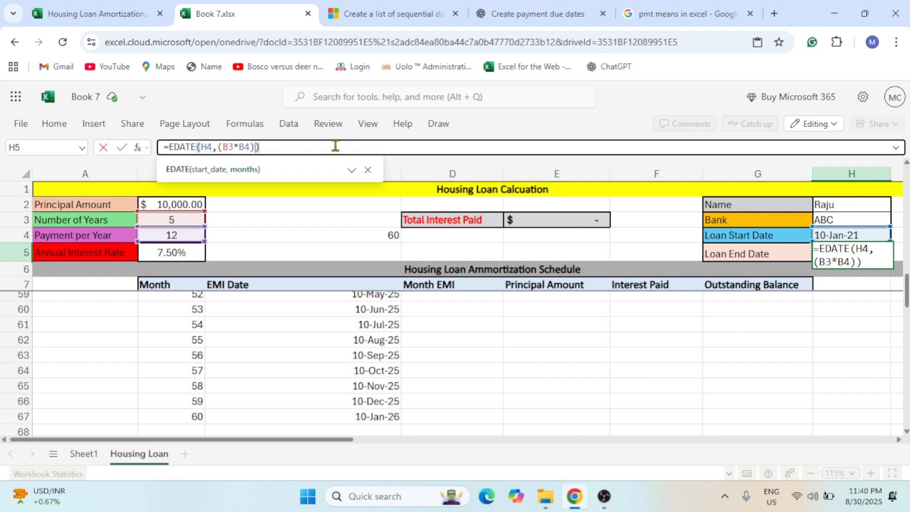
pyautogui.press('Return')
# Compare the Loan Start Date and Loan End Date cells with the EMI Date column's first and last entries
pyautogui.click(841, 257)
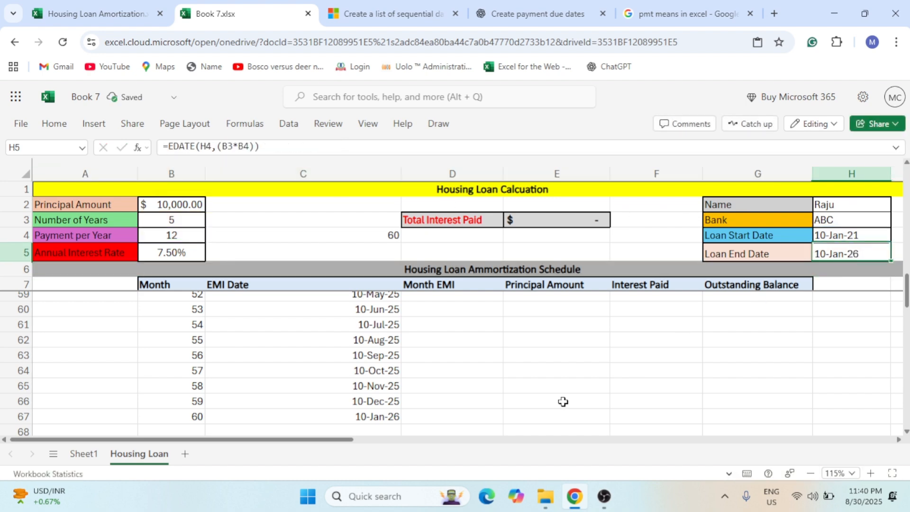
pyautogui.click(381, 422)
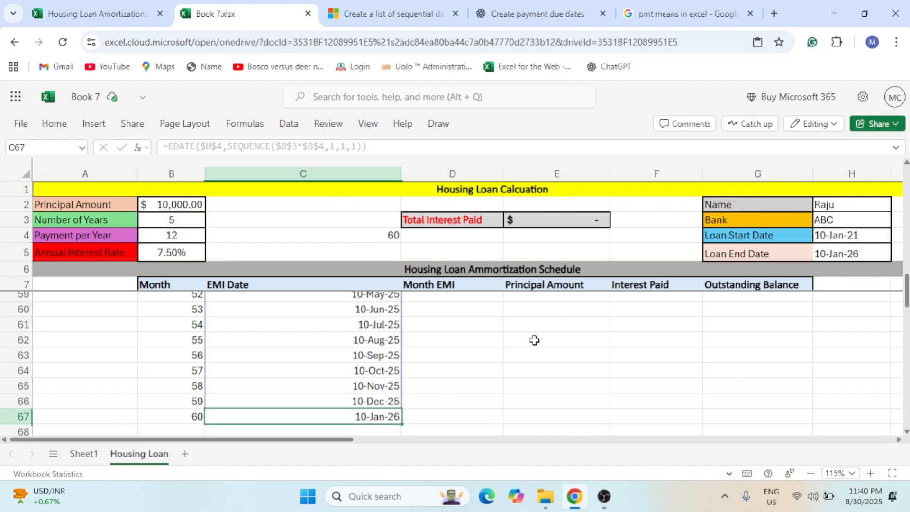
pyautogui.hotkey('ctrl', 'Home')
pyautogui.press('Right')
pyautogui.press('Right')
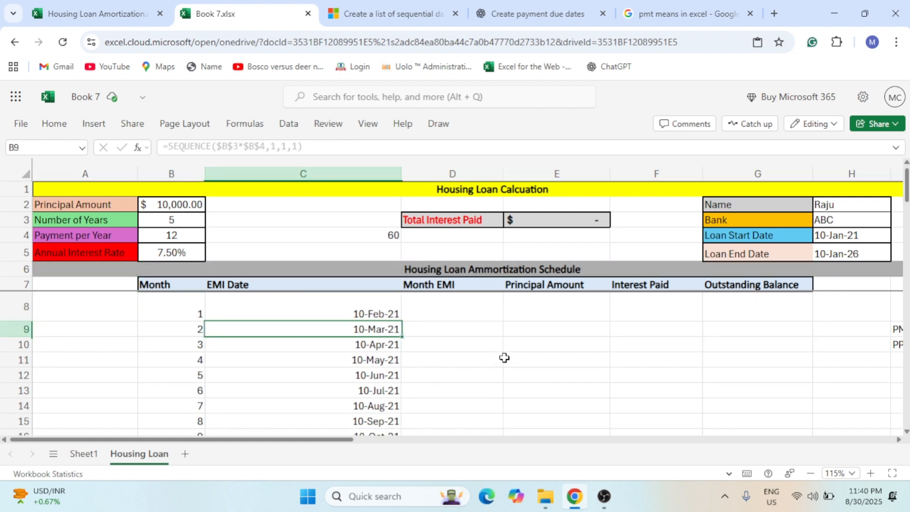
pyautogui.click(854, 233)
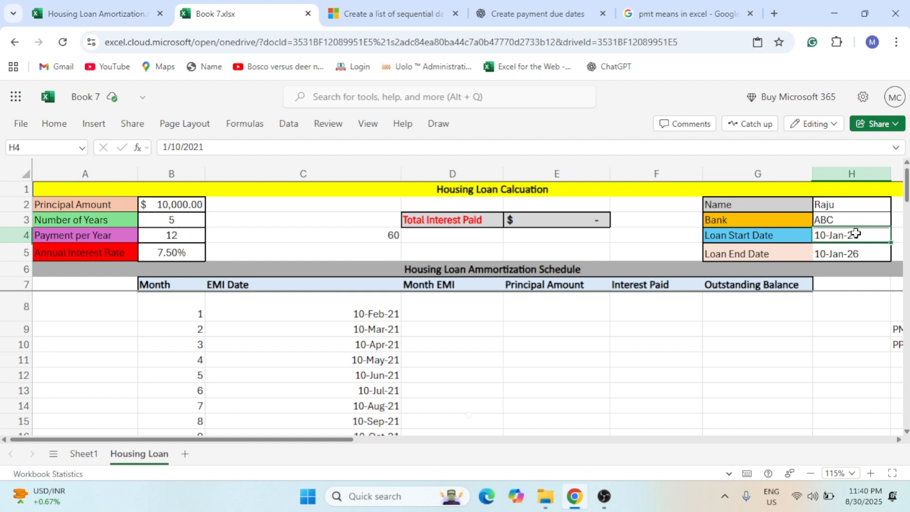
pyautogui.click(864, 255)
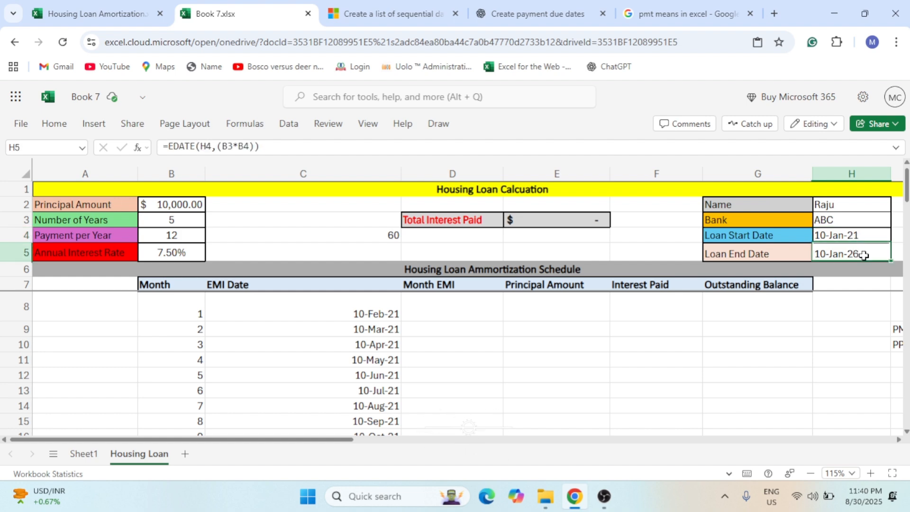
# Undo the last two formula edits, in the Loan End Date cell H5 and in C8
pyautogui.hotkey('ctrl', 'z')
pyautogui.hotkey('ctrl', 'z')
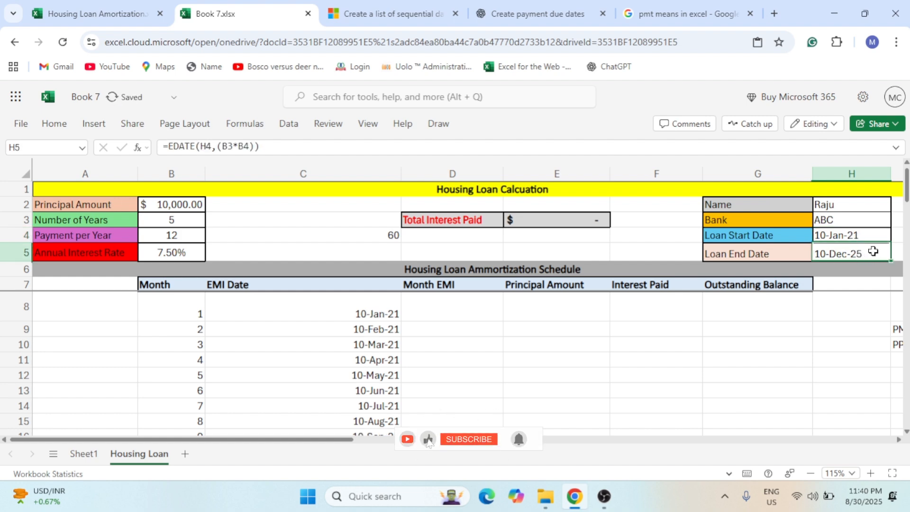
pyautogui.doubleClick(872, 252)
pyautogui.press('Escape')
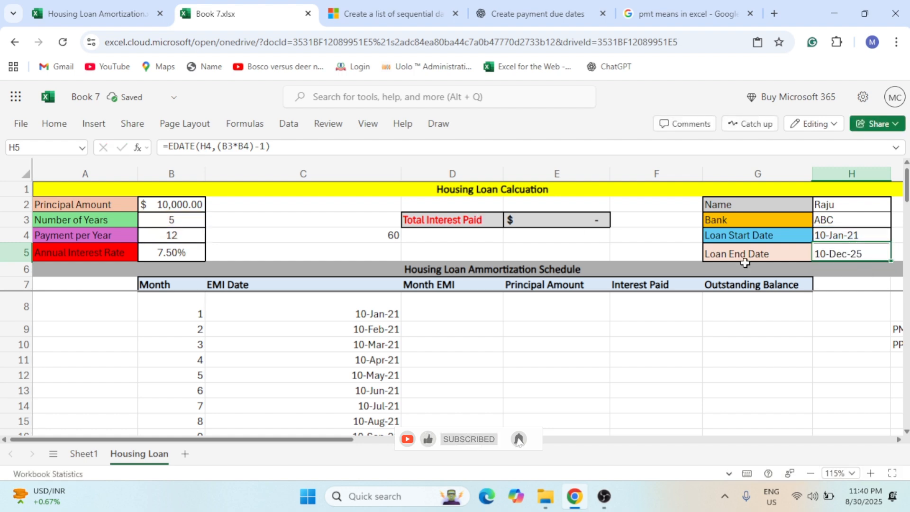
# Check the first and last dates of the EMI Date column against the loan start and end dates
pyautogui.click(398, 306)
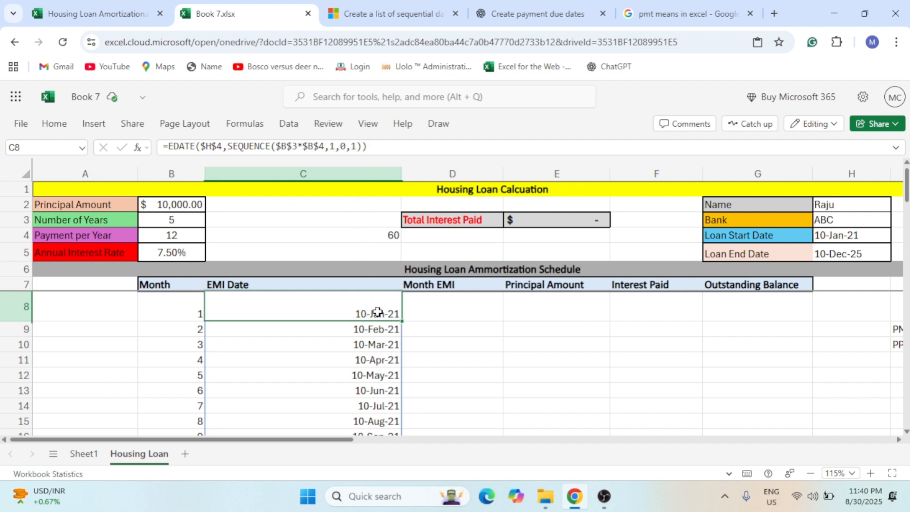
pyautogui.click(853, 235)
pyautogui.click(386, 311)
pyautogui.hotkey('ctrl', 'Down')
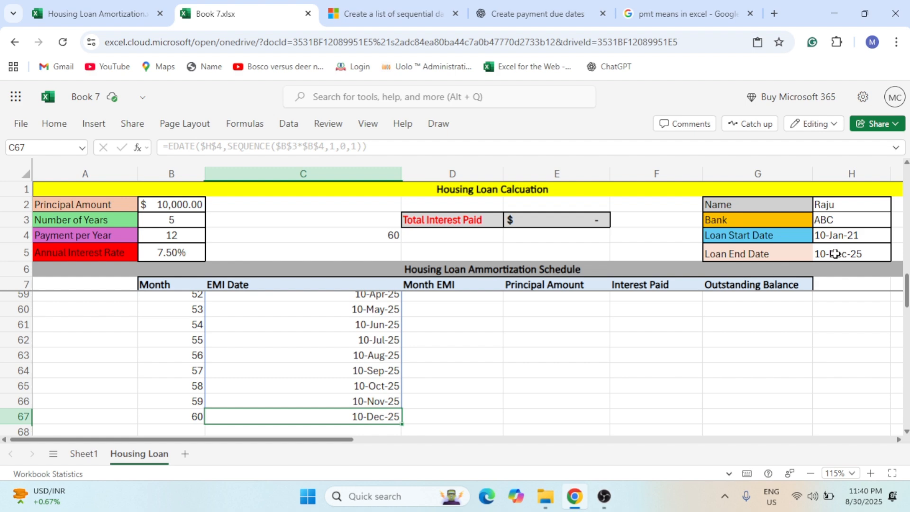
pyautogui.moveTo(835, 254)
pyautogui.hotkey('ctrl', 'Up')
pyautogui.press('Down')
pyautogui.press('Down')
pyautogui.press('Down')
pyautogui.press('Right')
pyautogui.press('Right')
pyautogui.press('Right')
pyautogui.press('Up')
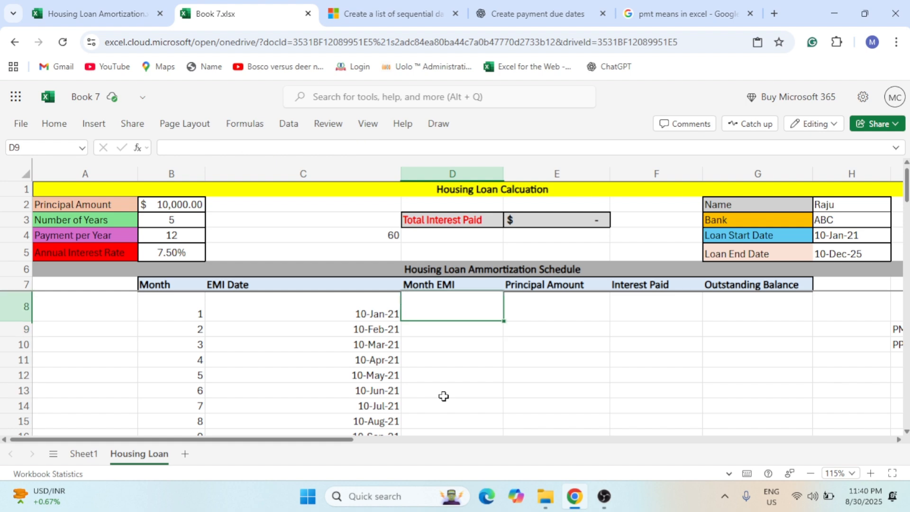
# Read the PMT description in J9 and select D8 under the Month EMI heading
pyautogui.press('Left')
pyautogui.press('Right')
pyautogui.moveTo(345, 445); pyautogui.dragTo(523, 438)
pyautogui.click(524, 328)
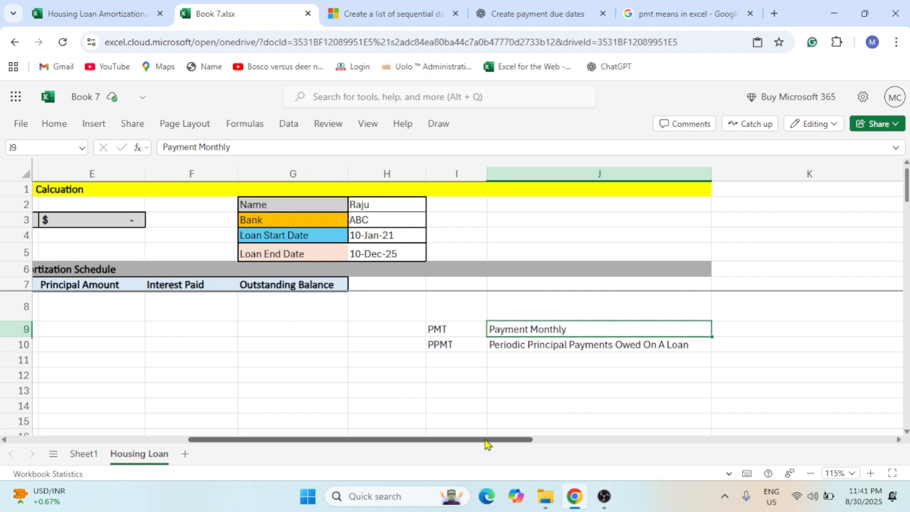
pyautogui.moveTo(486, 442); pyautogui.dragTo(284, 443)
pyautogui.click(425, 314)
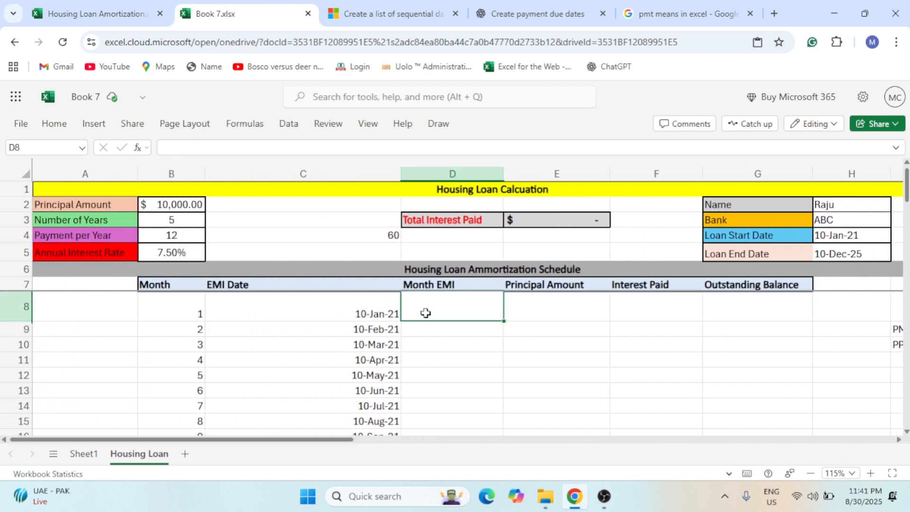
# Begin an IPMT formula in D8 under Month EMI, with the absolute references $B$5/$B$4 as the rate
pyautogui.write('=pmt')
pyautogui.click(441, 372)
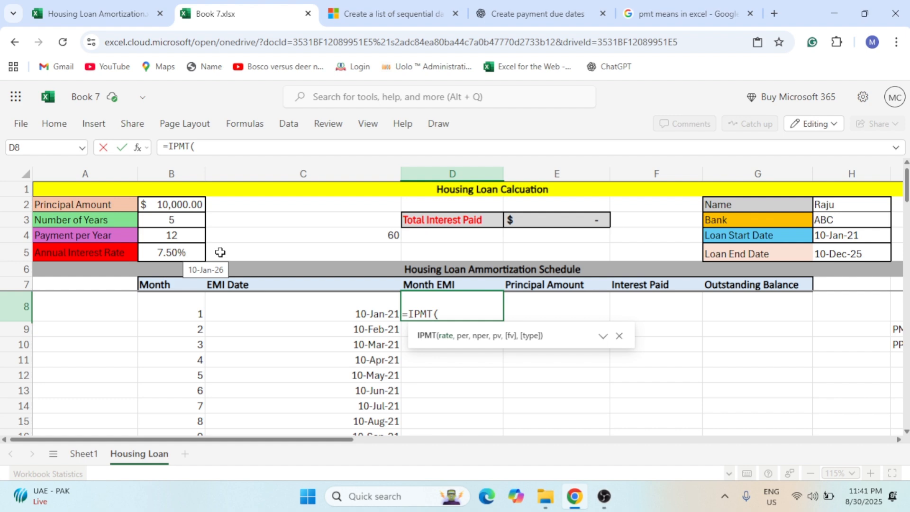
pyautogui.click(176, 250)
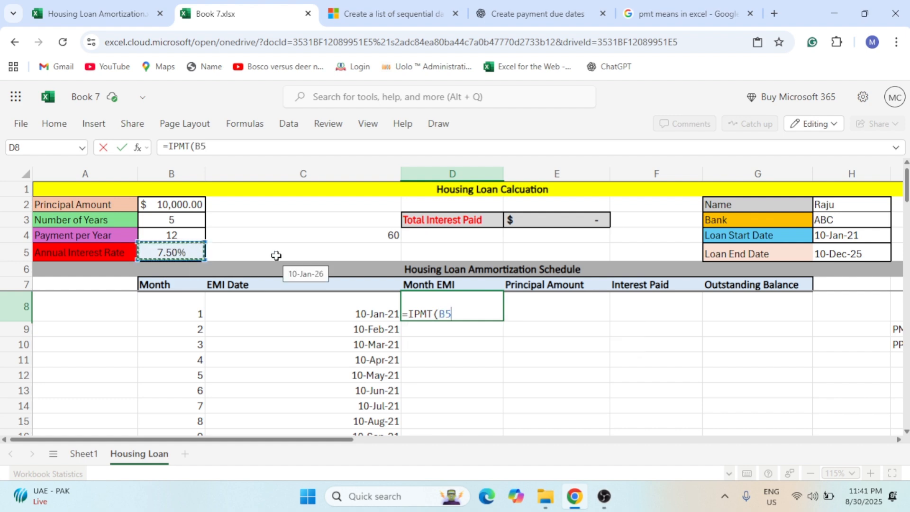
pyautogui.write('/')
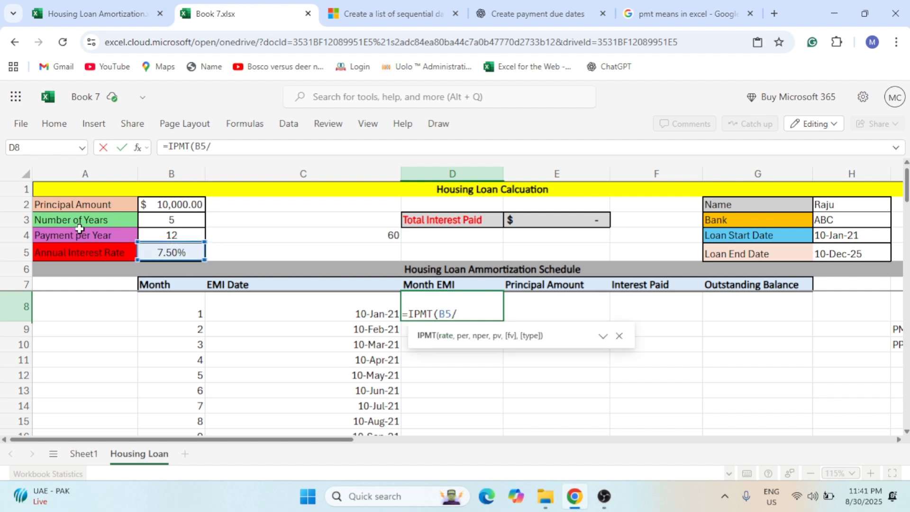
pyautogui.click(172, 235)
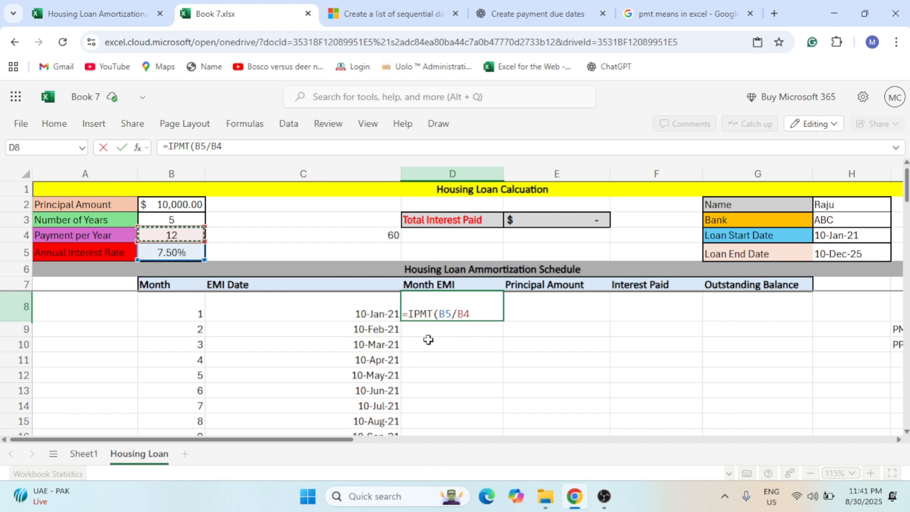
pyautogui.click(445, 314)
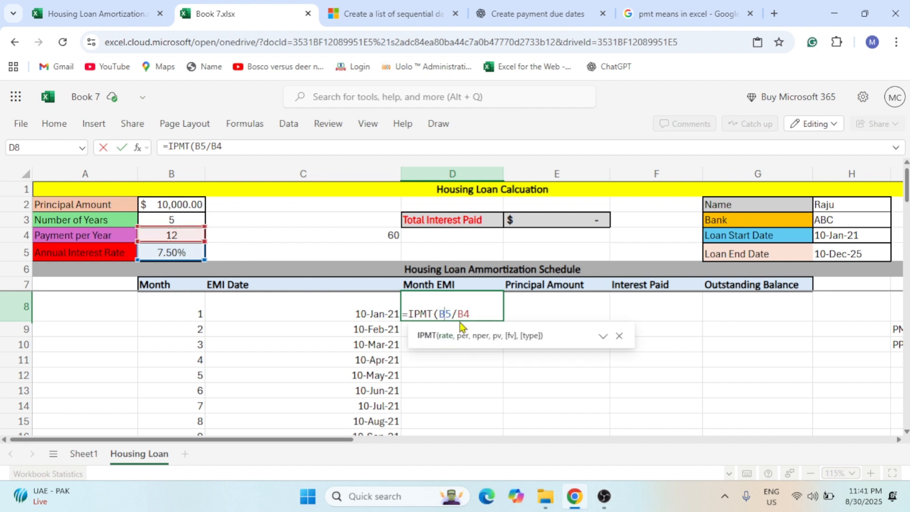
pyautogui.press('F4')
pyautogui.click(476, 314)
pyautogui.press('F4')
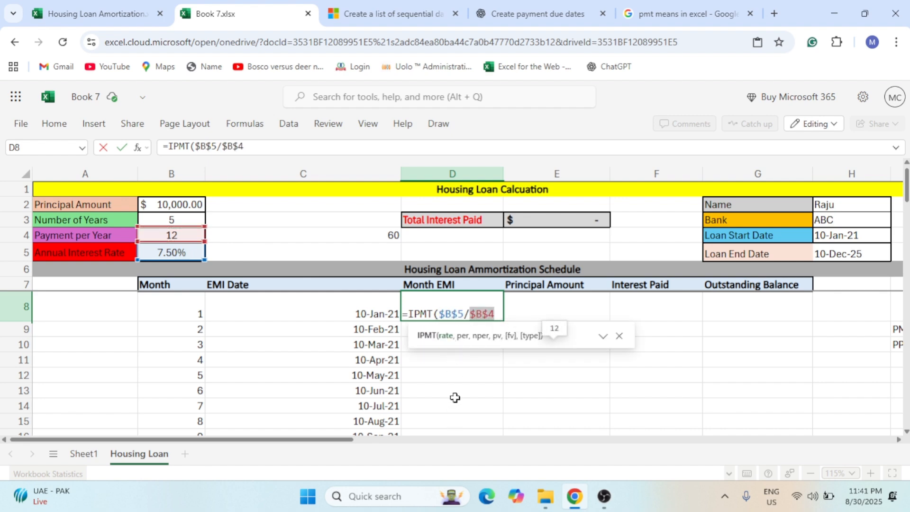
pyautogui.click(501, 312)
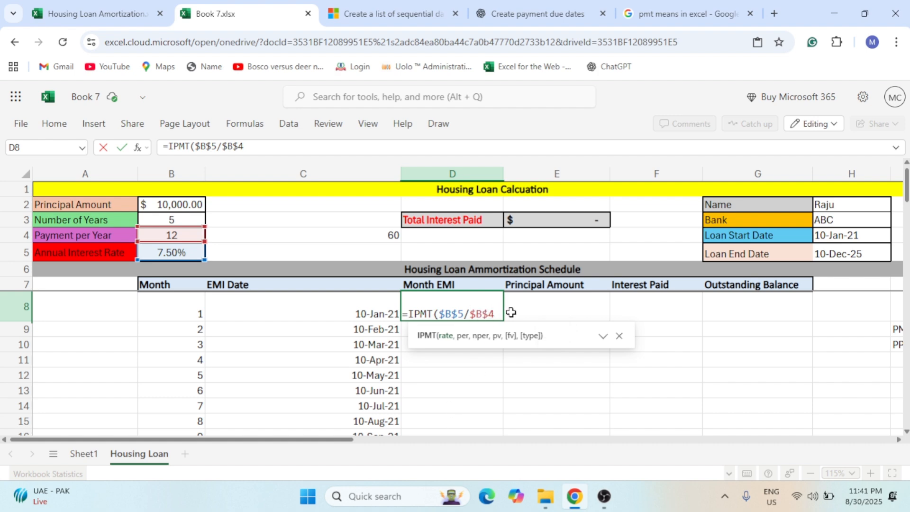
# Add the number of years times payments per year, $B$3*$B$4, as the second argument of the D8 formula
pyautogui.write(',')
pyautogui.click(190, 221)
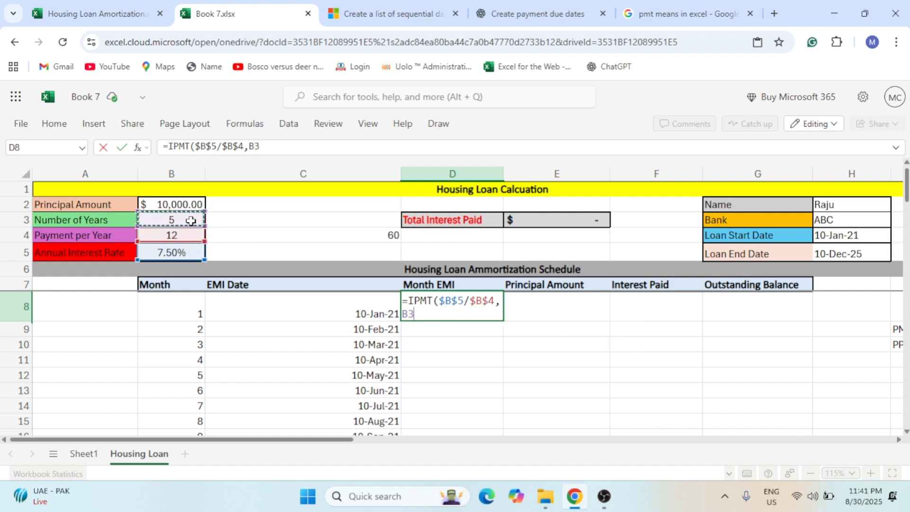
pyautogui.write('*')
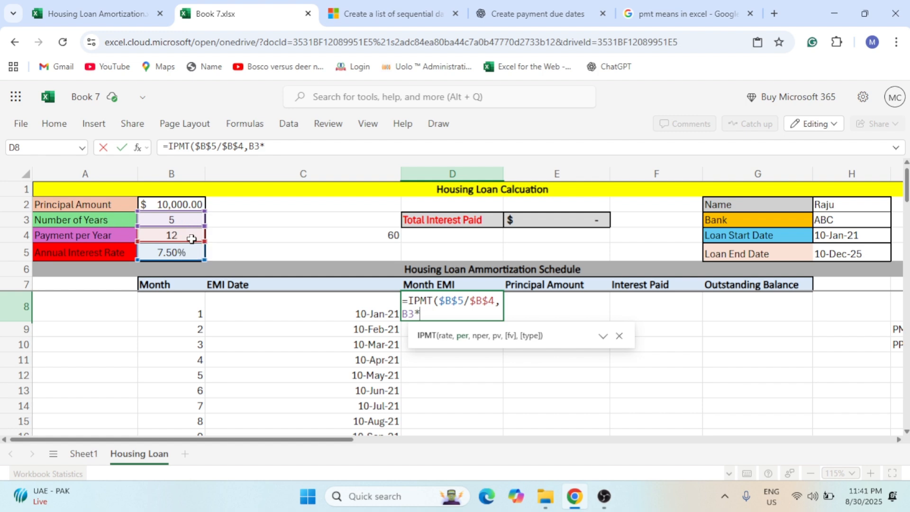
pyautogui.click(188, 237)
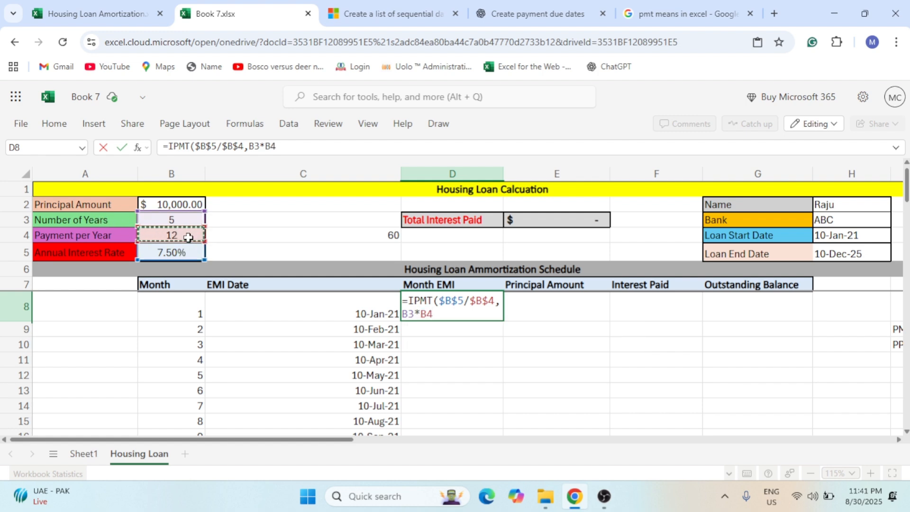
pyautogui.click(405, 311)
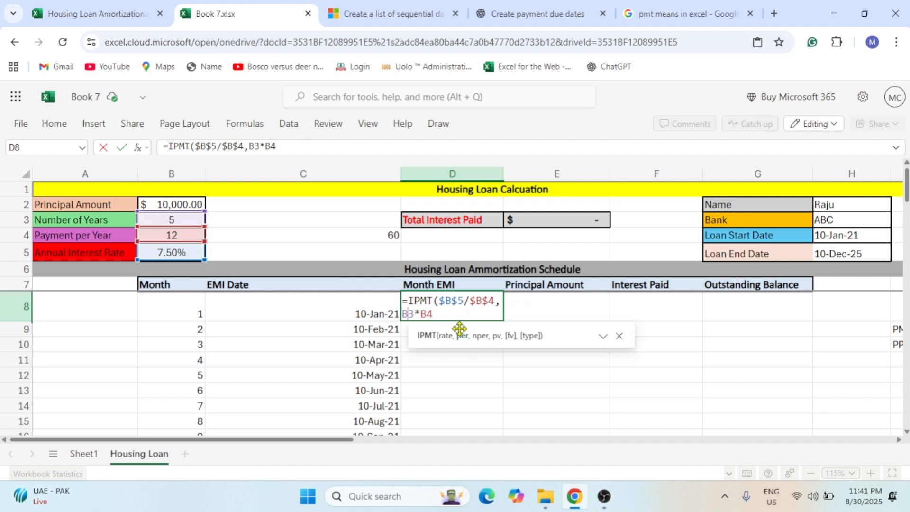
pyautogui.press('F4')
pyautogui.press('End')
pyautogui.press('F4')
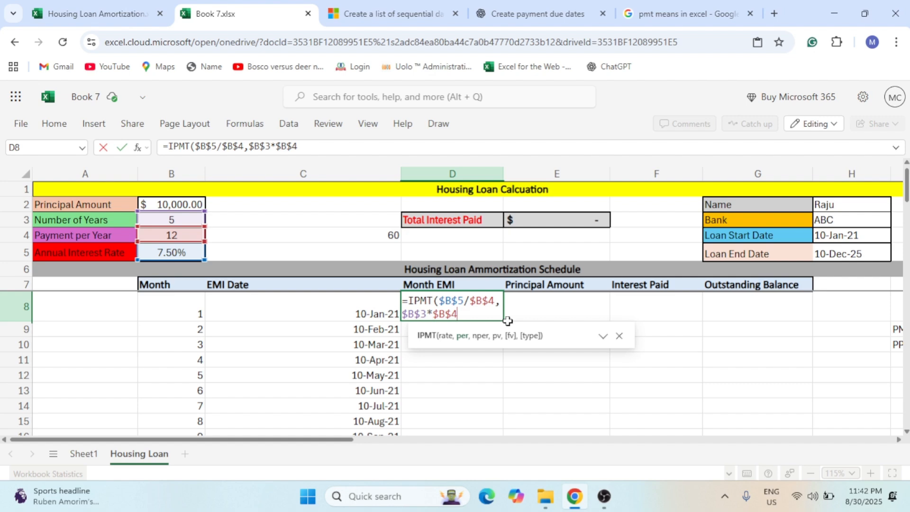
# Complete the D8 formula with the principal amount $B$2 as its last argument and enter it
pyautogui.write(',')
pyautogui.click(181, 202)
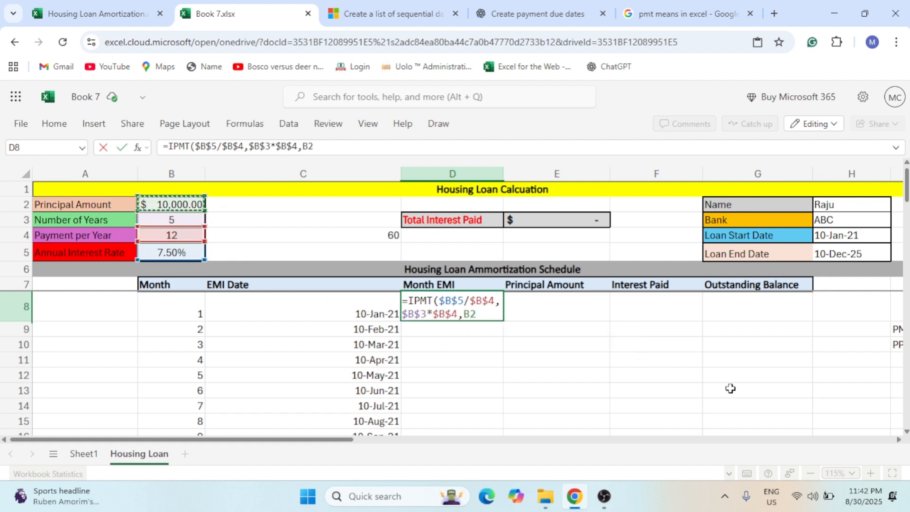
pyautogui.write(')')
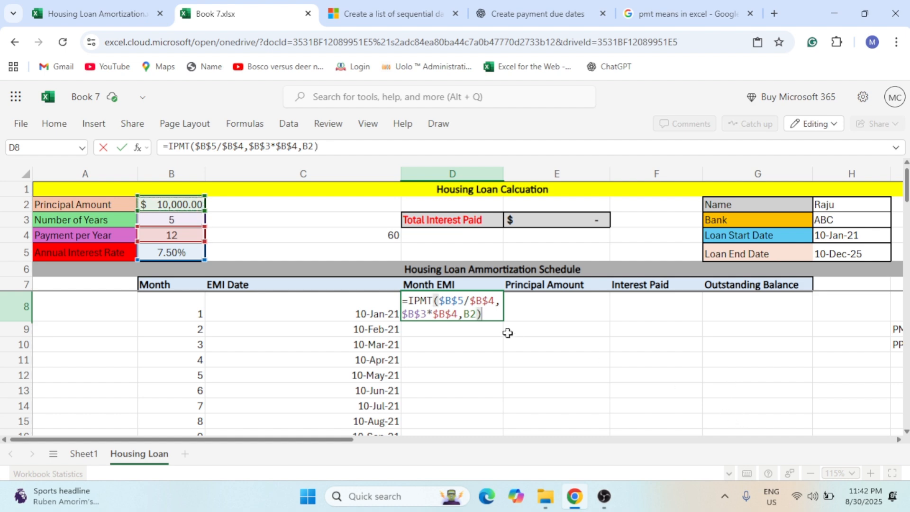
pyautogui.click(465, 315)
pyautogui.press('F4')
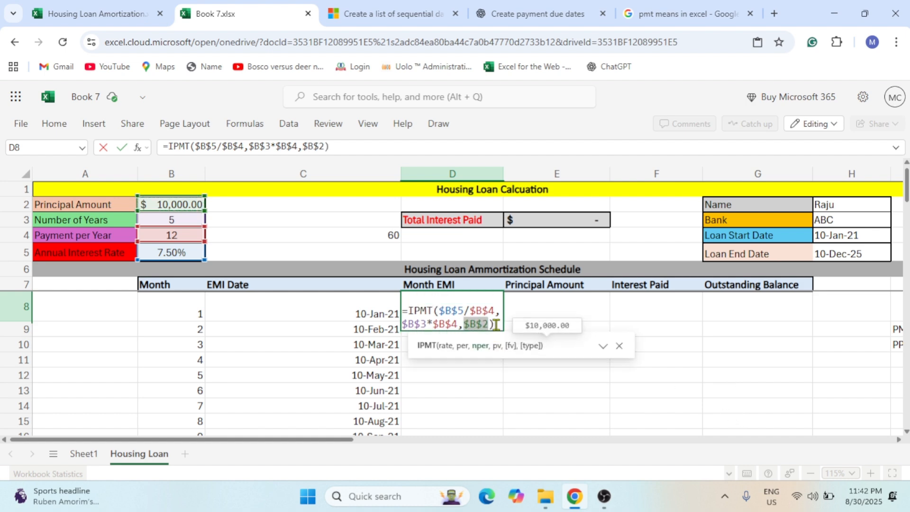
pyautogui.hotkey('ctrl', 'Return')
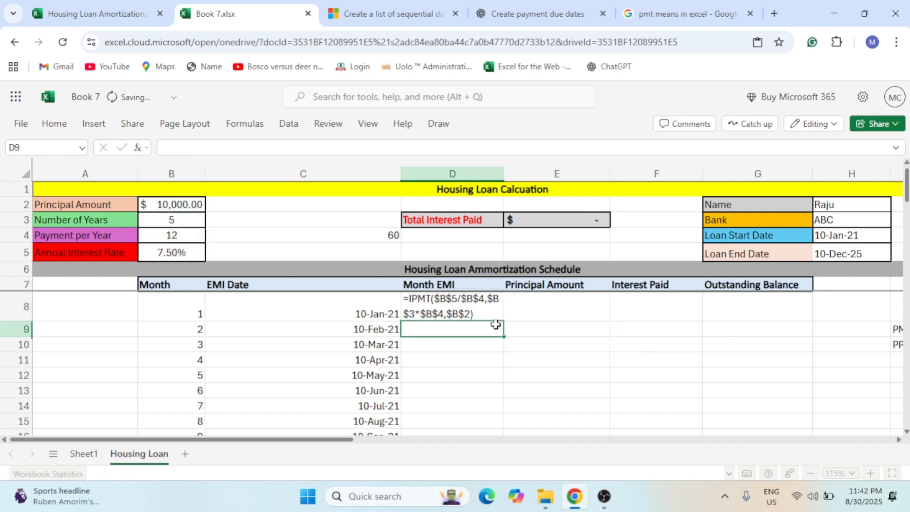
# Change the function in D8 from IPMT to PMT, so the formula reads =PMT($B$5/$B$4,$B$3*$B$4,$B$2)
pyautogui.doubleClick(471, 309)
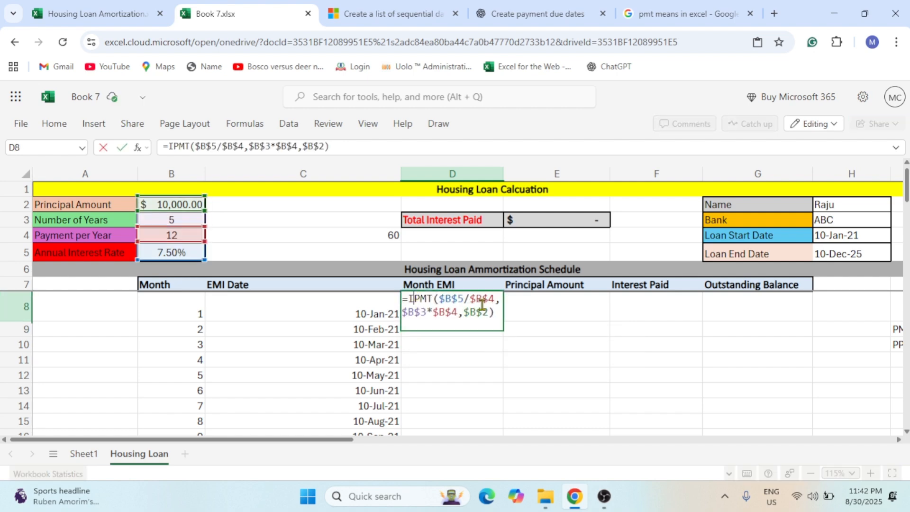
pyautogui.press('BackSpace')
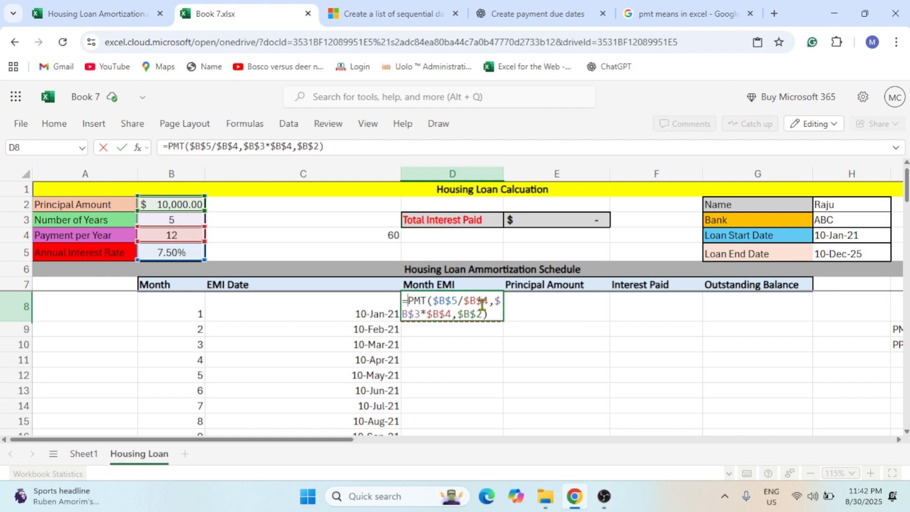
pyautogui.press('Return')
pyautogui.click(482, 304)
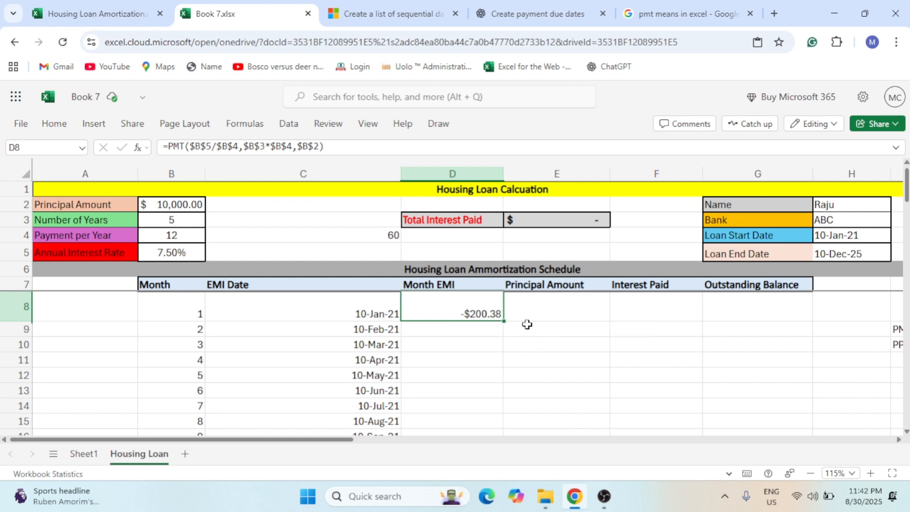
pyautogui.doubleClick(490, 308)
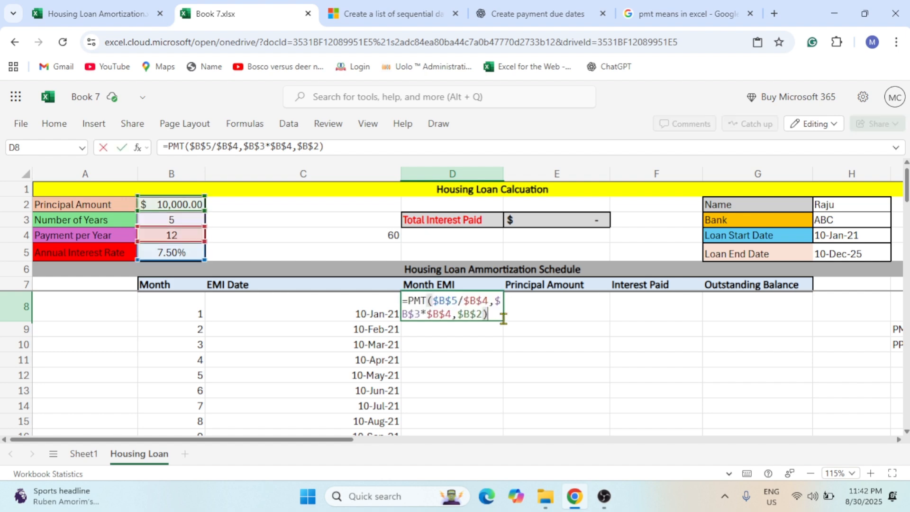
pyautogui.press('Escape')
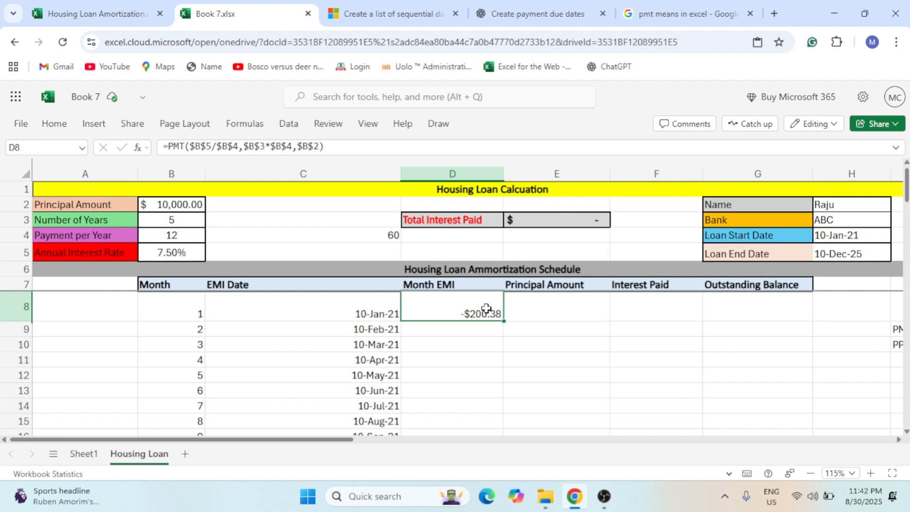
pyautogui.doubleClick(486, 308)
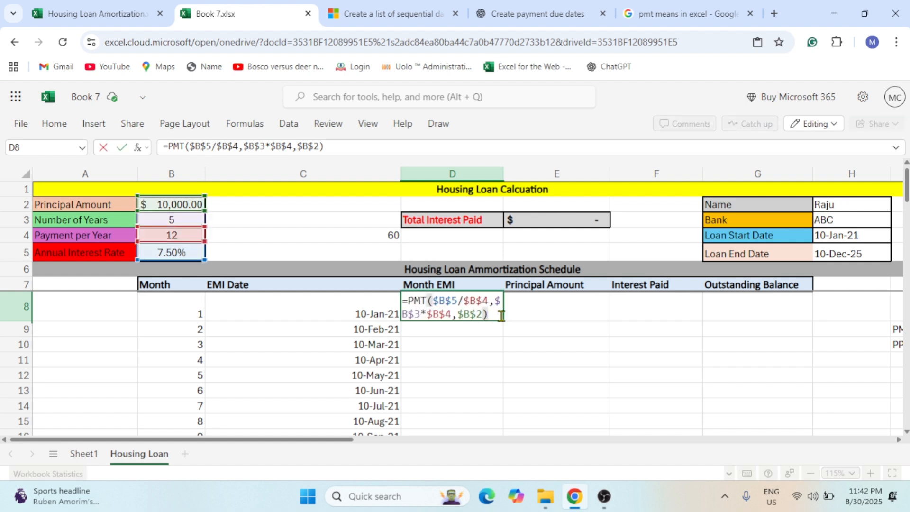
pyautogui.press('Escape')
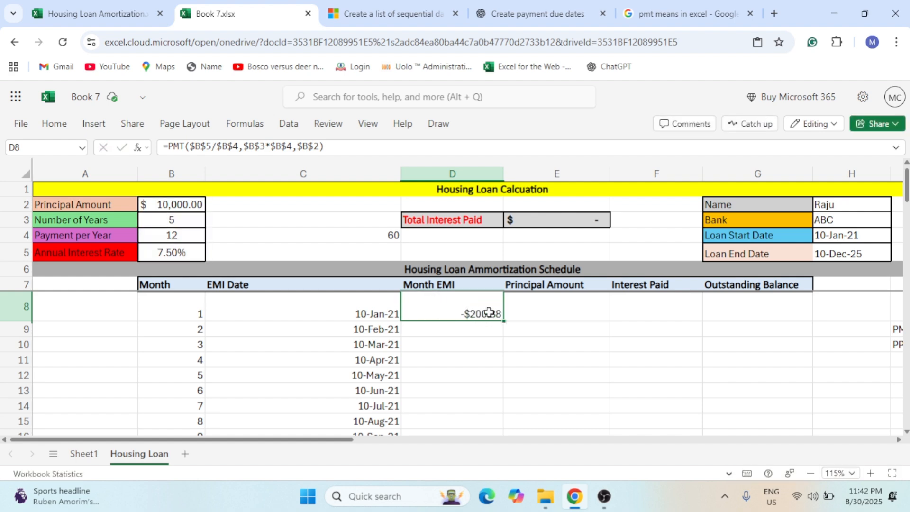
# Multiply the PMT formula in D8 by -1 to make the monthly EMI positive
pyautogui.doubleClick(488, 314)
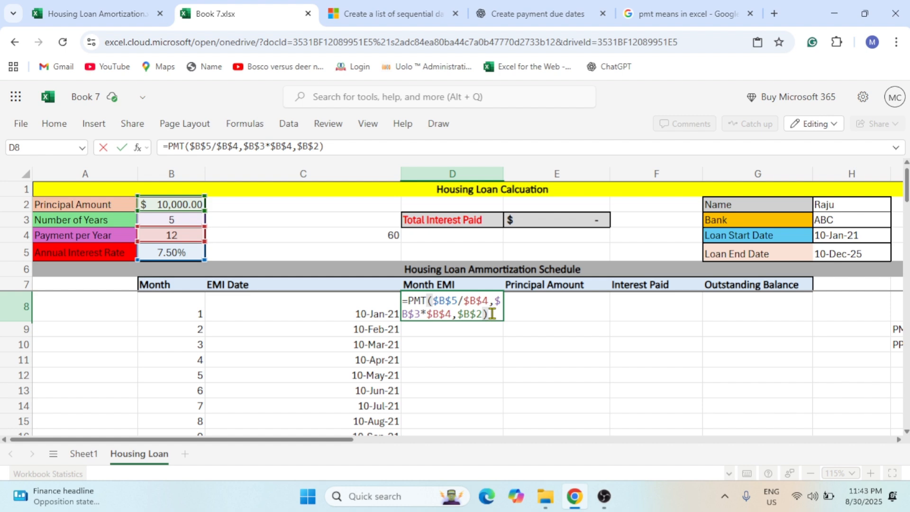
pyautogui.write('*-')
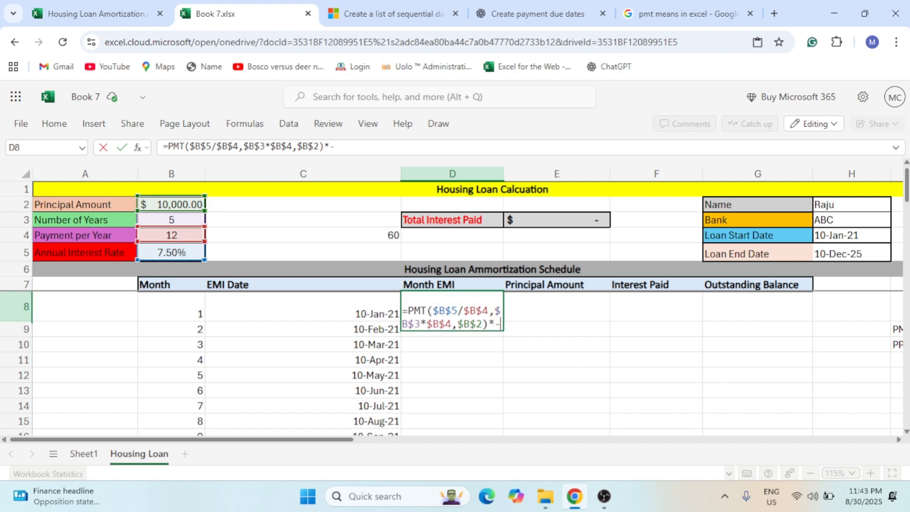
pyautogui.write('1')
pyautogui.press('Return')
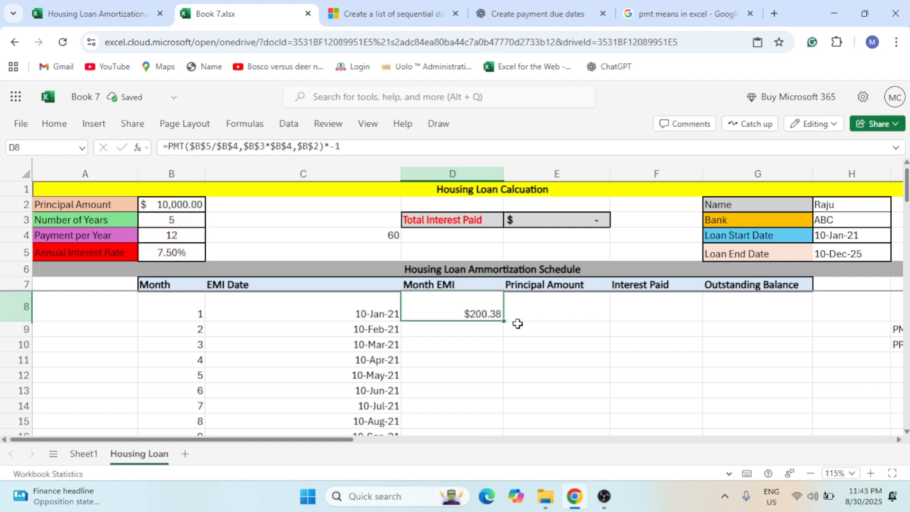
# Fill the D8 formula down the Month EMI column through month 60 and check the filled rows
pyautogui.doubleClick(503, 322)
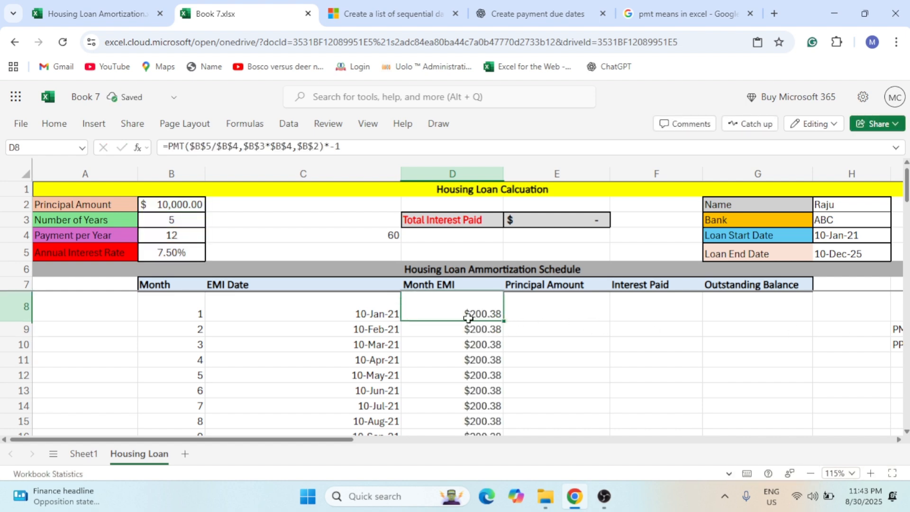
pyautogui.hotkey('ctrl', 'Down')
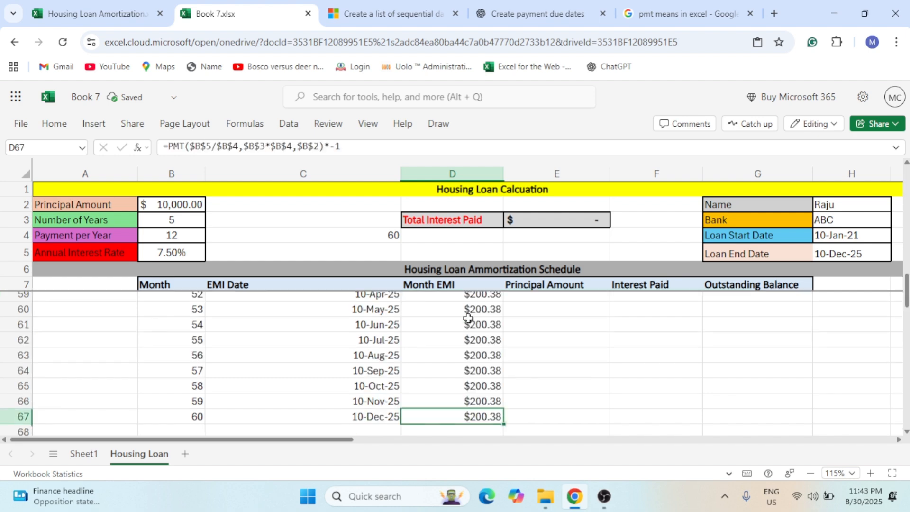
pyautogui.press('Up')
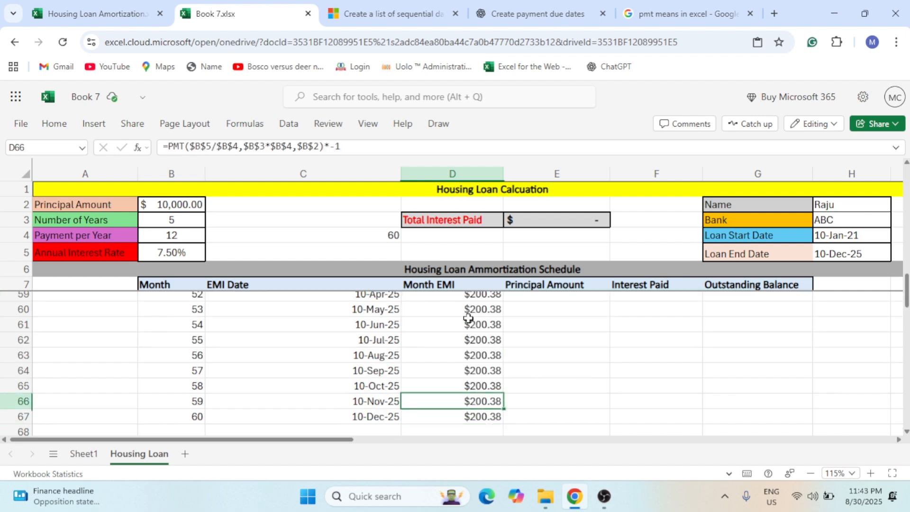
pyautogui.press('Down')
pyautogui.hotkey('ctrl', 'Home')
pyautogui.click(468, 318)
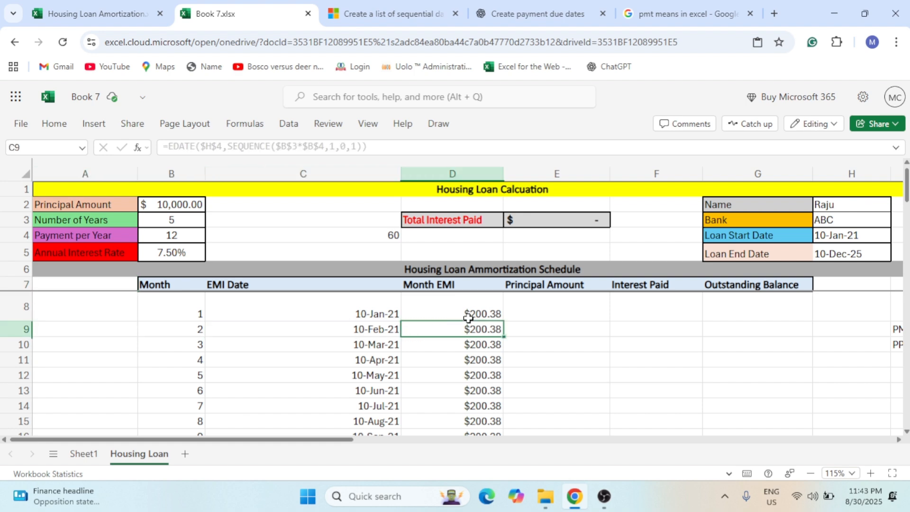
pyautogui.press('Right')
pyautogui.press('Left')
pyautogui.press('Right')
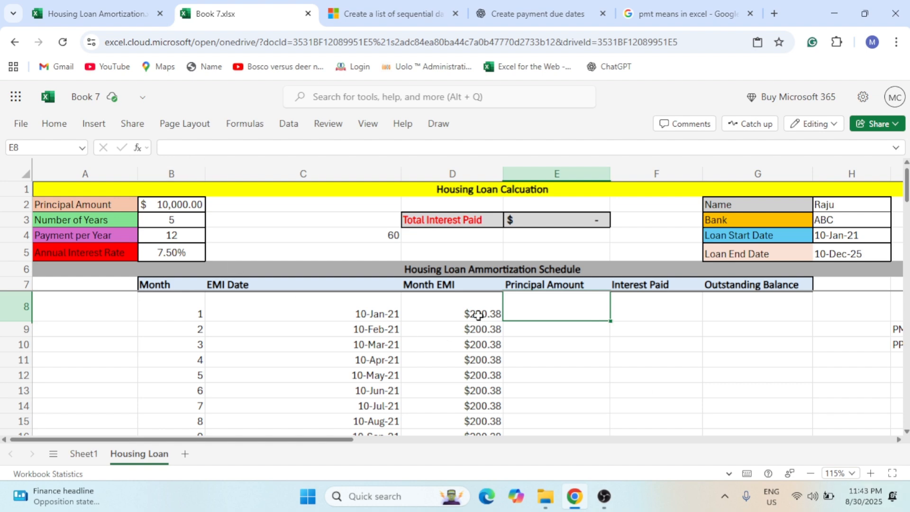
# Check the Month EMI column from its first to its last entry and select E8 under Principal Amount
pyautogui.click(443, 304)
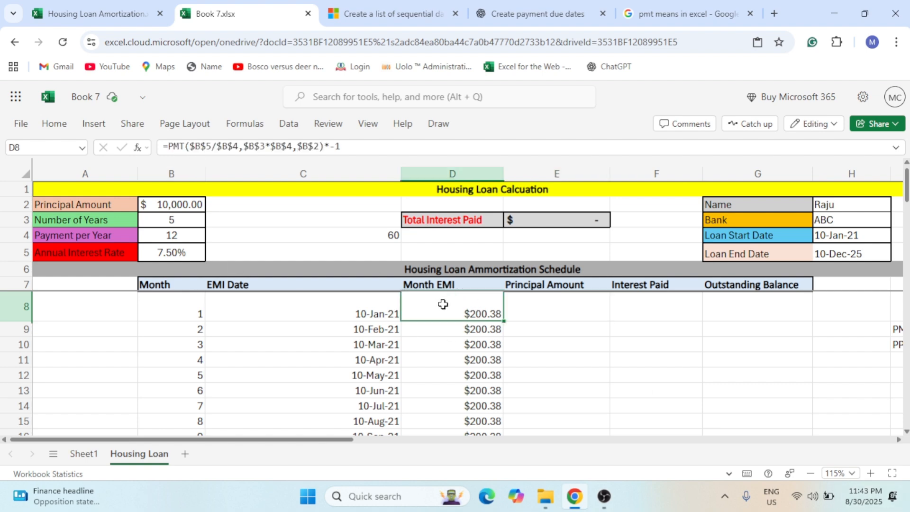
pyautogui.hotkey('ctrl', 'Down')
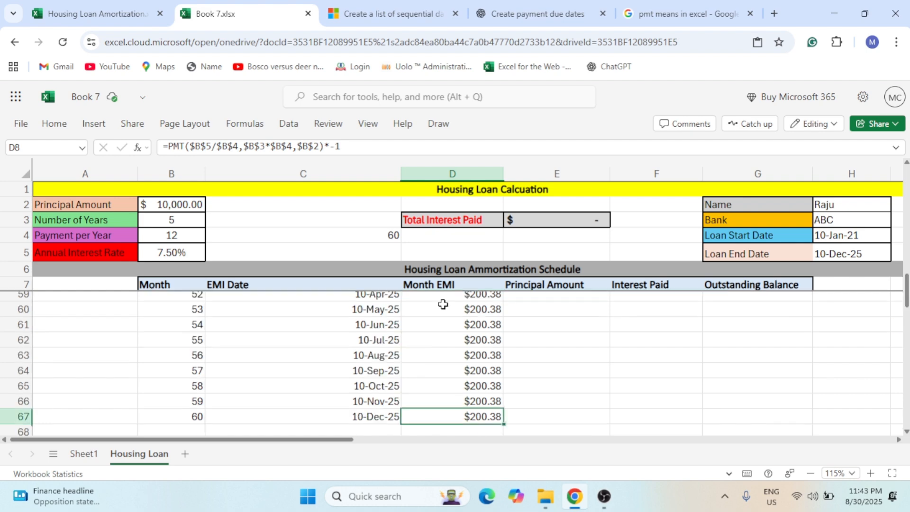
pyautogui.hotkey('ctrl', 'Up')
pyautogui.hotkey('ctrl', 'Home')
pyautogui.press('Right')
pyautogui.press('Right')
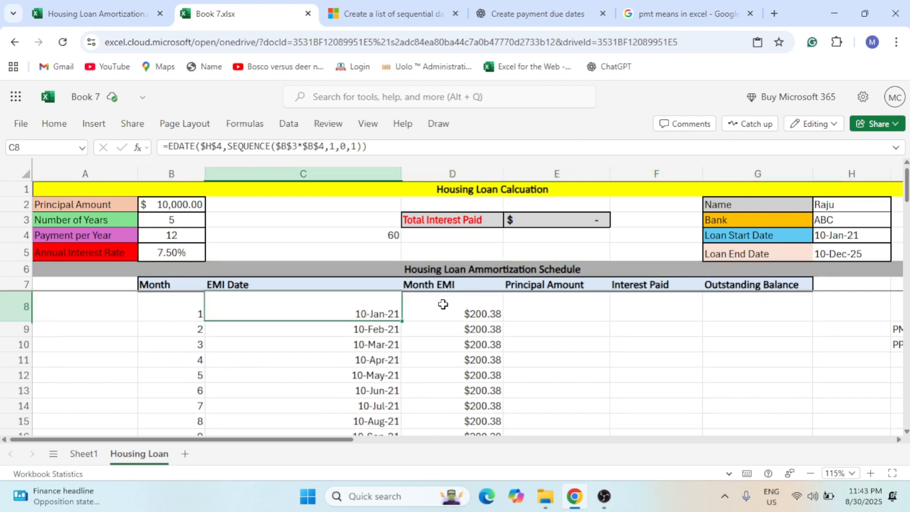
pyautogui.press('Right')
pyautogui.press('Right')
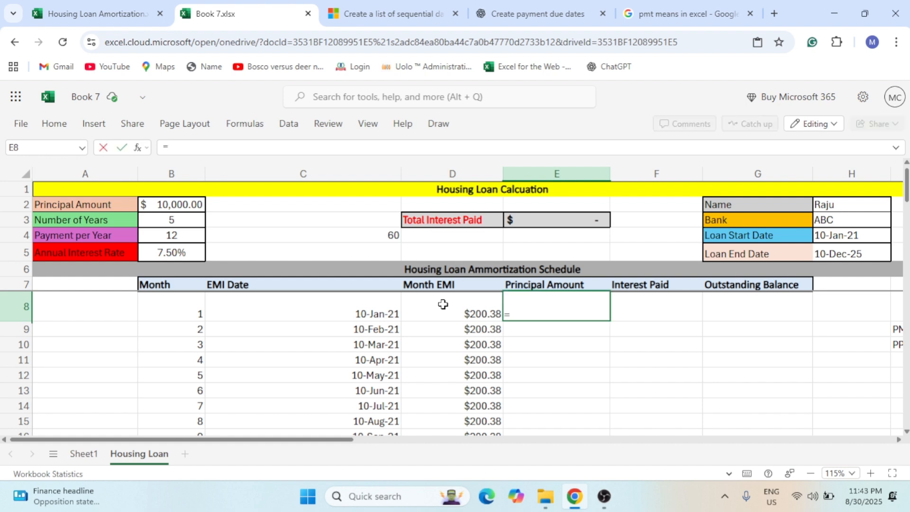
# Check the PPMT description noted in row 10 and start a PPMT formula in E8 under Principal Amount
pyautogui.moveTo(304, 445); pyautogui.dragTo(518, 445)
pyautogui.click(370, 346)
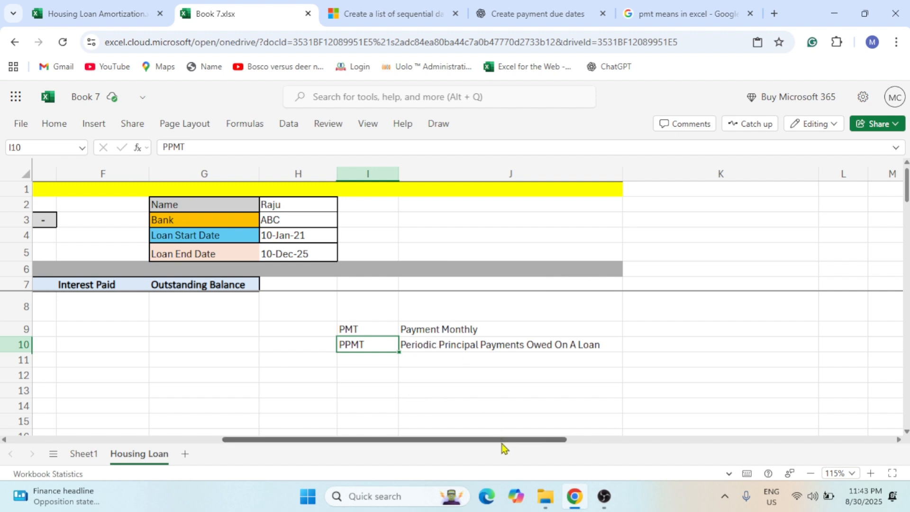
pyautogui.moveTo(498, 443); pyautogui.dragTo(270, 440)
pyautogui.click(535, 313)
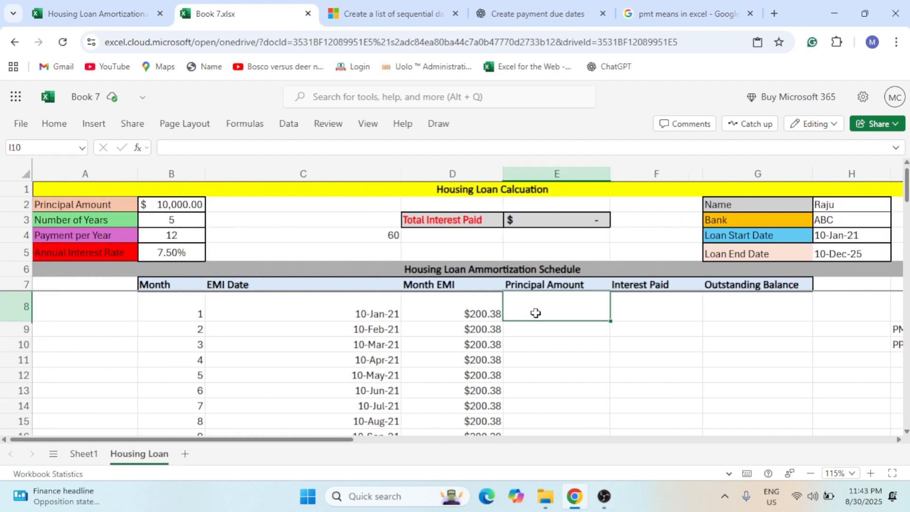
pyautogui.write('=p')
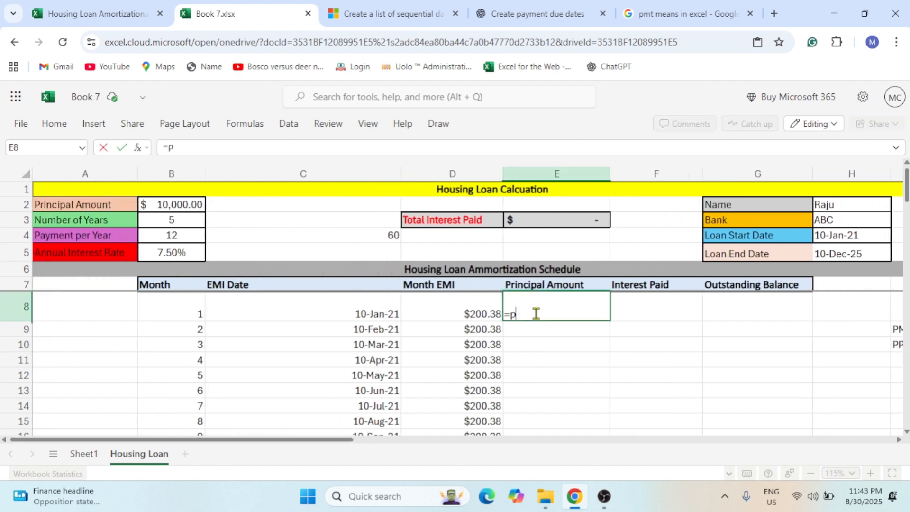
pyautogui.write('pmt')
pyautogui.press('Tab')
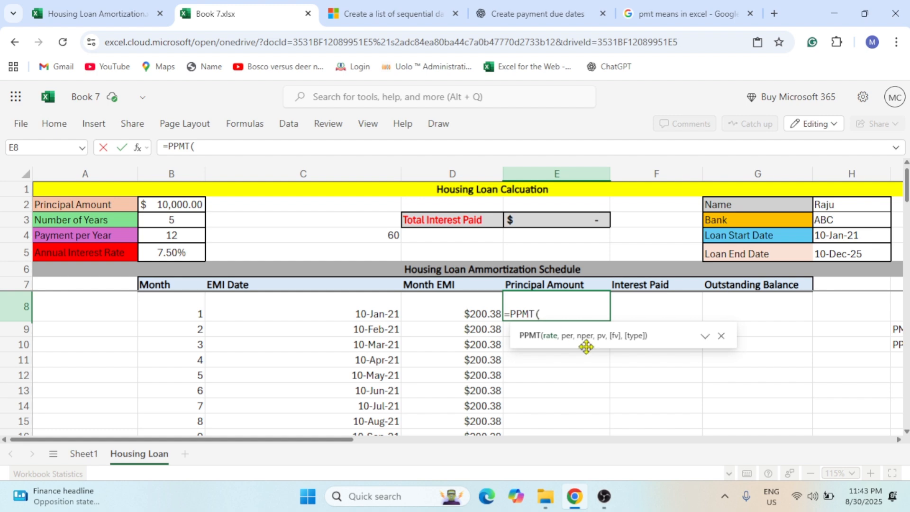
# Set the rate argument of the PPMT formula to $B$5/$B$4, using absolute references
pyautogui.click(184, 255)
pyautogui.write('/')
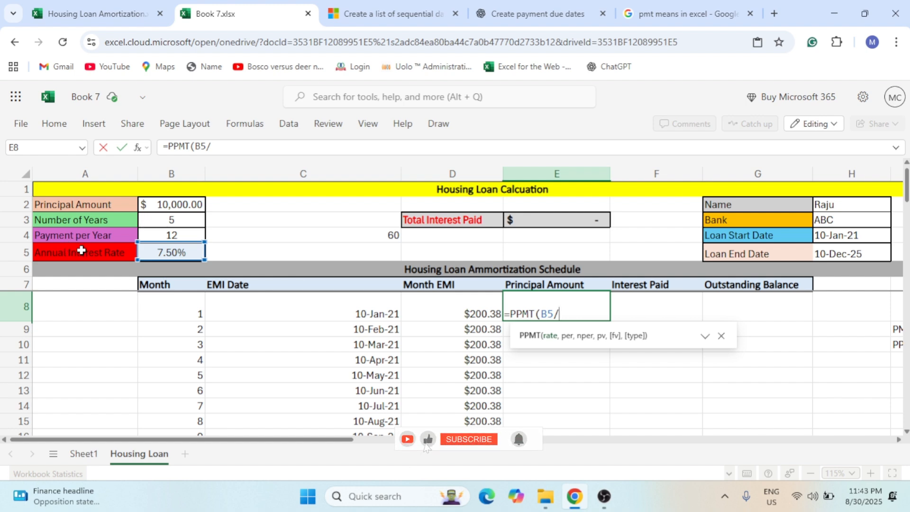
pyautogui.click(164, 235)
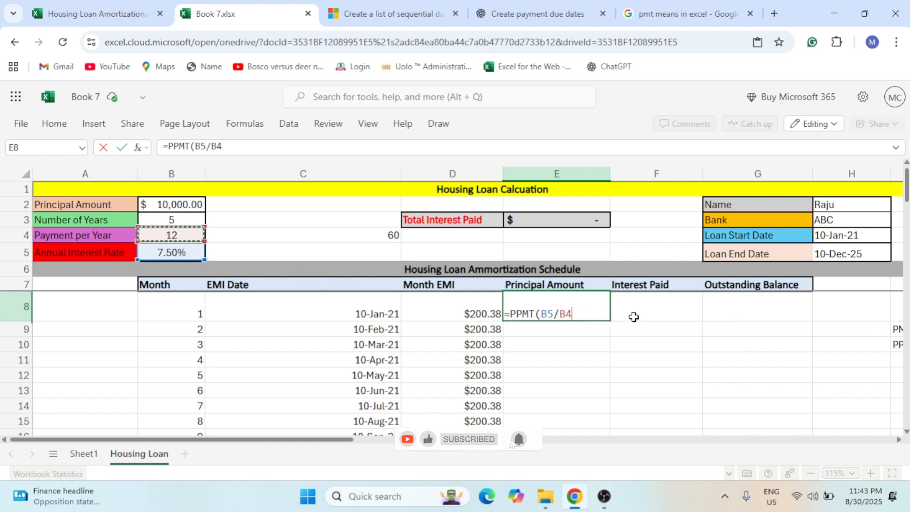
pyautogui.doubleClick(551, 314)
pyautogui.press('F4')
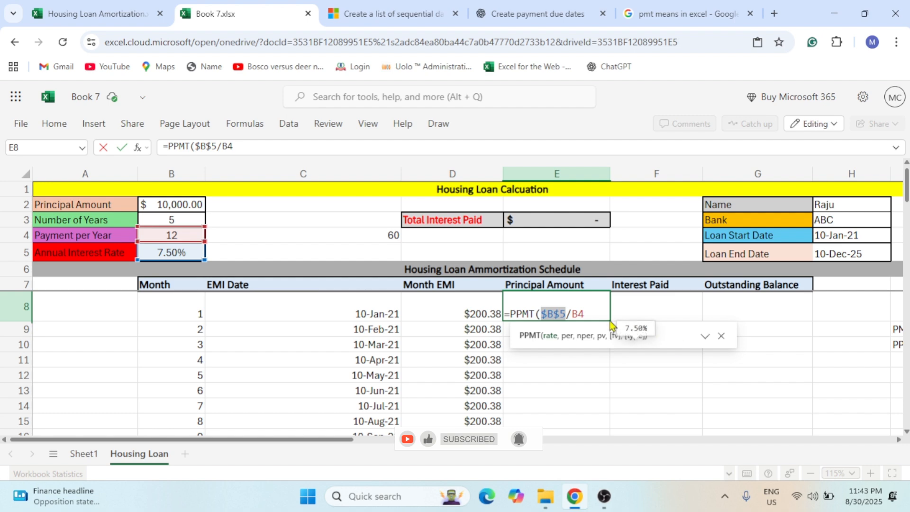
pyautogui.doubleClick(580, 312)
pyautogui.press('F4')
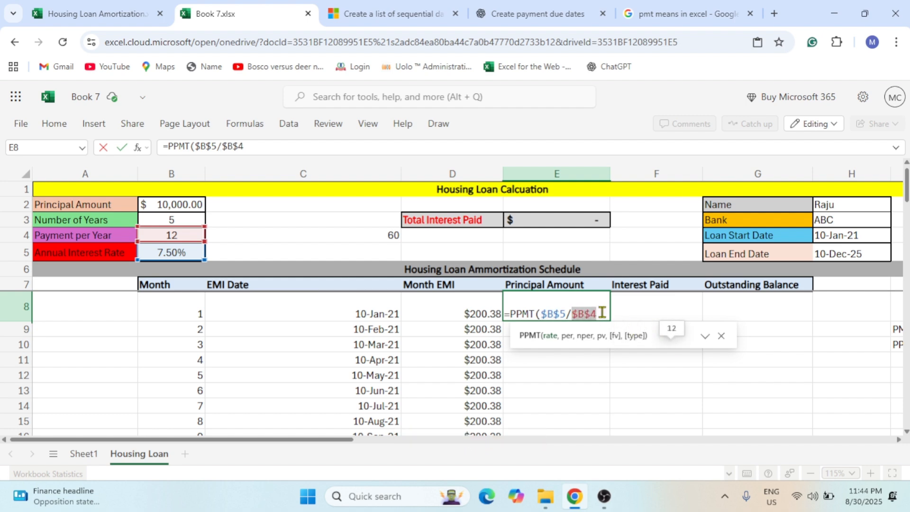
pyautogui.press('Right')
pyautogui.write(',')
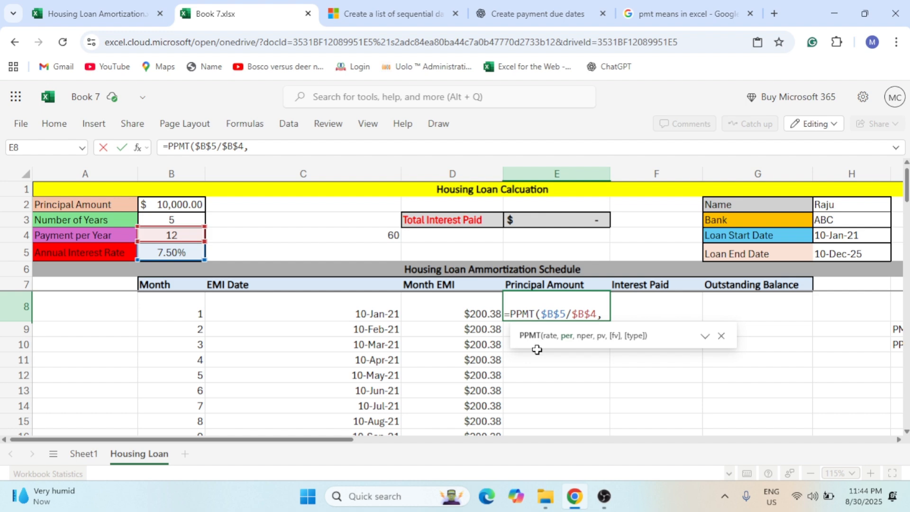
# Set the period argument of the PPMT formula to month cell B8 as a relative reference
pyautogui.click(181, 311)
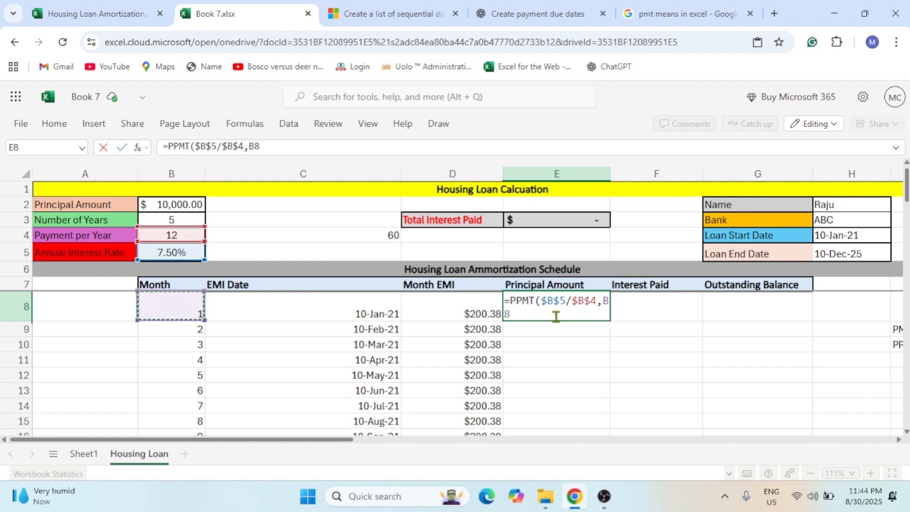
pyautogui.write(',m')
pyautogui.press('BackSpace')
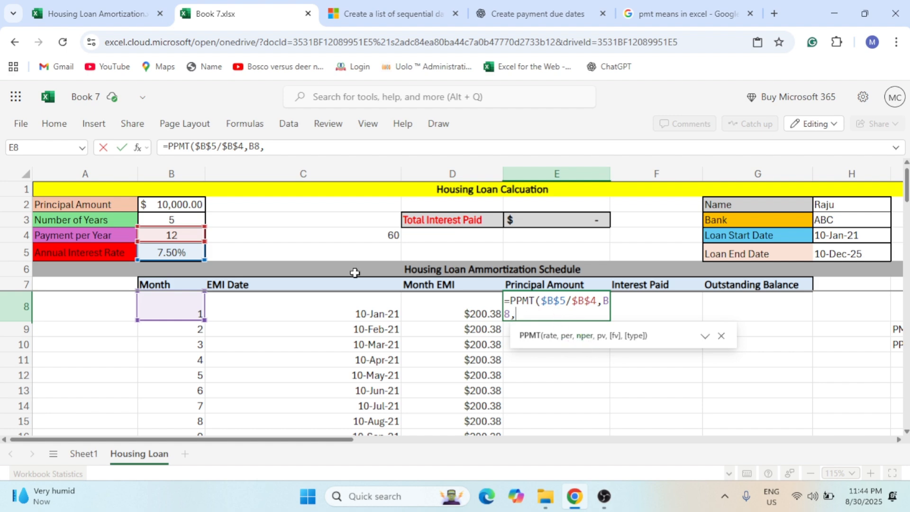
# Set the number-of-periods argument to years times payments per year as $B$3*$B$4, using absolute references
pyautogui.click(184, 220)
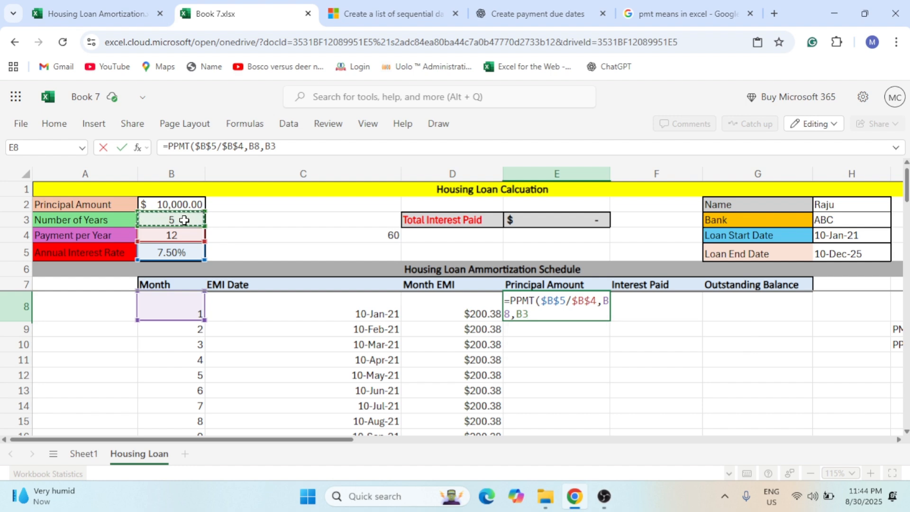
pyautogui.write('*')
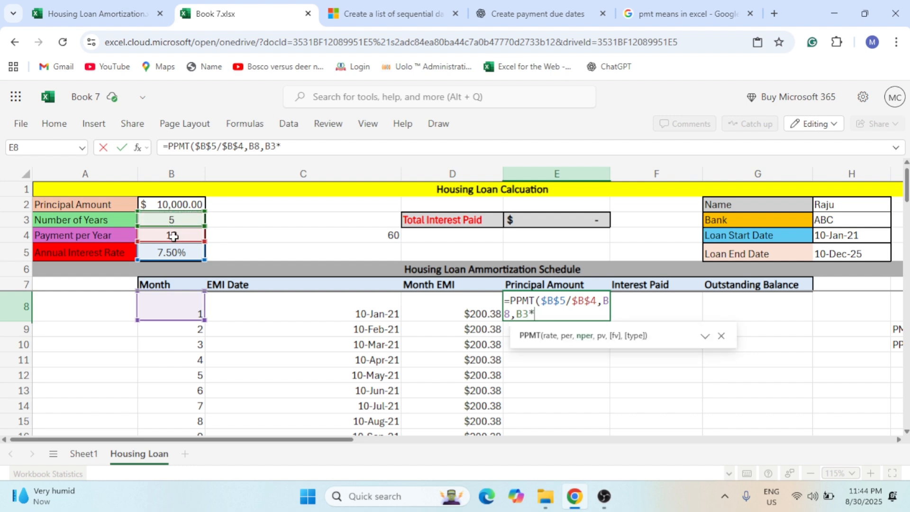
pyautogui.click(173, 236)
pyautogui.click(300, 149)
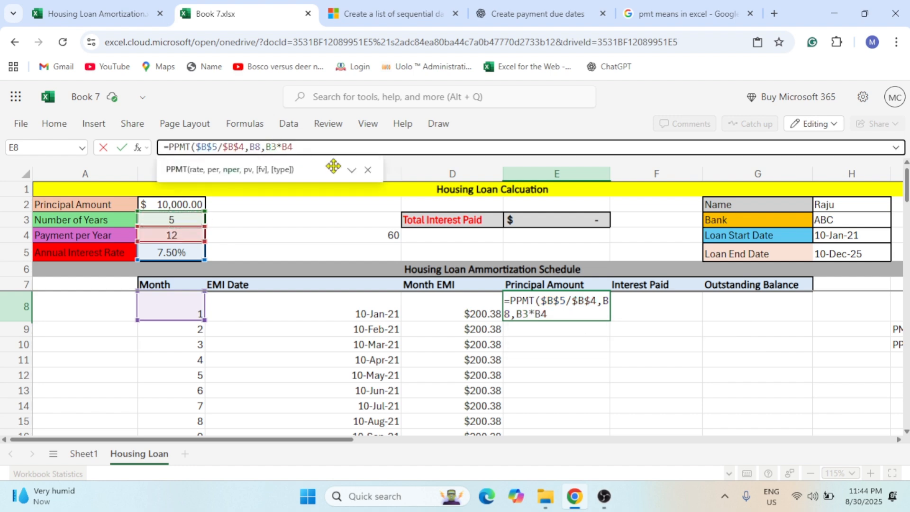
pyautogui.doubleClick(270, 147)
pyautogui.press('F4')
pyautogui.doubleClick(304, 148)
pyautogui.press('F4')
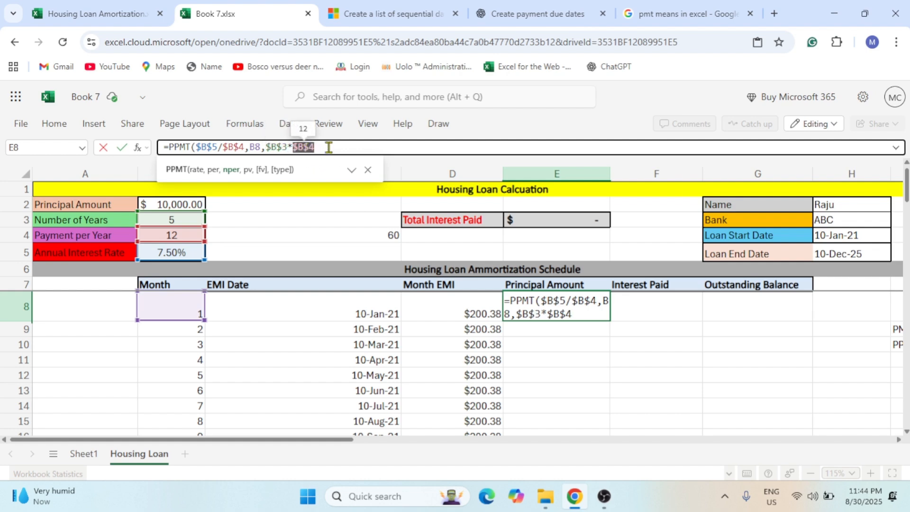
pyautogui.click(328, 148)
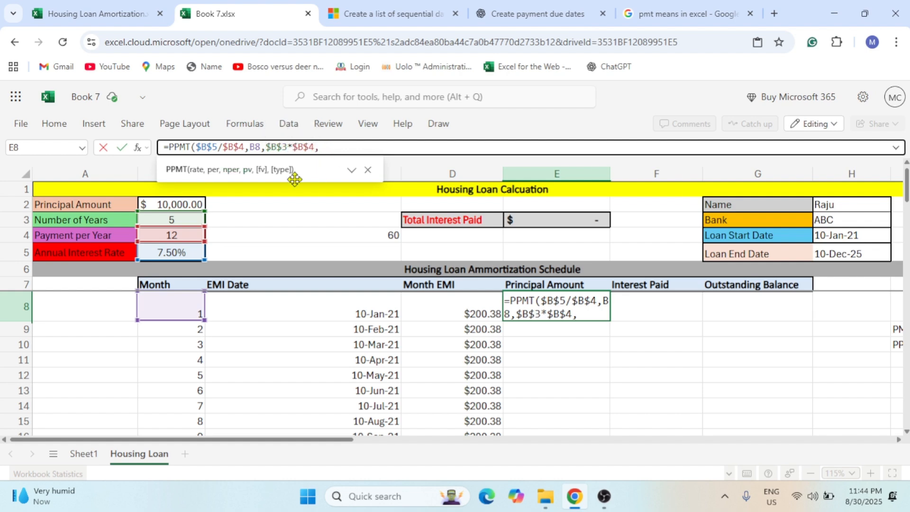
# Set the present value argument to $B$2 and enter the formula =PPMT($B$5/$B$4,B8,$B$3*$B$4,$B$2) in E8
pyautogui.click(584, 321)
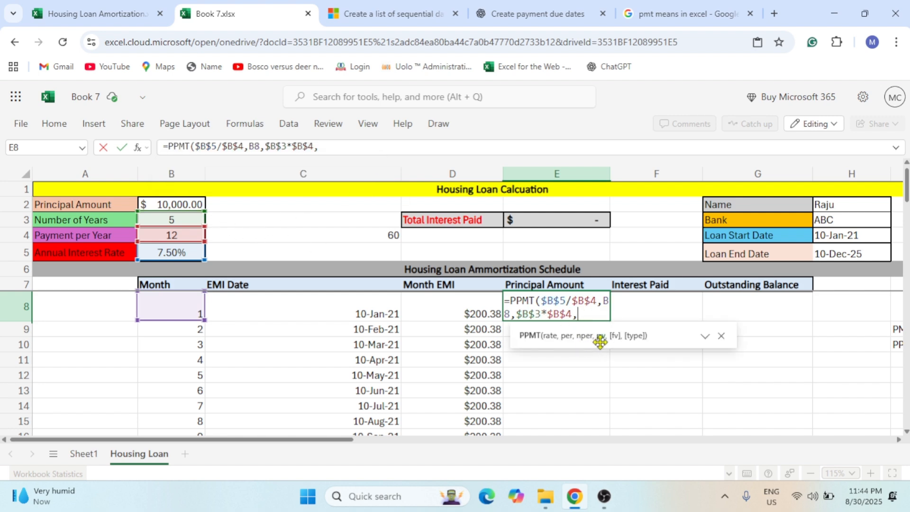
pyautogui.click(190, 205)
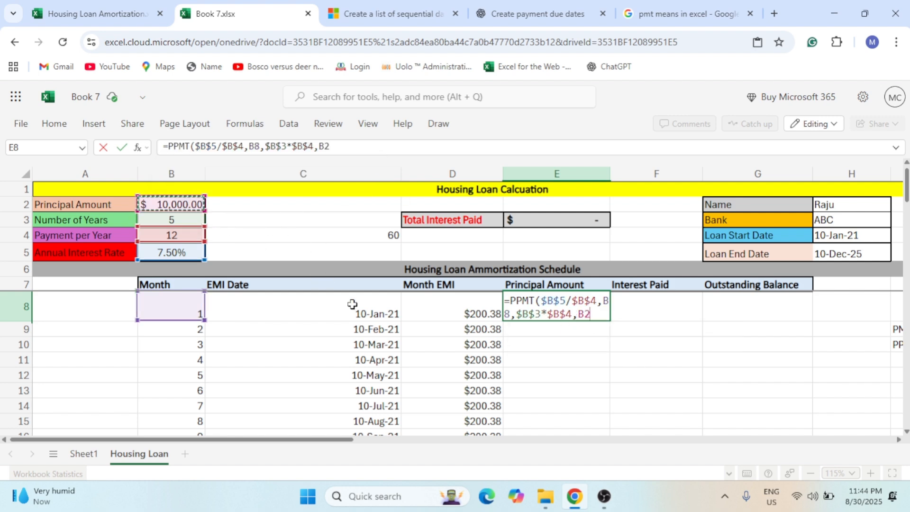
pyautogui.press('F4')
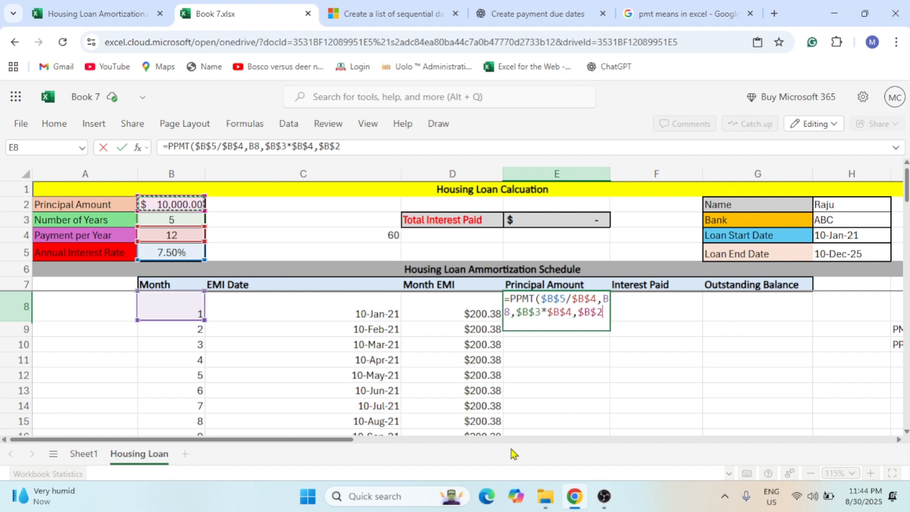
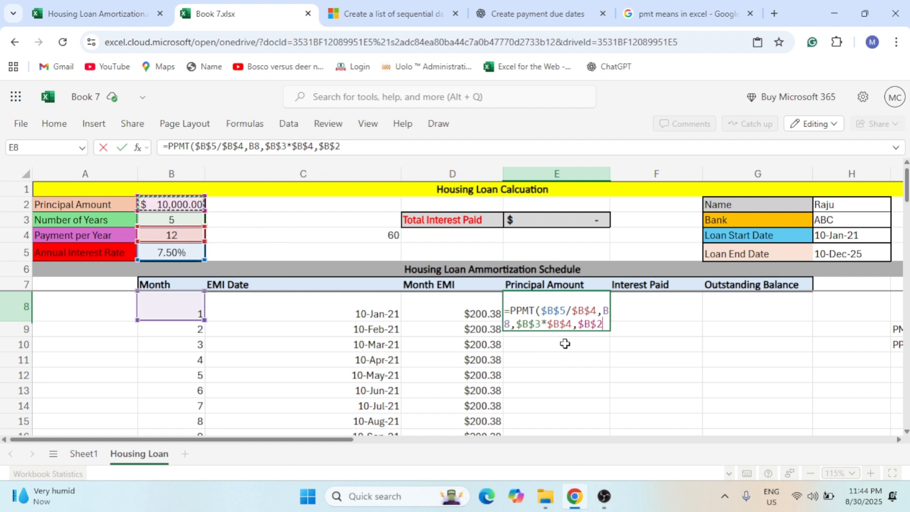
pyautogui.write(')')
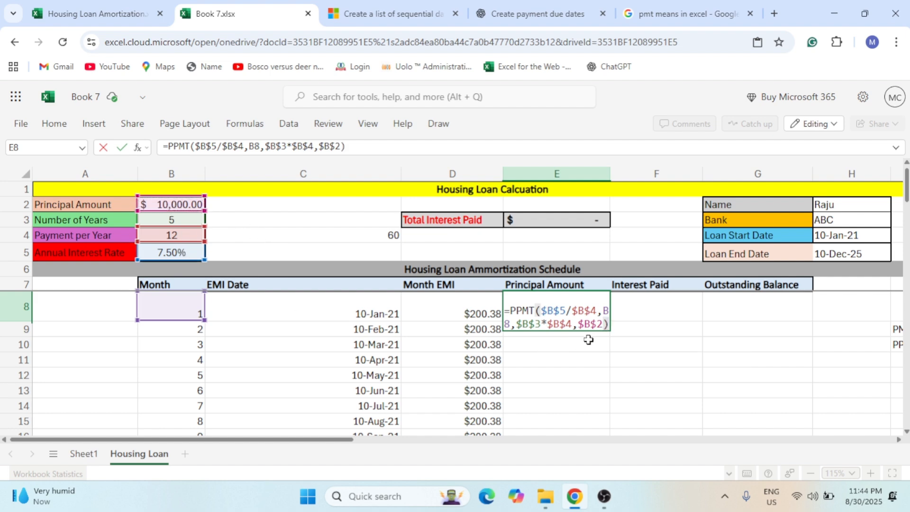
pyautogui.hotkey('ctrl', 'Return')
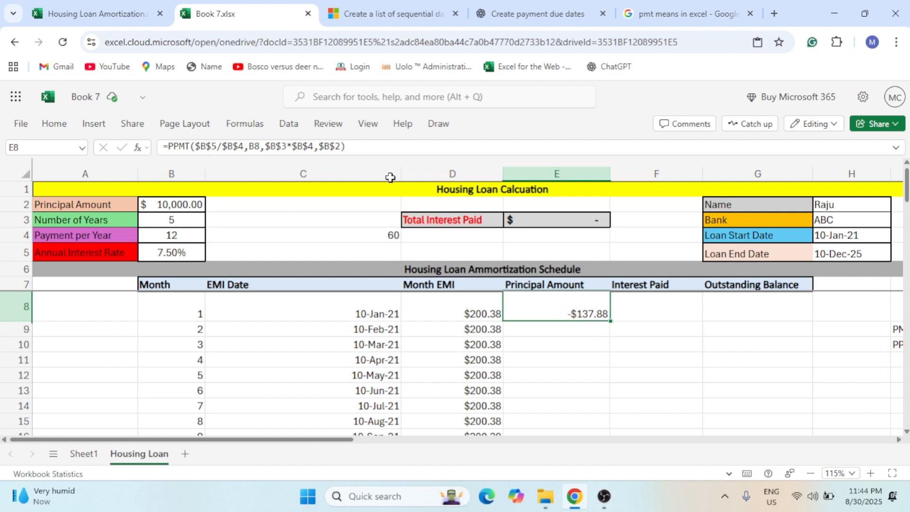
# Multiply the PPMT formula in E8 by -1 to make the principal amount positive
pyautogui.click(350, 148)
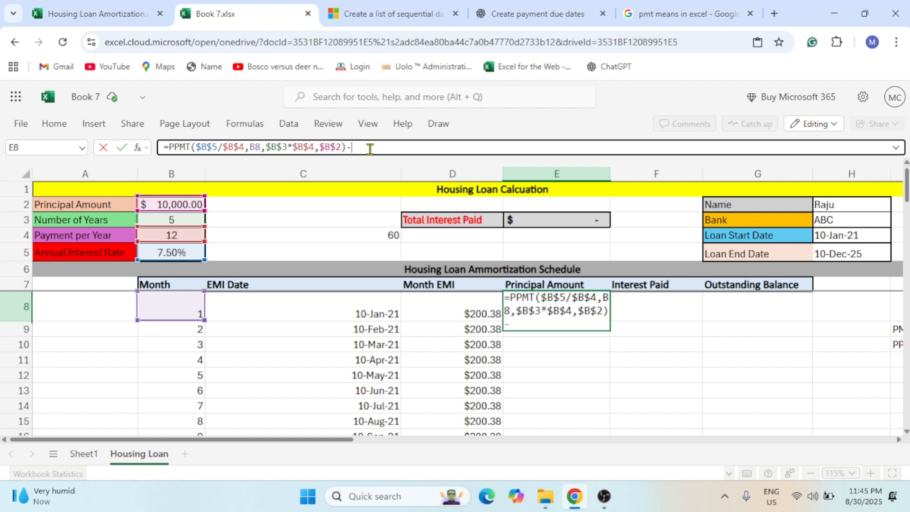
pyautogui.write('*')
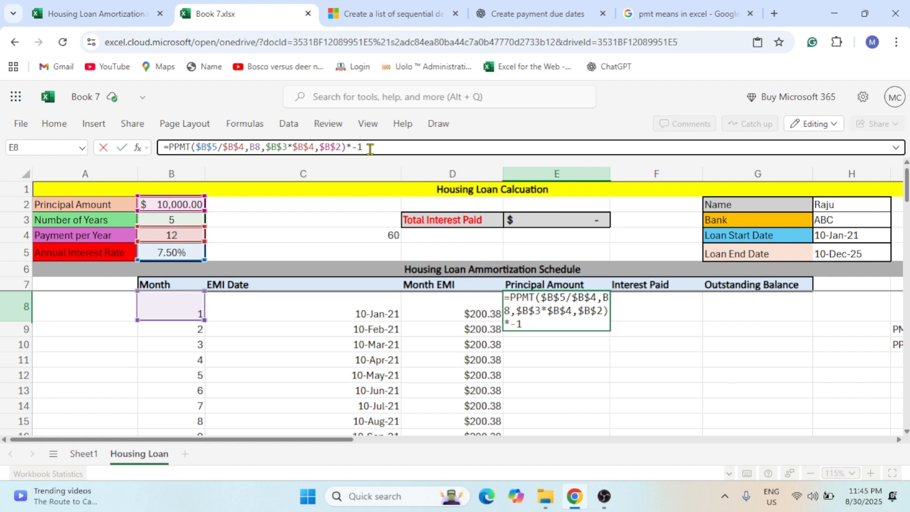
pyautogui.write('-1')
pyautogui.press('Return')
pyautogui.press('Up')
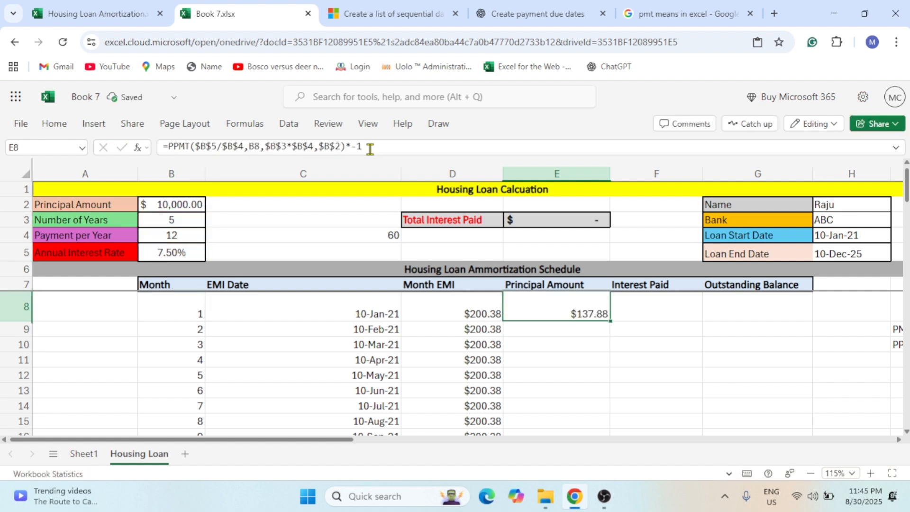
# Fill the E8 formula down the Principal Amount column through month 60 and check the filled rows
pyautogui.doubleClick(611, 322)
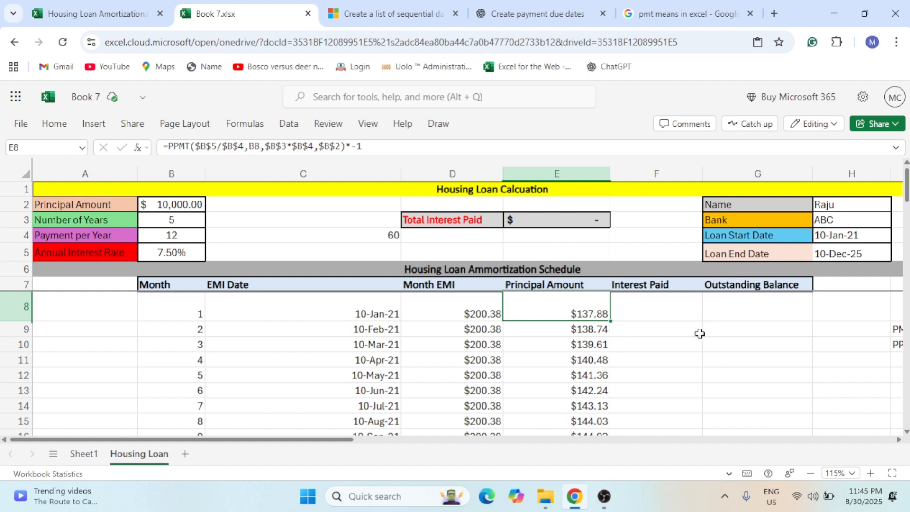
pyautogui.click(602, 330)
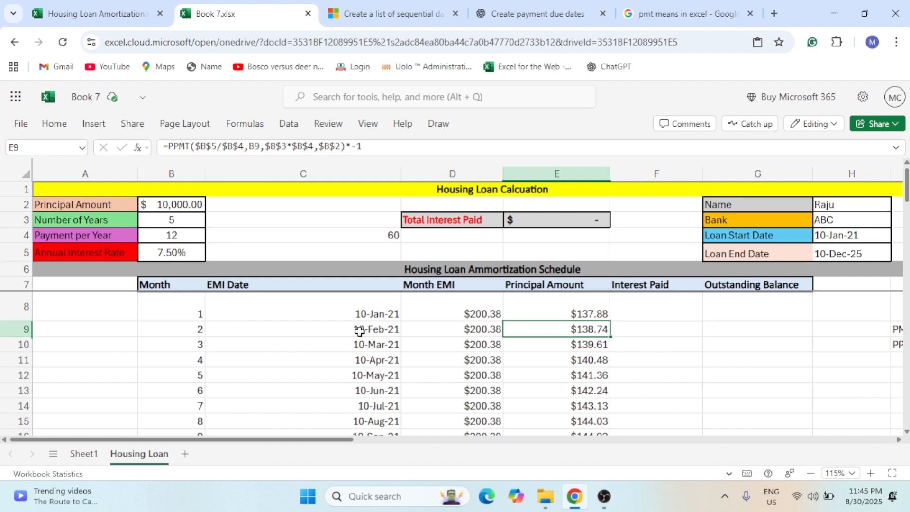
pyautogui.moveTo(603, 345); pyautogui.dragTo(605, 406)
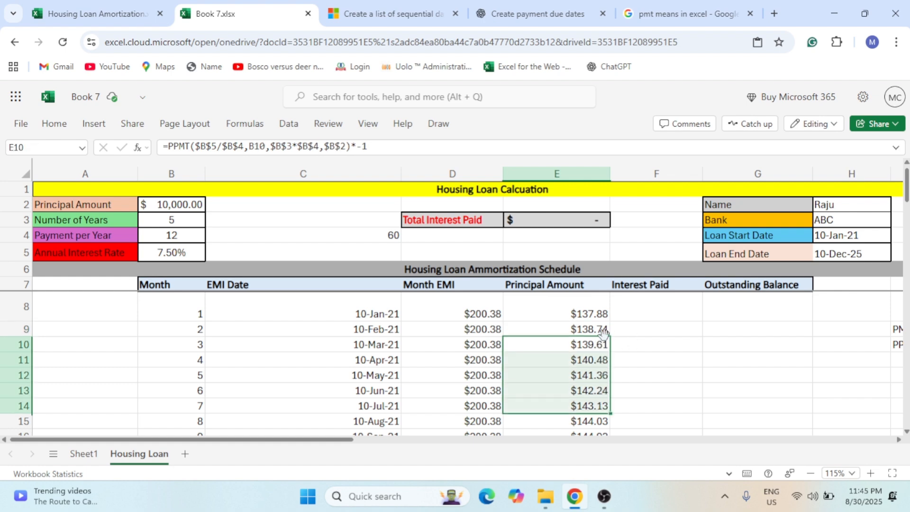
pyautogui.hotkey('ctrl', 'Down')
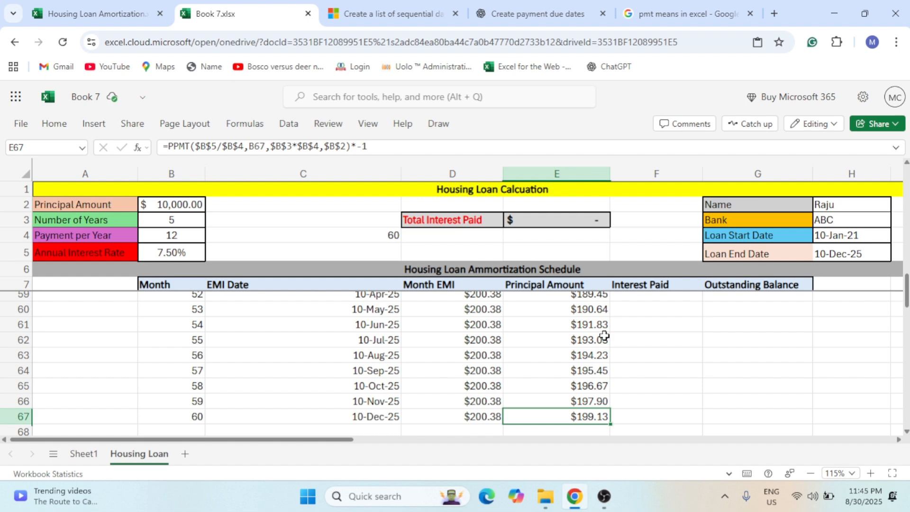
# Calculate the first month's Interest Paid in F8 as Month EMI minus Principal Amount with =D8-E8
pyautogui.click(640, 417)
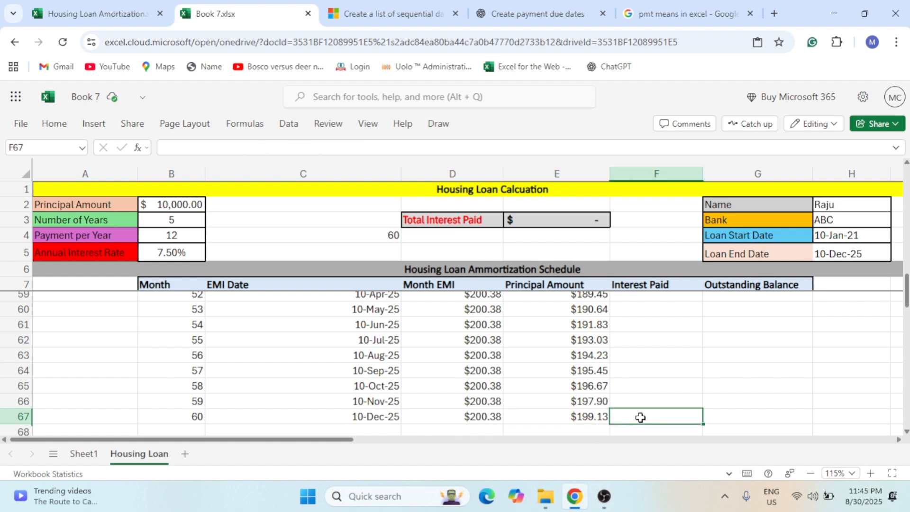
pyautogui.hotkey('ctrl', 'Up')
pyautogui.press('Down')
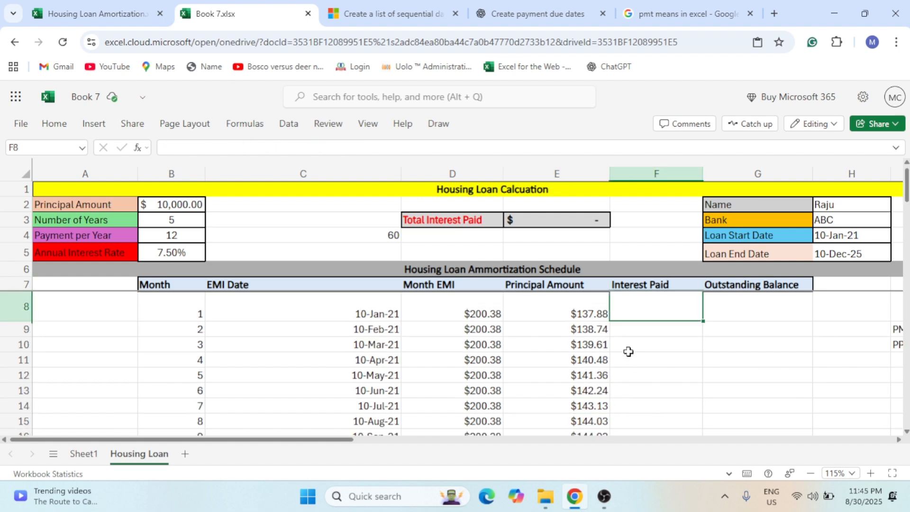
pyautogui.write('=')
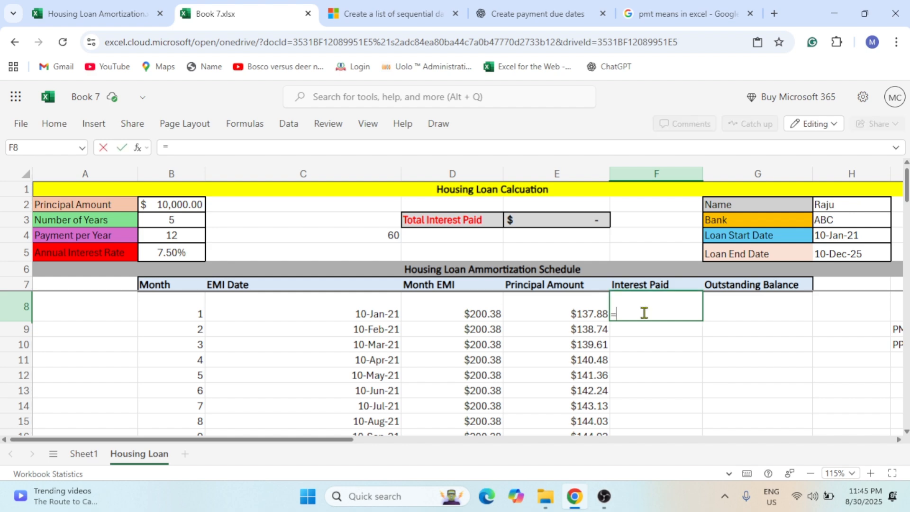
pyautogui.press('Left')
pyautogui.press('Left')
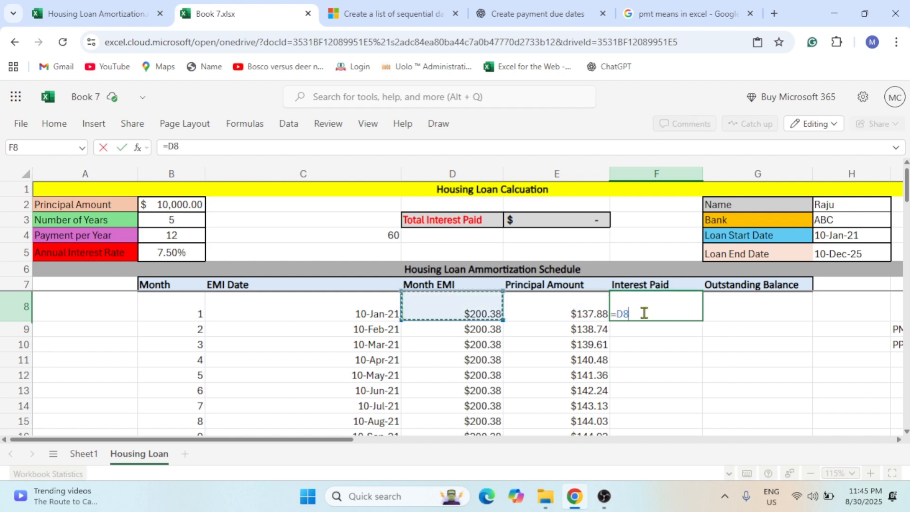
pyautogui.write('-')
pyautogui.press('Left')
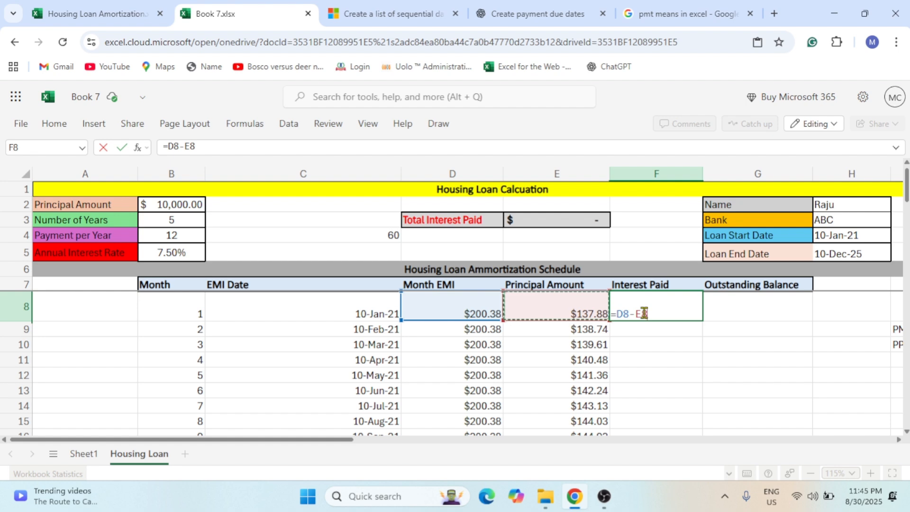
pyautogui.hotkey('ctrl', 'Return')
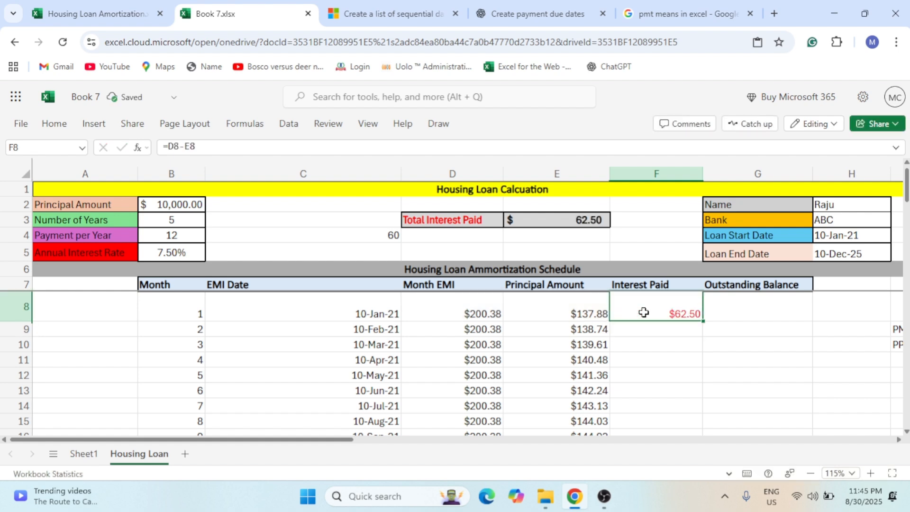
# Check the Interest Paid formula in F8 and the combined principal and interest of E8:F8 against the Month EMI
pyautogui.doubleClick(679, 309)
pyautogui.press('Escape')
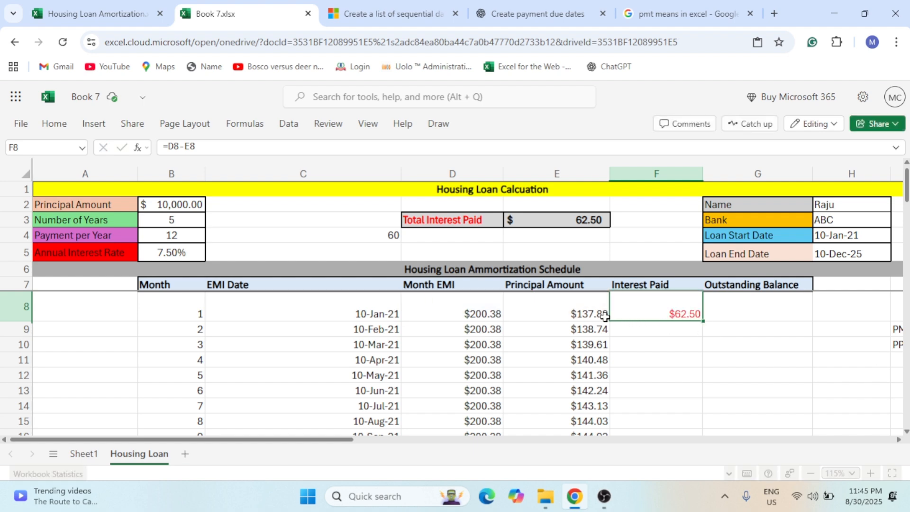
pyautogui.moveTo(605, 316); pyautogui.dragTo(648, 313)
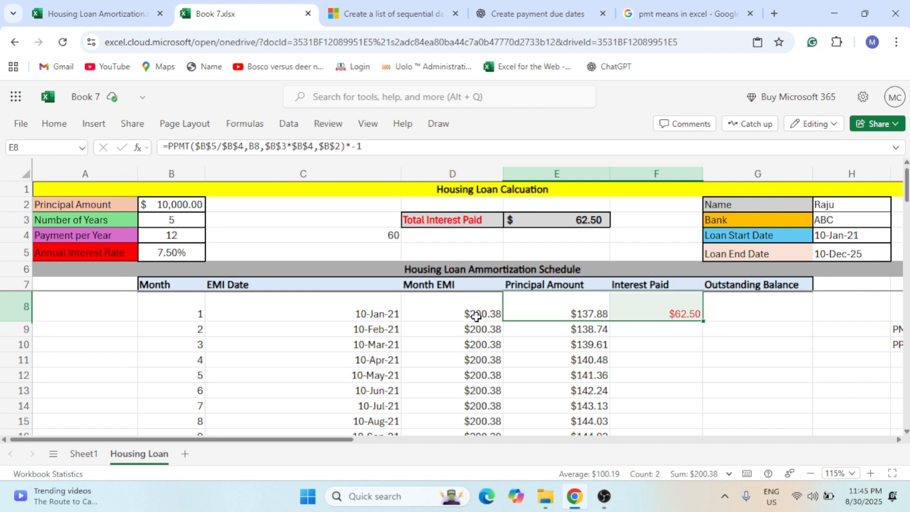
# Fill the F8 formula down the Interest Paid column through month 60 and check the filled rows
pyautogui.click(684, 305)
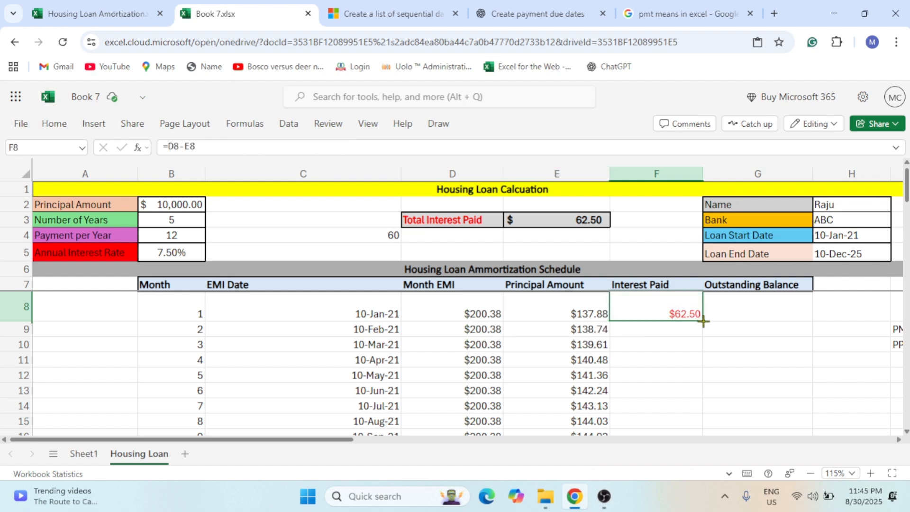
pyautogui.doubleClick(703, 322)
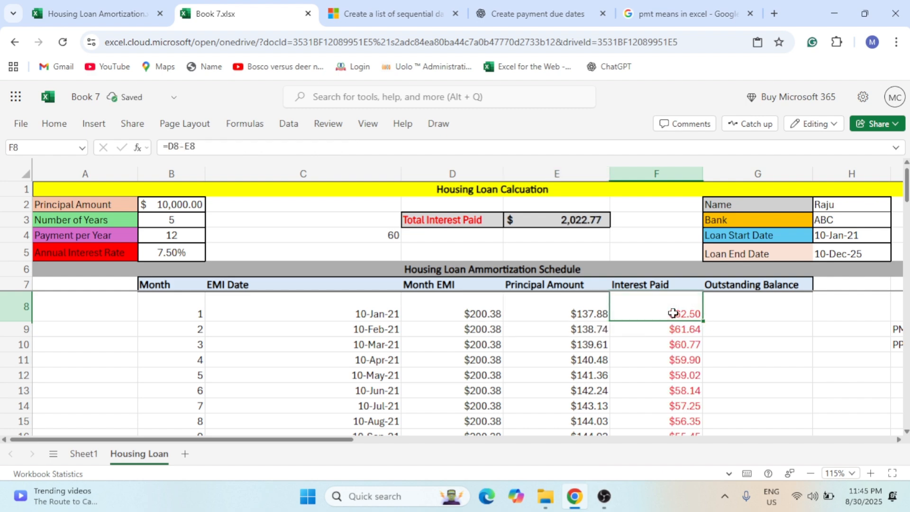
pyautogui.hotkey('ctrl', 'Down')
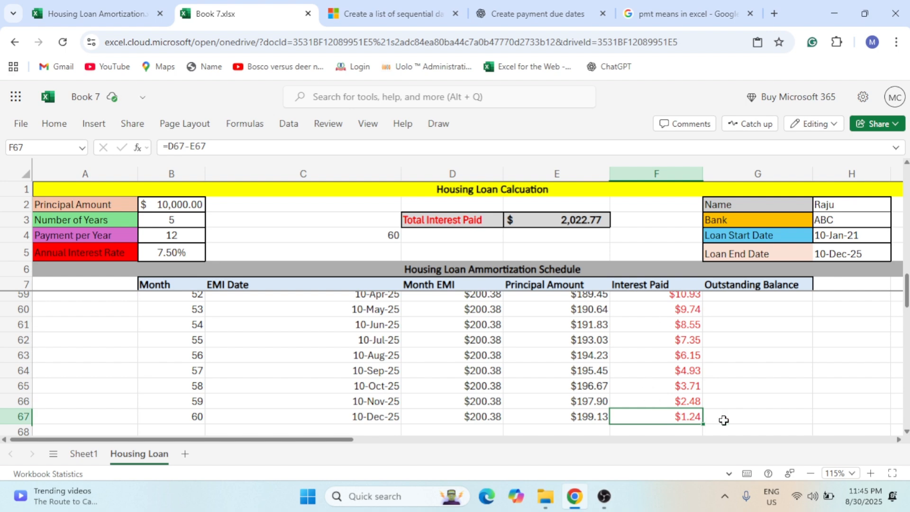
pyautogui.hotkey('ctrl', 'Up')
pyautogui.press('Down')
pyautogui.press('Down')
pyautogui.press('Right')
pyautogui.press('Right')
pyautogui.press('Right')
pyautogui.press('Right')
pyautogui.press('Right')
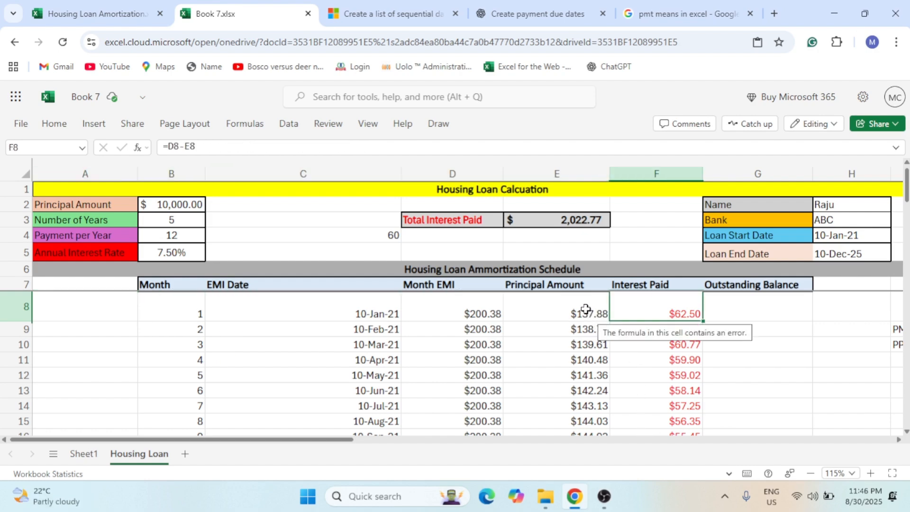
# Calculate the first month's Outstanding Balance in G8 as the loan principal minus the Principal Amount with =B2-E8
pyautogui.click(738, 301)
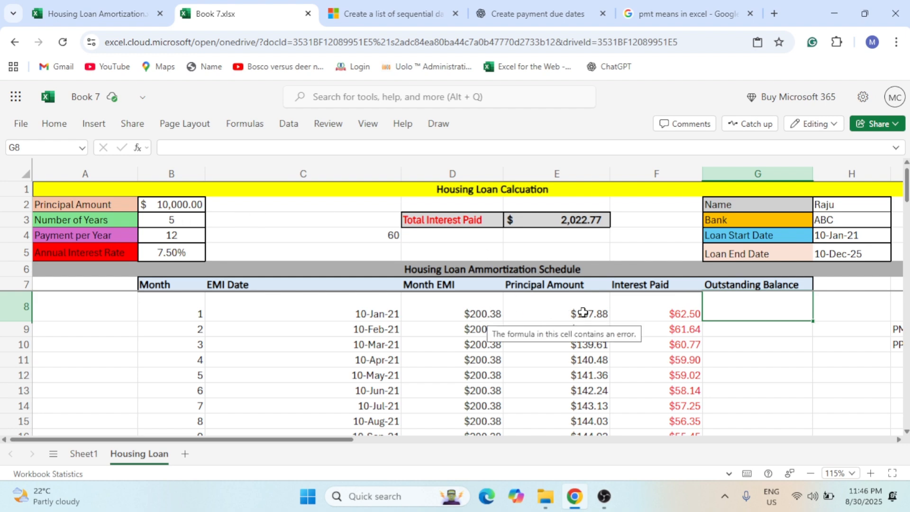
pyautogui.click(599, 306)
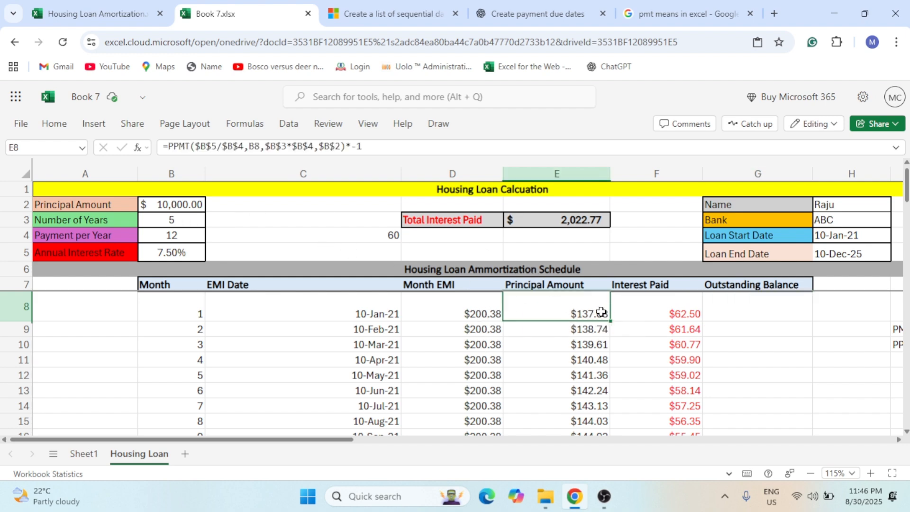
pyautogui.click(739, 309)
pyautogui.write('=')
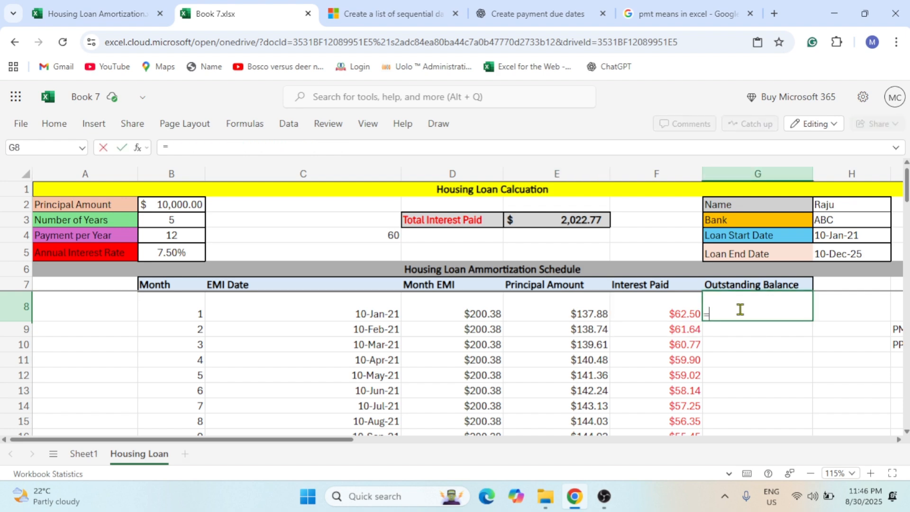
pyautogui.click(190, 207)
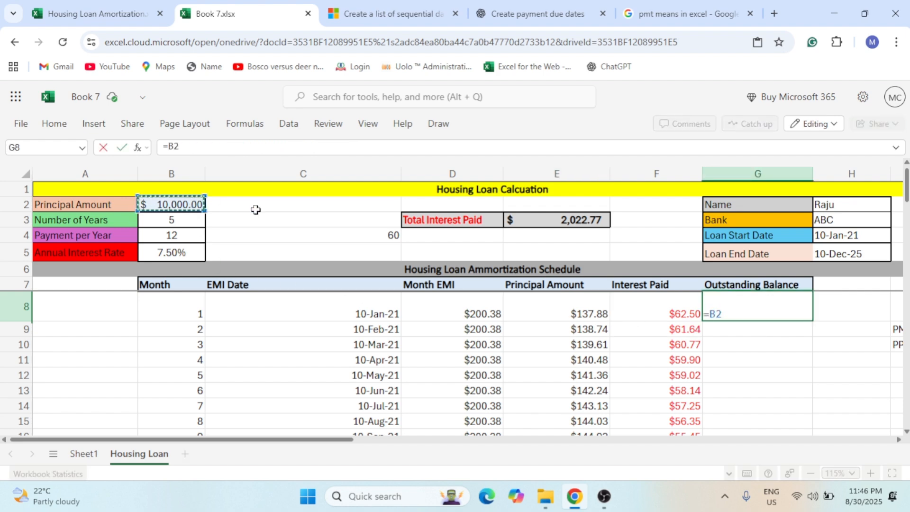
pyautogui.write('-')
pyautogui.press('Left')
pyautogui.press('Left')
pyautogui.press('Return')
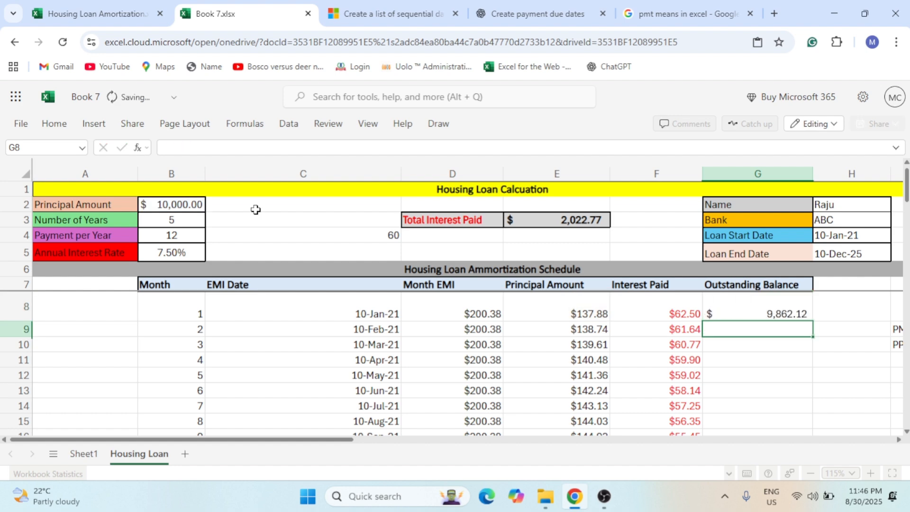
# Try to fill the G8 balance formula down to G9 and undo the fill
pyautogui.press('Up')
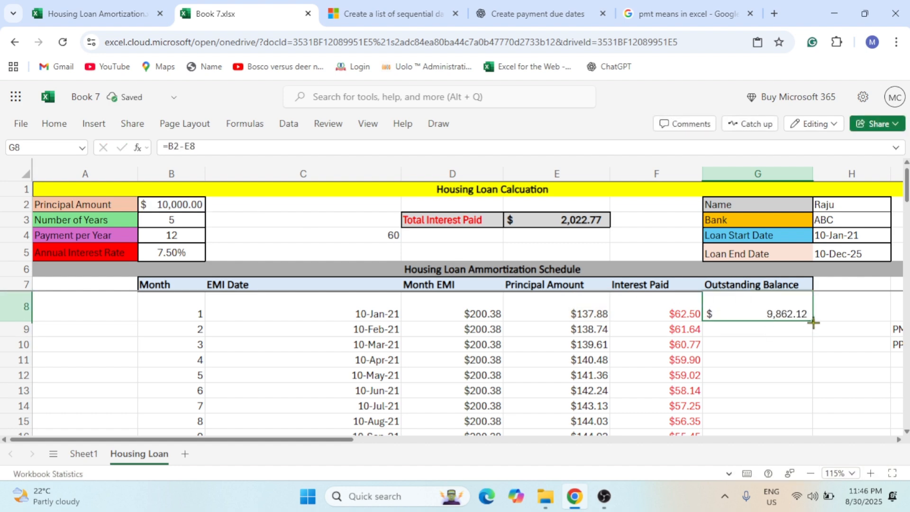
pyautogui.moveTo(813, 323); pyautogui.dragTo(812, 333)
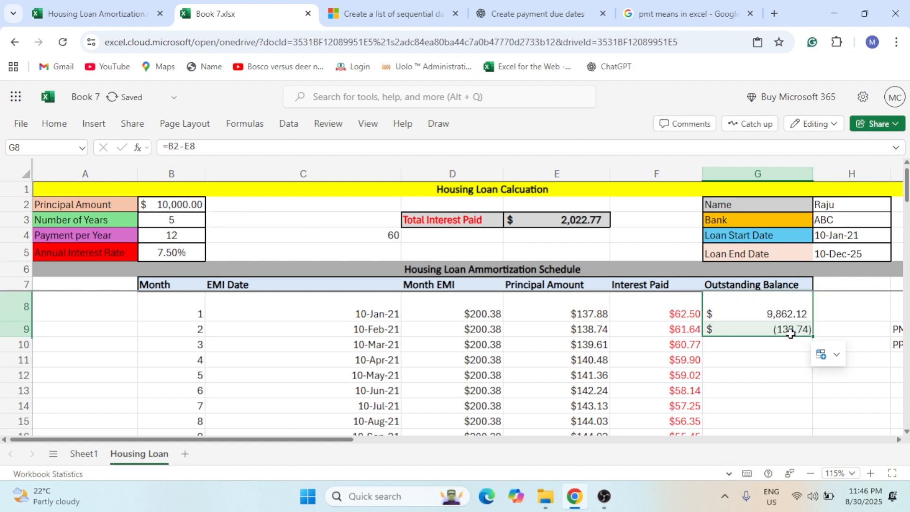
pyautogui.hotkey('ctrl', 'z')
# Review the principal amounts in E8:E9 and the loan principal in B2, and re-enter =B2-E8 in G8
pyautogui.click(767, 328)
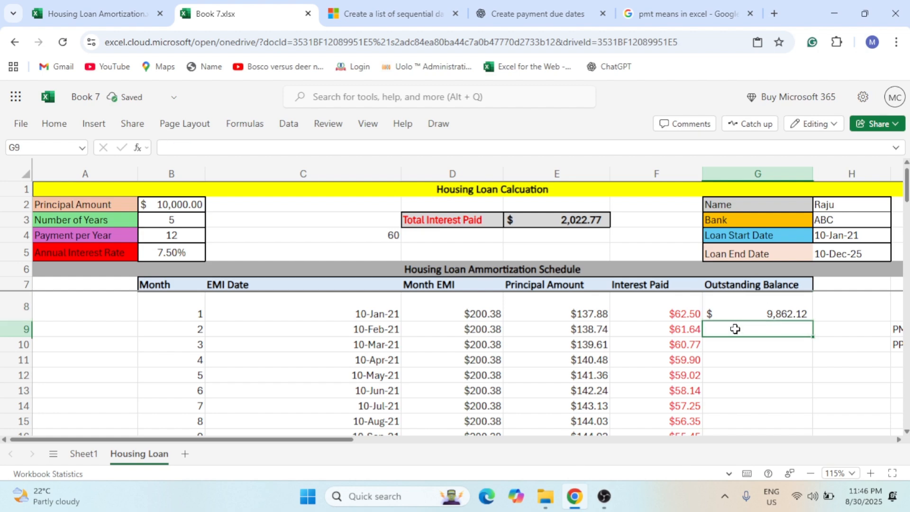
pyautogui.moveTo(604, 317); pyautogui.dragTo(587, 328)
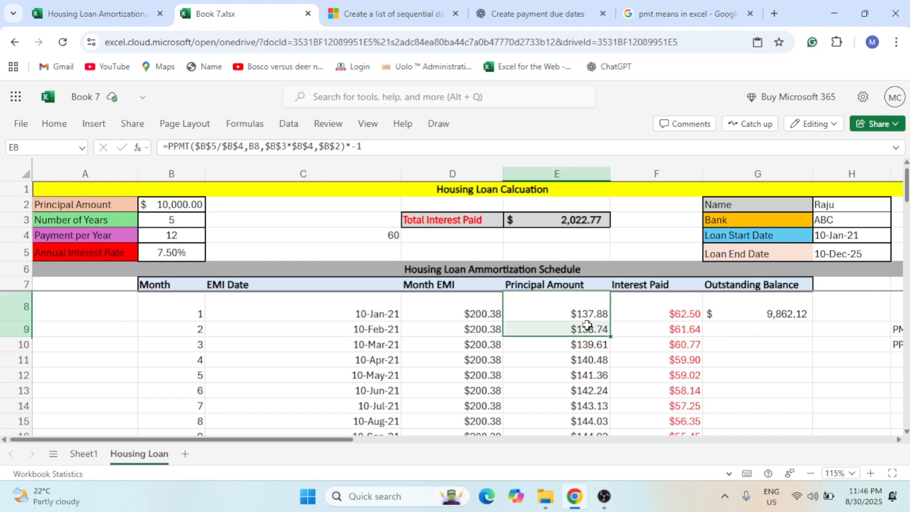
pyautogui.click(182, 205)
pyautogui.click(763, 310)
pyautogui.write('=B2-E8')
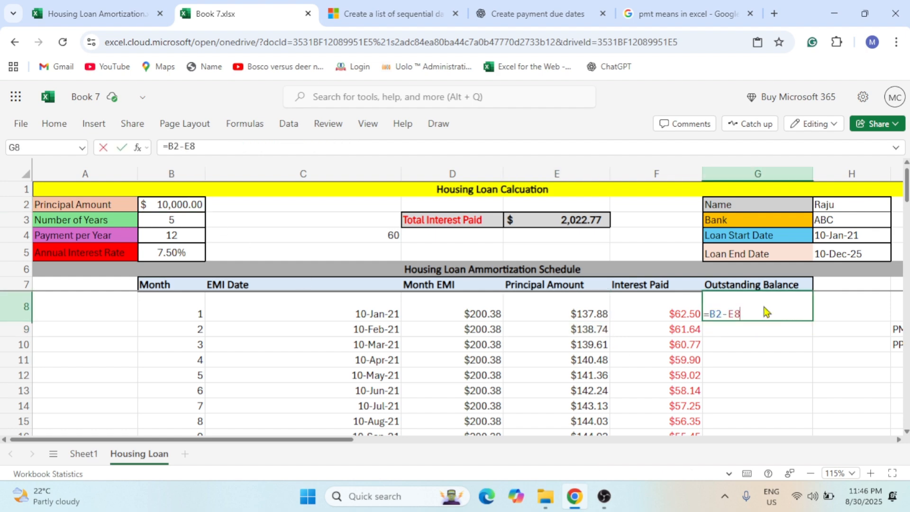
pyautogui.press('Return')
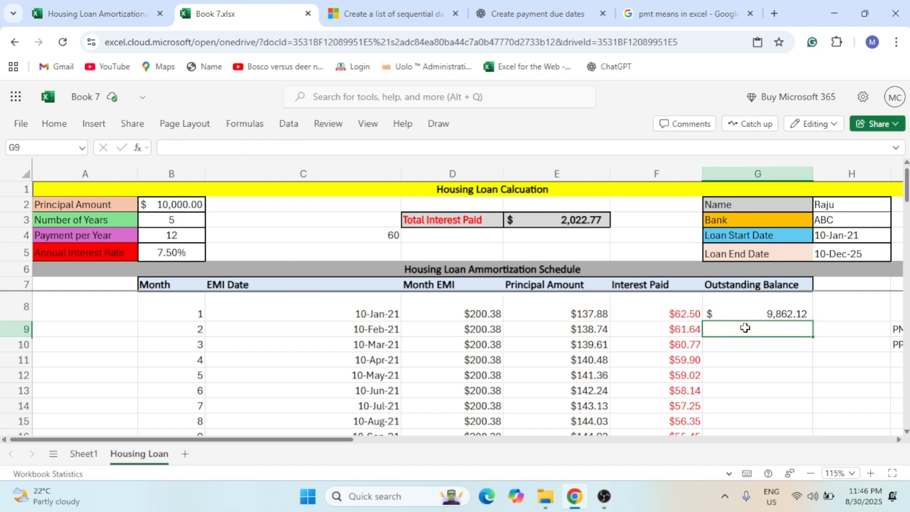
# Copy the balance formula from G8 into G9 to inspect its references, and clear G8:G9
pyautogui.hotkey('ctrl', 'd')
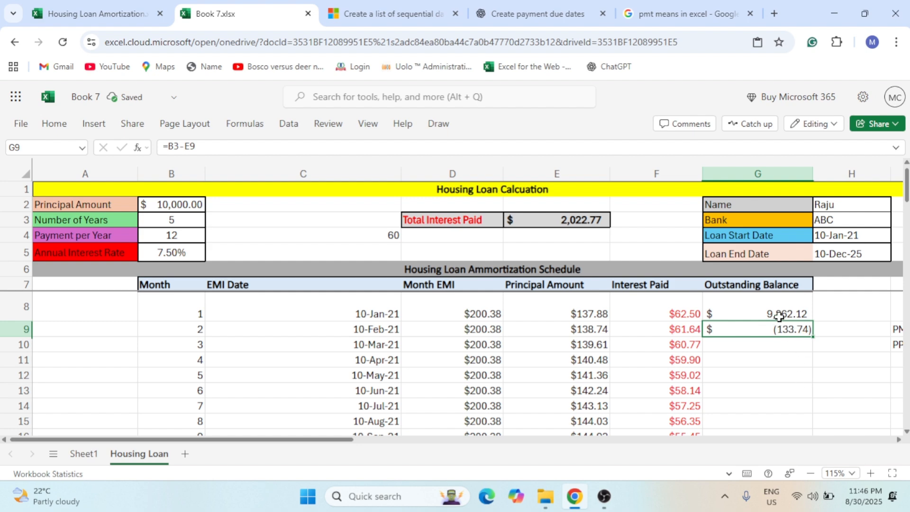
pyautogui.doubleClick(777, 327)
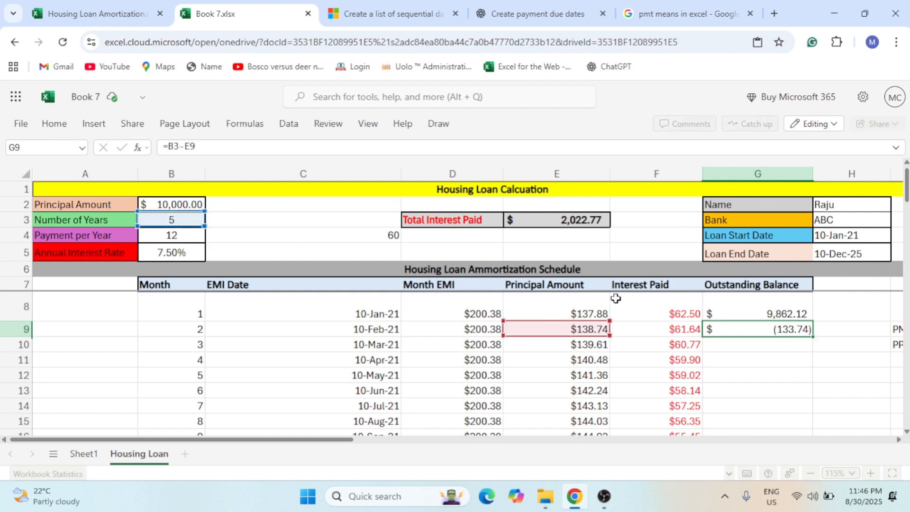
pyautogui.press('Escape')
pyautogui.moveTo(758, 311); pyautogui.dragTo(759, 323)
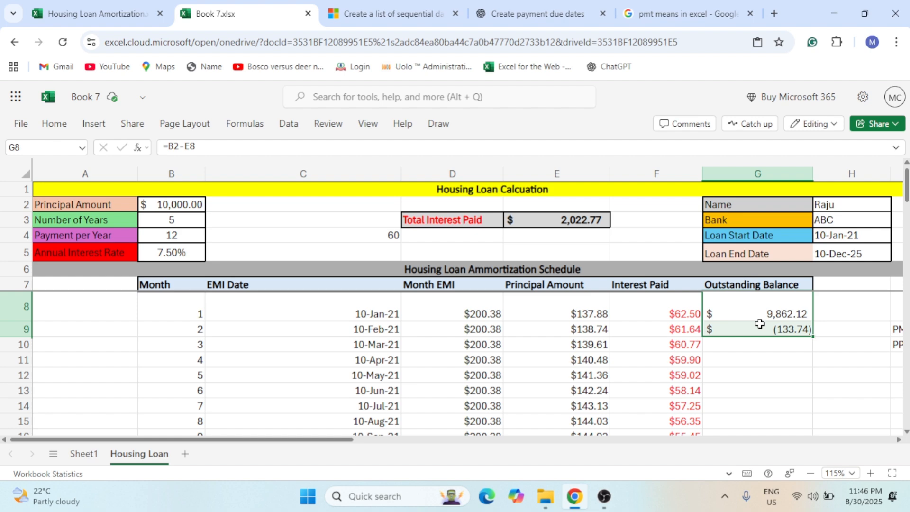
pyautogui.press('Delete')
# Calculate the Outstanding Balance in G8 as the loan principal minus the cumulative principal paid with =B2-SUM($E$8:E8)
pyautogui.click(760, 321)
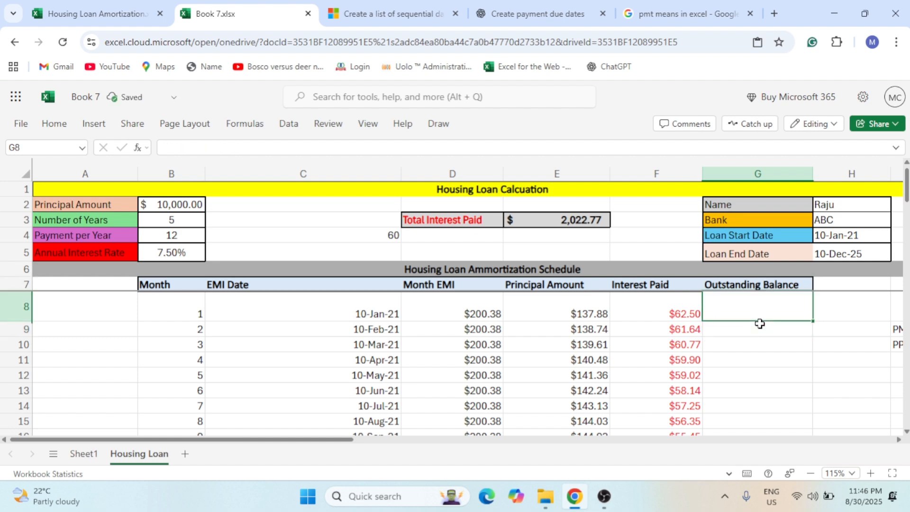
pyautogui.write('=')
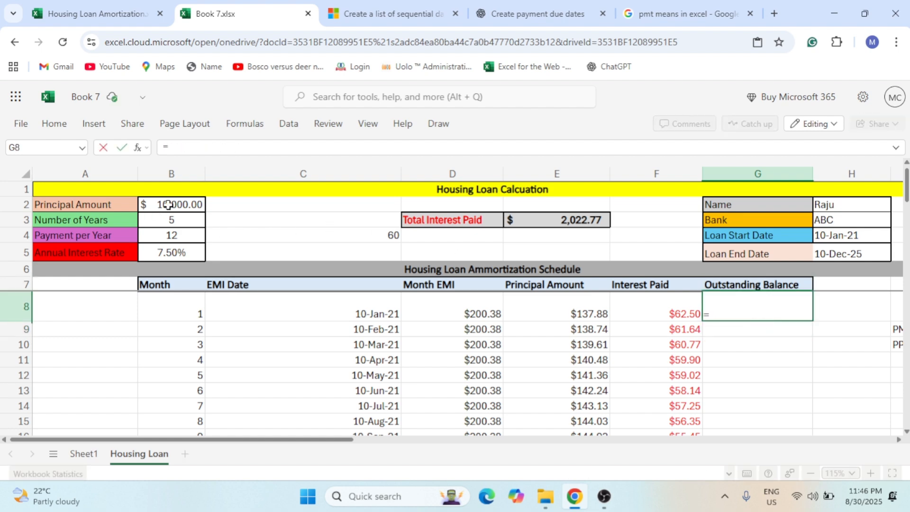
pyautogui.click(167, 204)
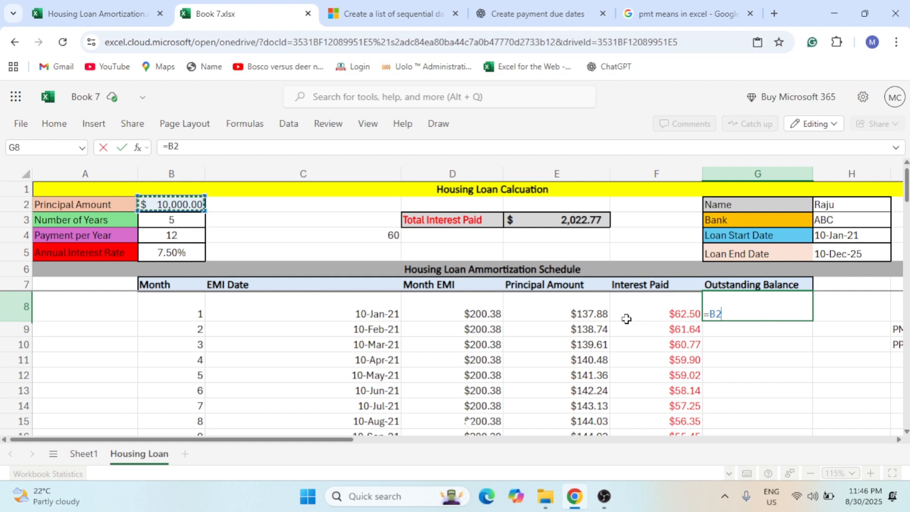
pyautogui.write('-s')
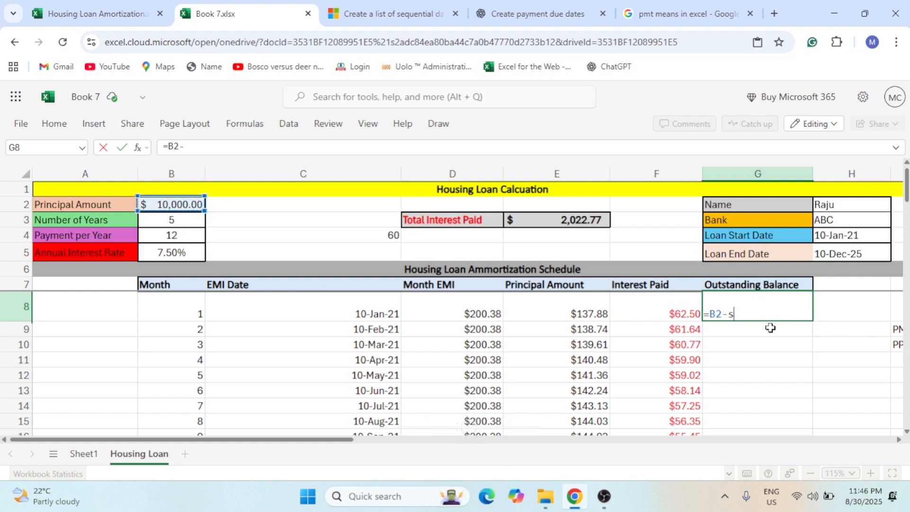
pyautogui.write('um(')
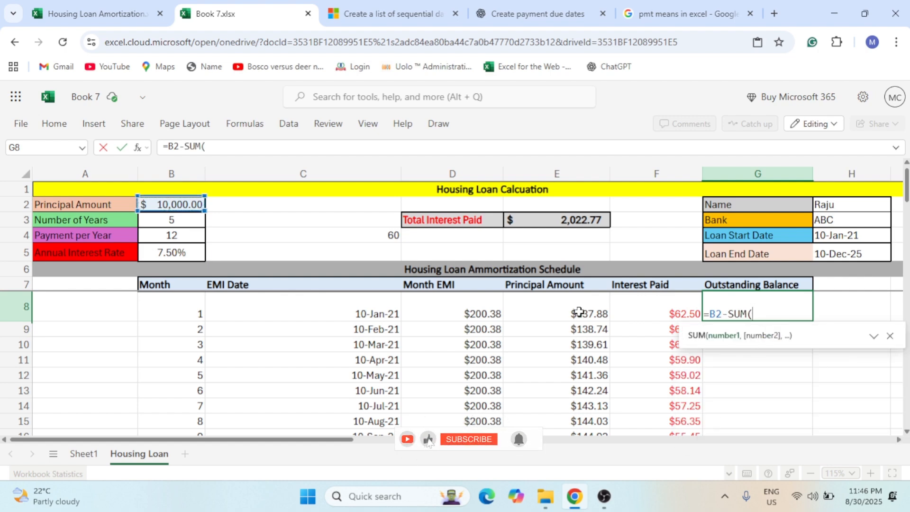
pyautogui.click(579, 311)
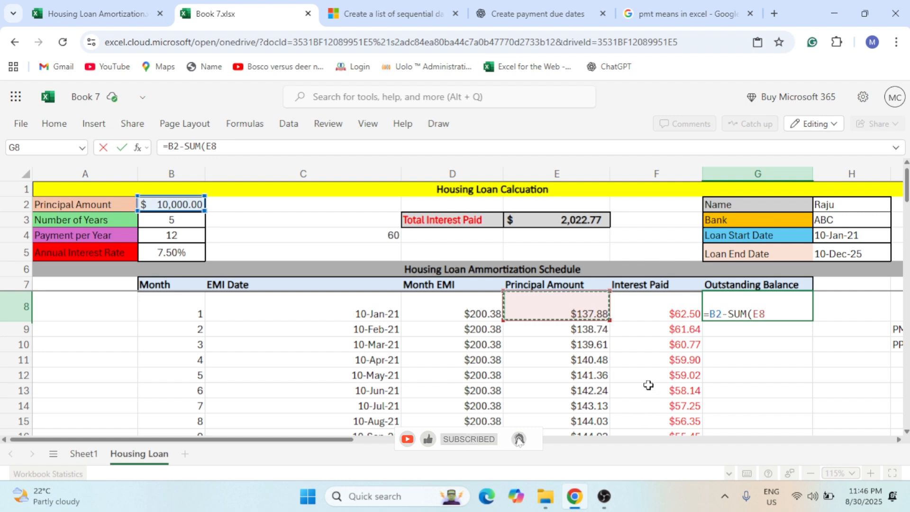
pyautogui.press('F4')
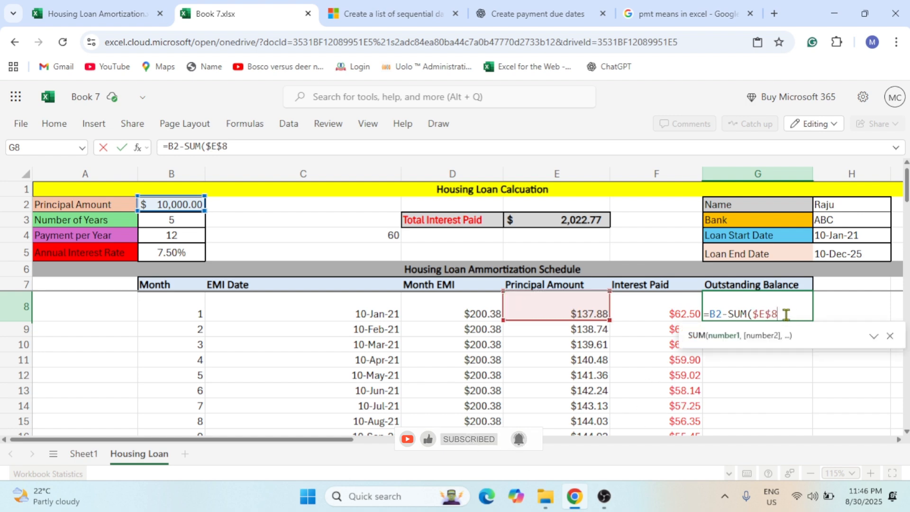
pyautogui.write(':')
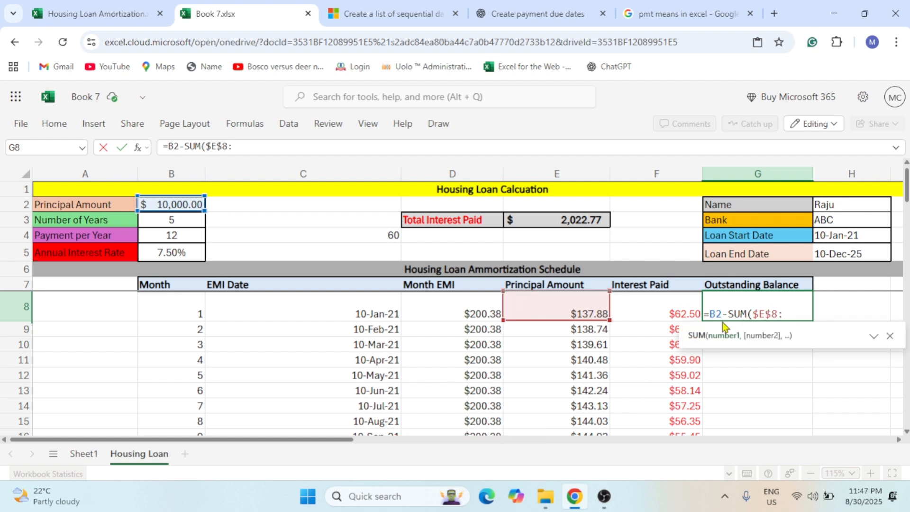
pyautogui.click(580, 308)
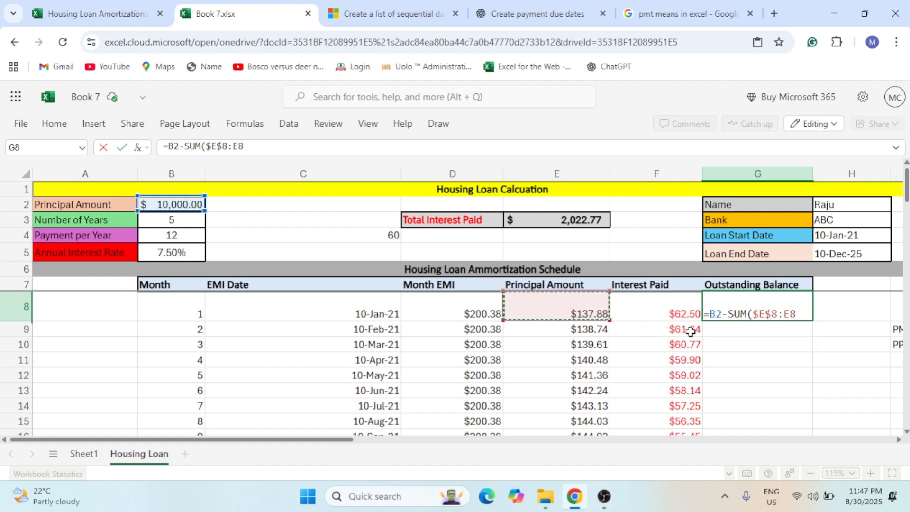
pyautogui.write(')')
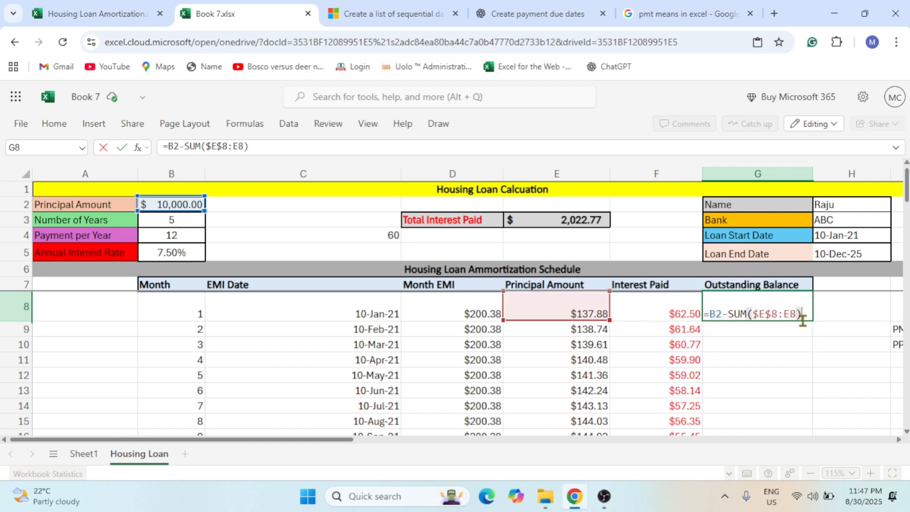
pyautogui.press('Return')
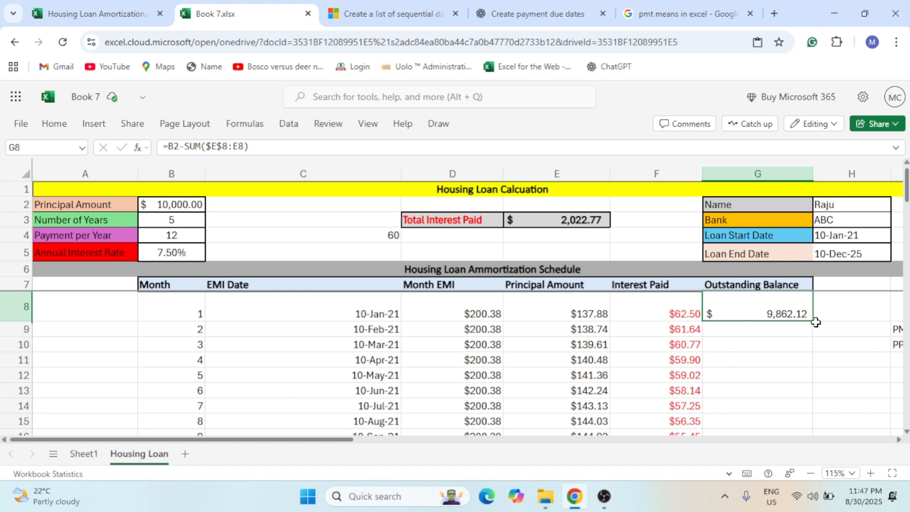
# Fill the cumulative balance formula from G8 down to G9 and inspect the references in G9
pyautogui.moveTo(813, 323); pyautogui.dragTo(812, 335)
pyautogui.click(789, 327)
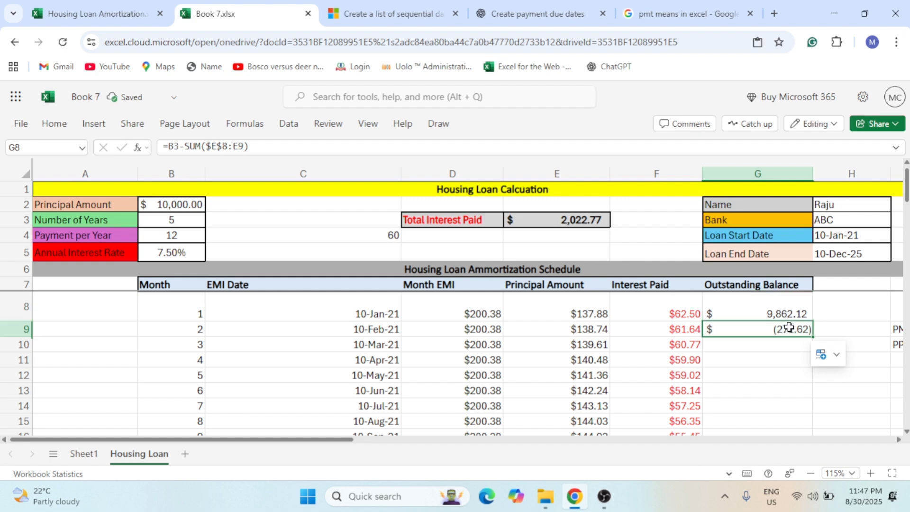
pyautogui.doubleClick(788, 327)
# Make the loan principal reference in G8 absolute with =$B$2-SUM($E$8:E8), and fill the corrected formula down to G9
pyautogui.click(774, 311)
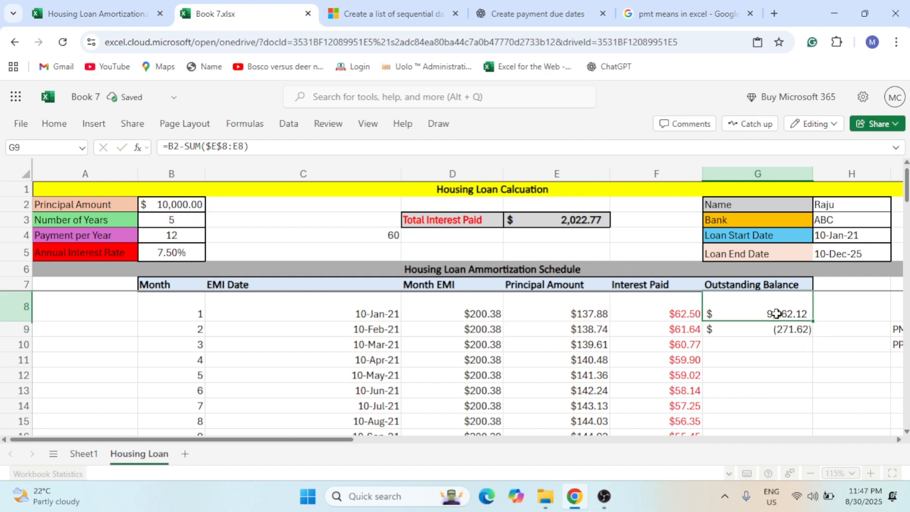
pyautogui.doubleClick(774, 311)
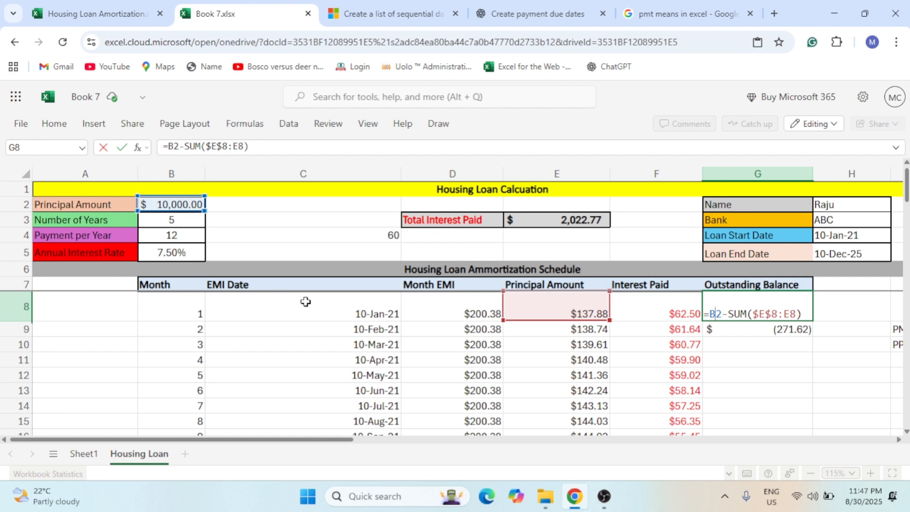
pyautogui.press('F4')
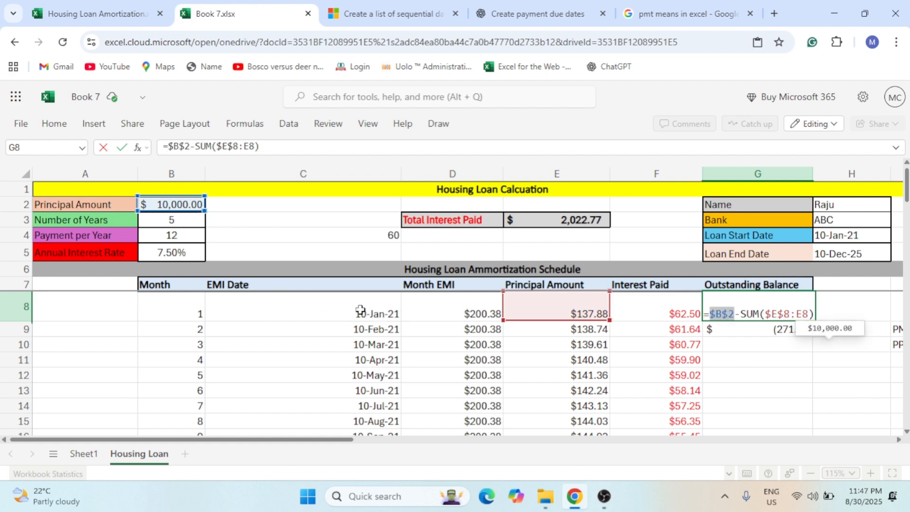
pyautogui.press('Return')
pyautogui.hotkey('ctrl', 'd')
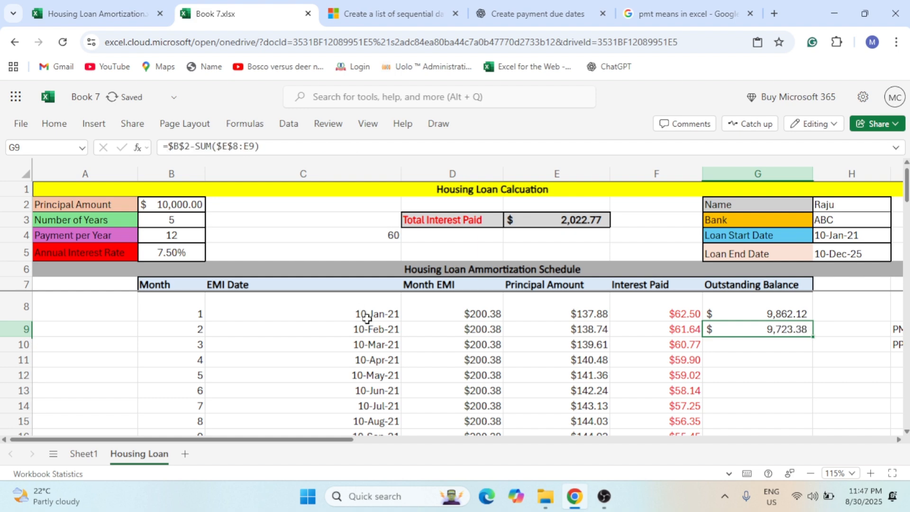
# Check the references in G9 and fill the balance formula down the Outstanding Balance column to row 67
pyautogui.doubleClick(800, 331)
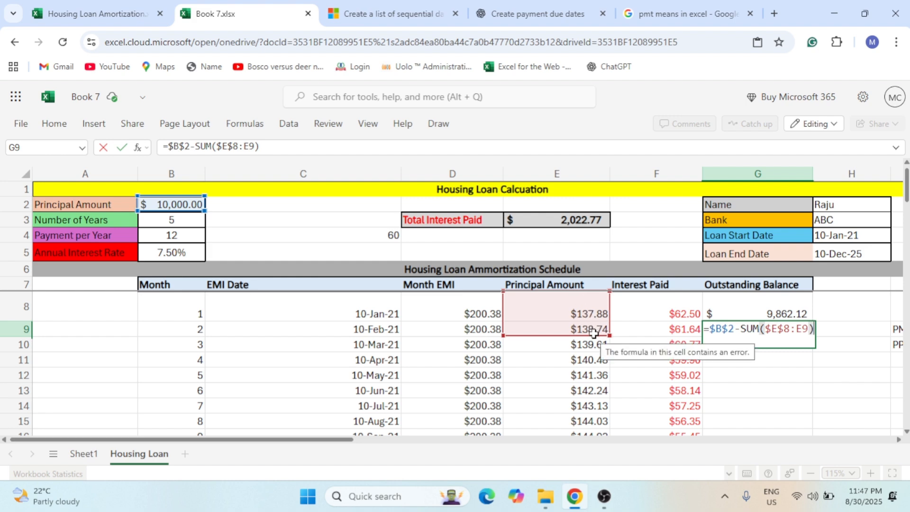
pyautogui.press('Escape')
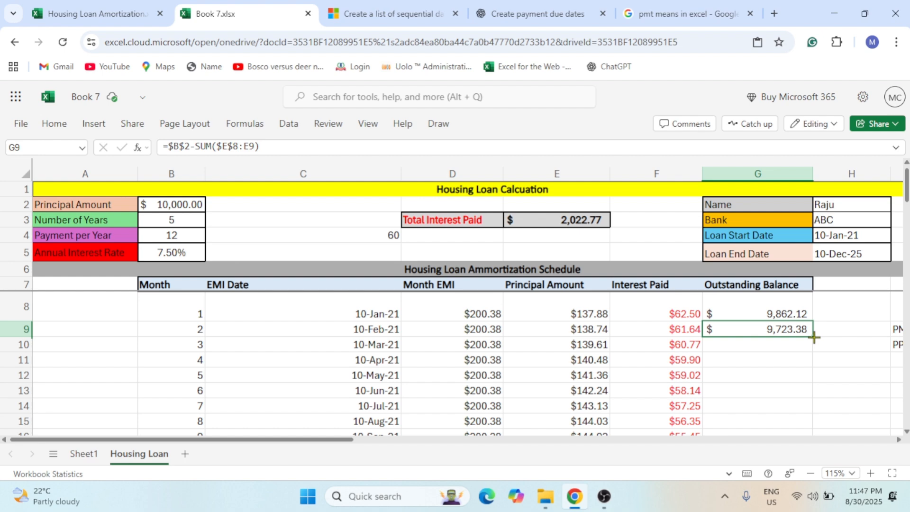
pyautogui.doubleClick(814, 337)
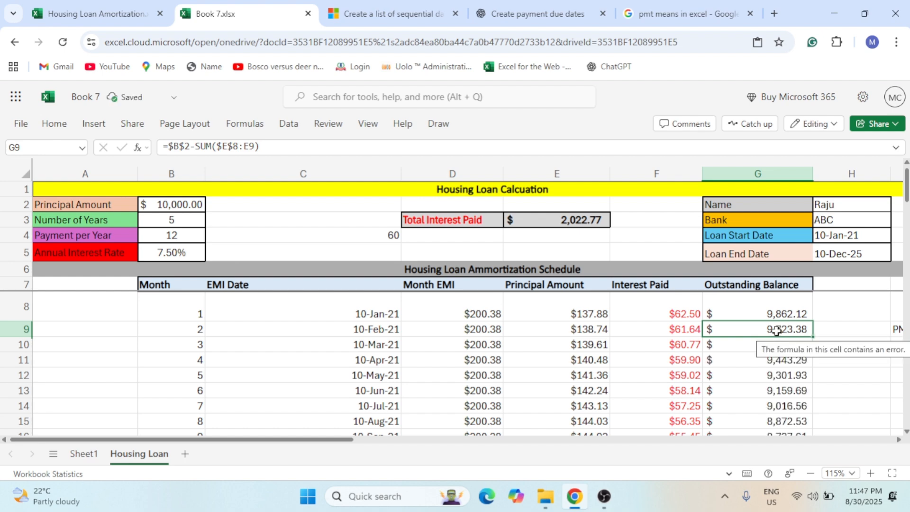
# Inspect the final Outstanding Balance formula in G67 and the principal range in column E that it sums
pyautogui.hotkey('ctrl', 'Down')
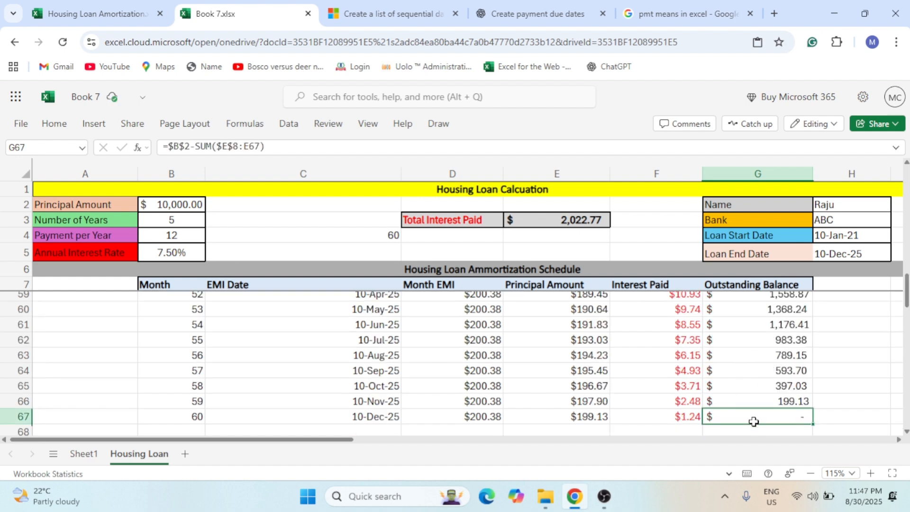
pyautogui.doubleClick(753, 417)
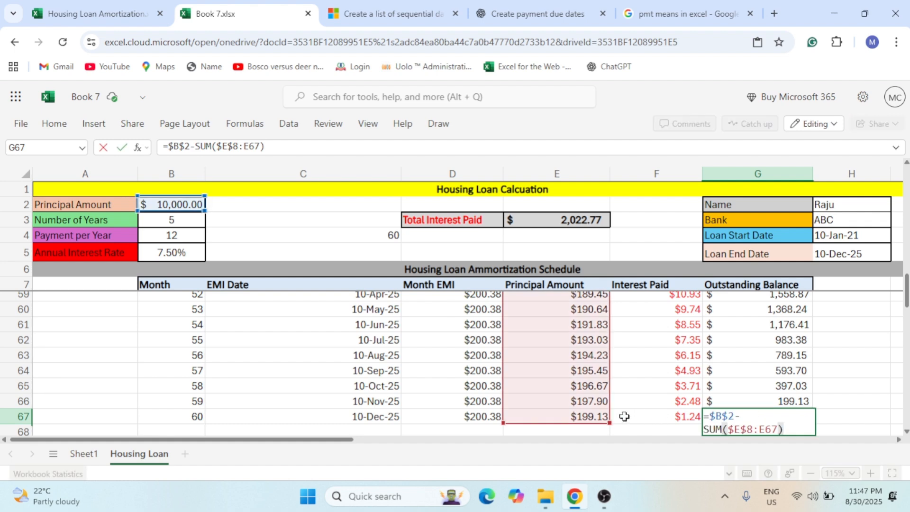
pyautogui.scroll(3, 603, 416)
pyautogui.scroll(14, 603, 416)
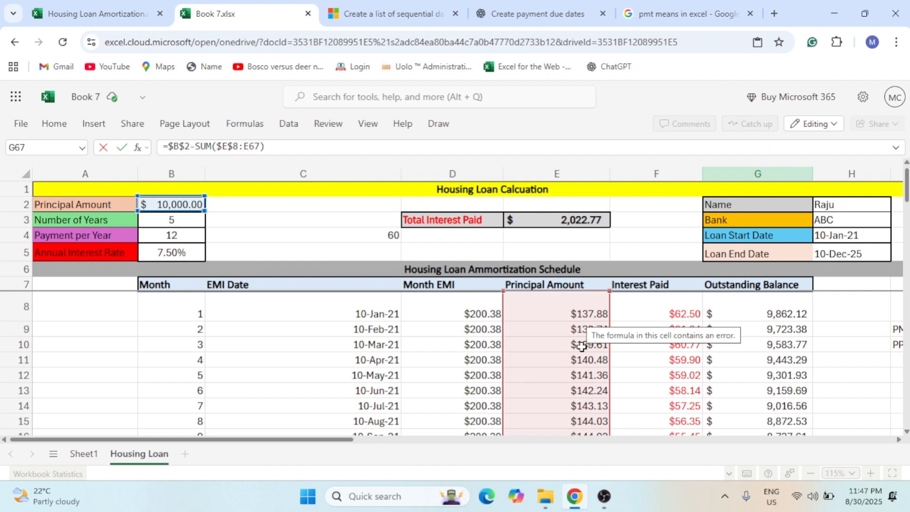
pyautogui.scroll(-19, 579, 317)
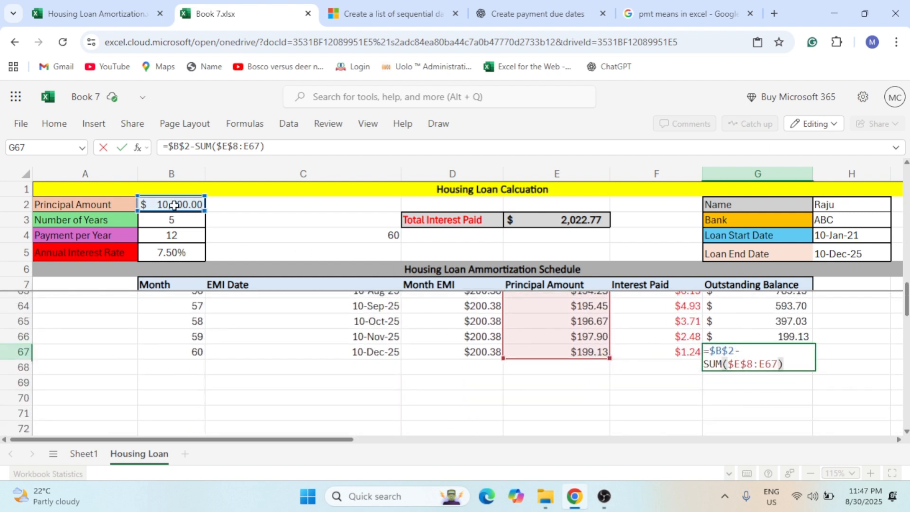
pyautogui.press('Escape')
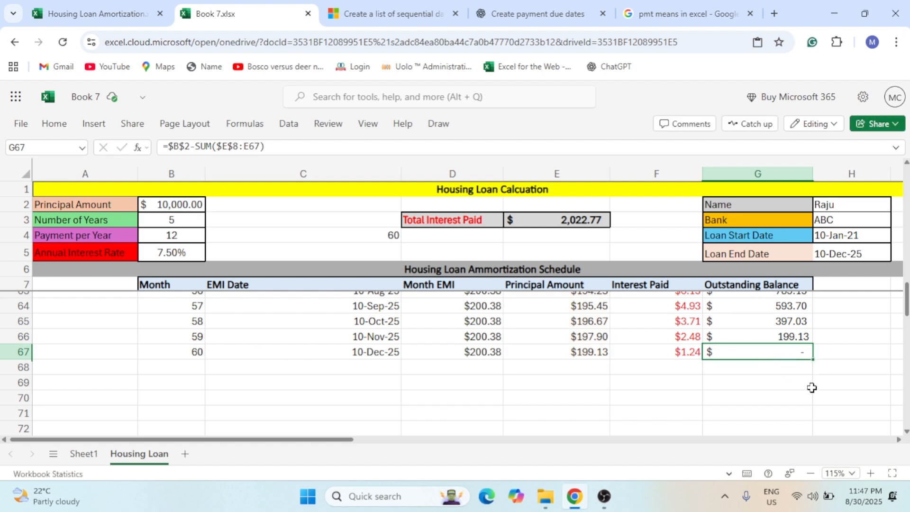
# Set the Annual Interest Rate in B5 to 6.5%
pyautogui.scroll(19, 811, 388)
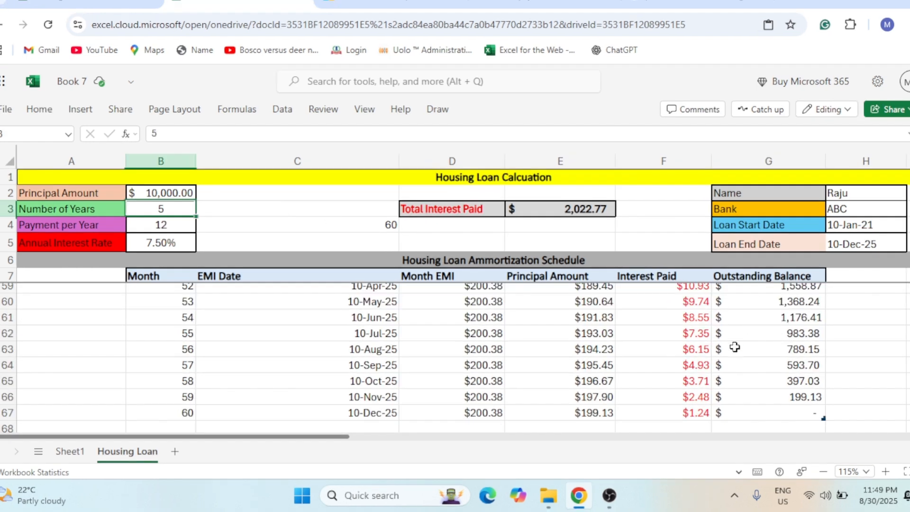
pyautogui.scroll(17, 735, 347)
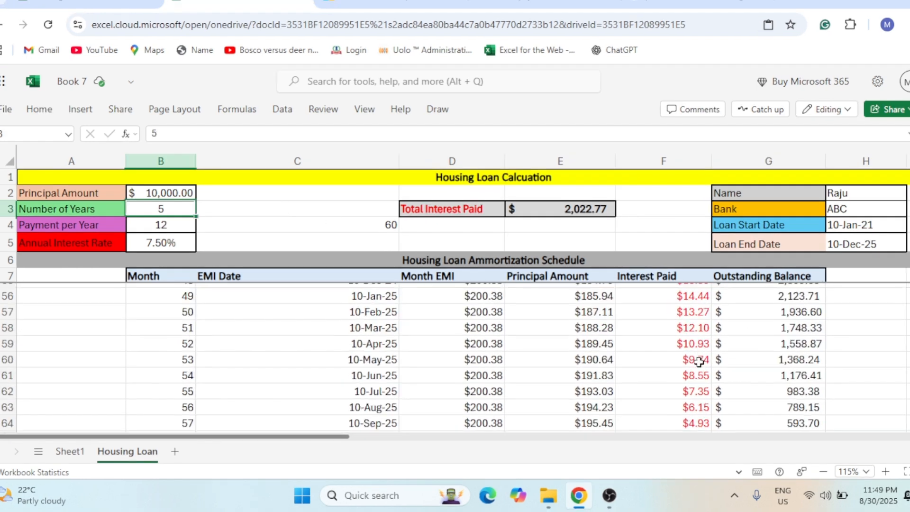
pyautogui.doubleClick(190, 236)
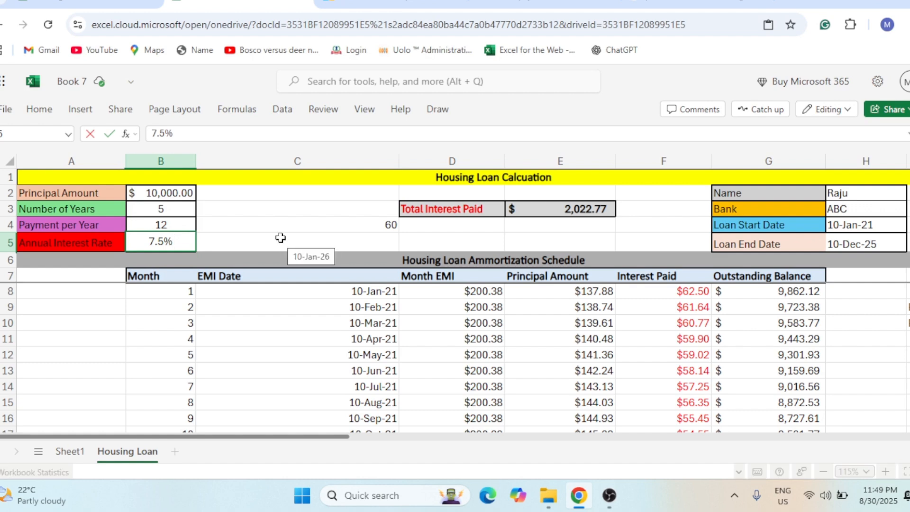
pyautogui.press('Left')
pyautogui.press('Left')
pyautogui.press('BackSpace')
pyautogui.press('BackSpace')
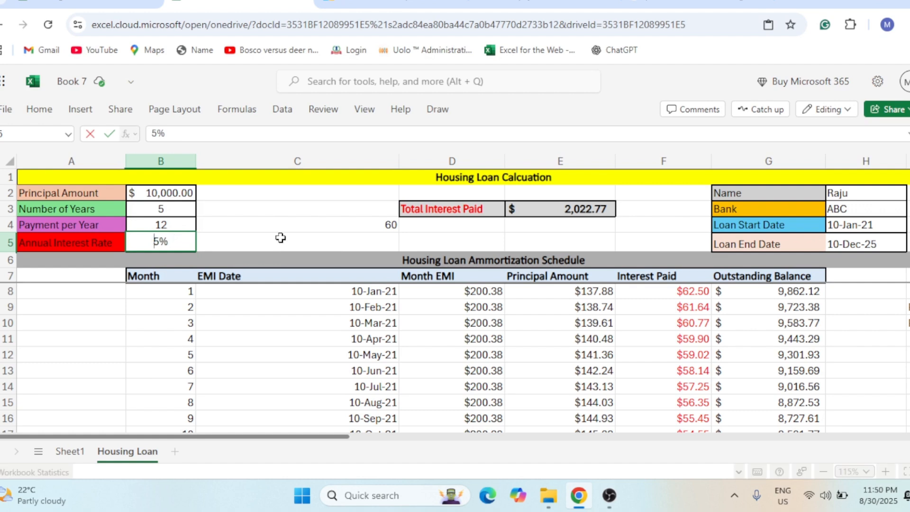
pyautogui.write('6.5')
pyautogui.press('BackSpace')
pyautogui.press('Return')
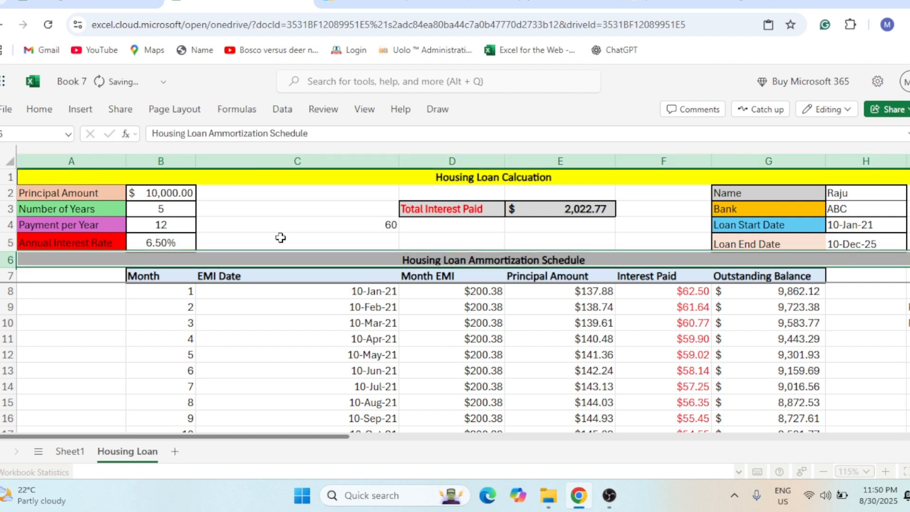
# Go to the first Month EMI in D8 to check the recalculated payment
pyautogui.press('Down')
pyautogui.press('Down')
pyautogui.press('Right')
pyautogui.press('Right')
pyautogui.press('Right')
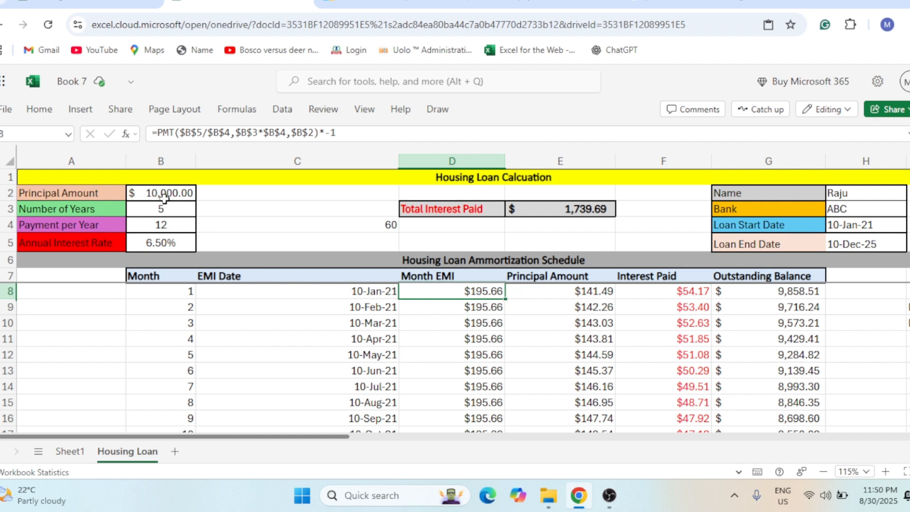
# Set the loan's Principal Amount in B2 to 20000, and check the first month's EMI and principal in D8 and E8
pyautogui.click(163, 198)
pyautogui.write('20000')
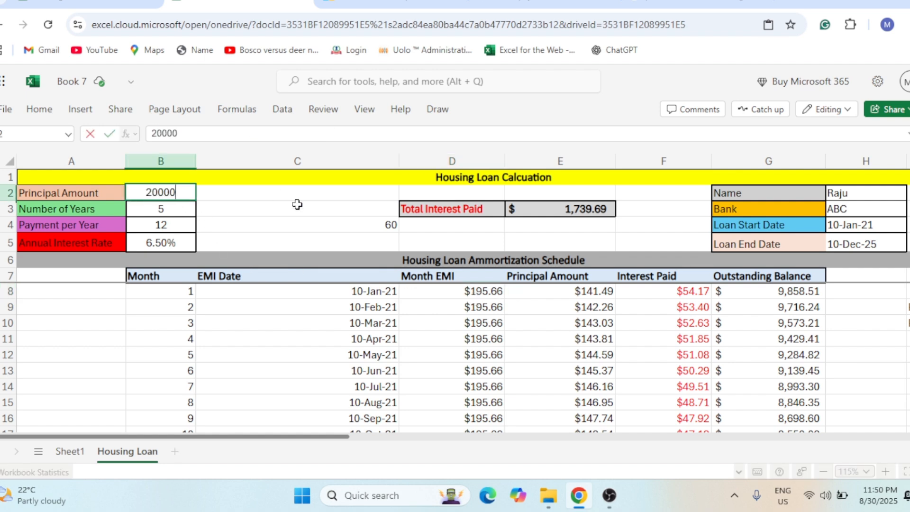
pyautogui.press('Return')
pyautogui.click(492, 291)
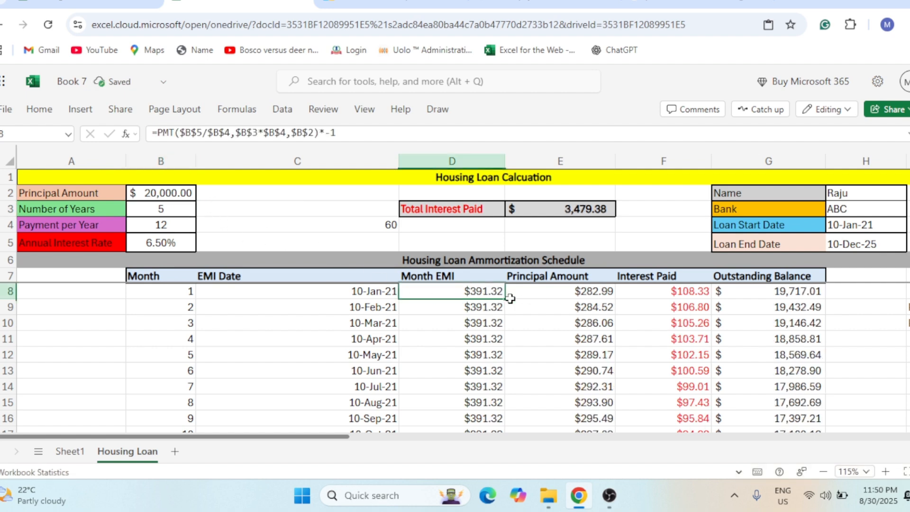
pyautogui.click(572, 293)
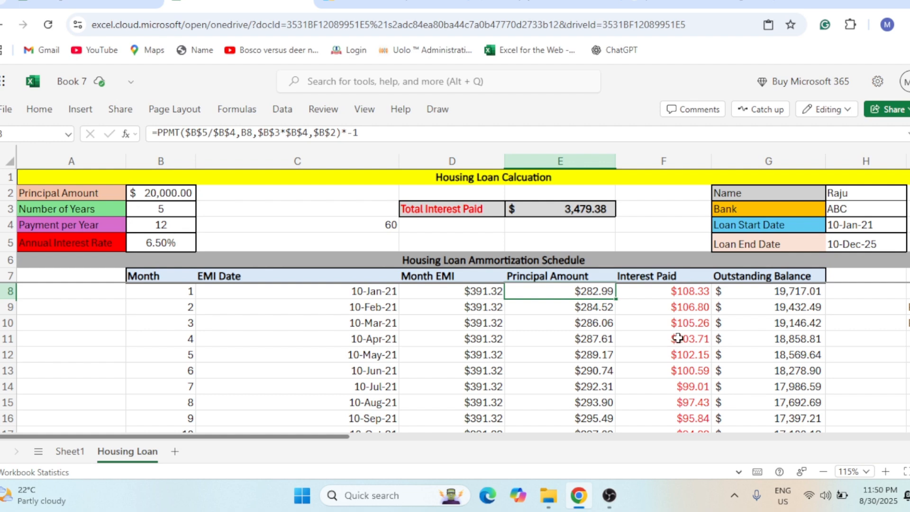
# Inspect the Total Interest Paid formula in E3 and re-enter it as =SUM(F:F) to total the Interest Paid column
pyautogui.click(447, 212)
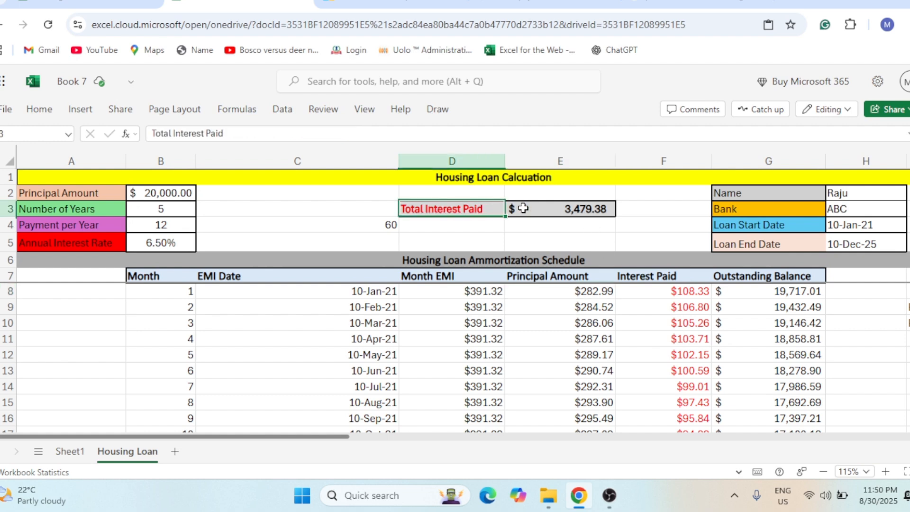
pyautogui.doubleClick(545, 208)
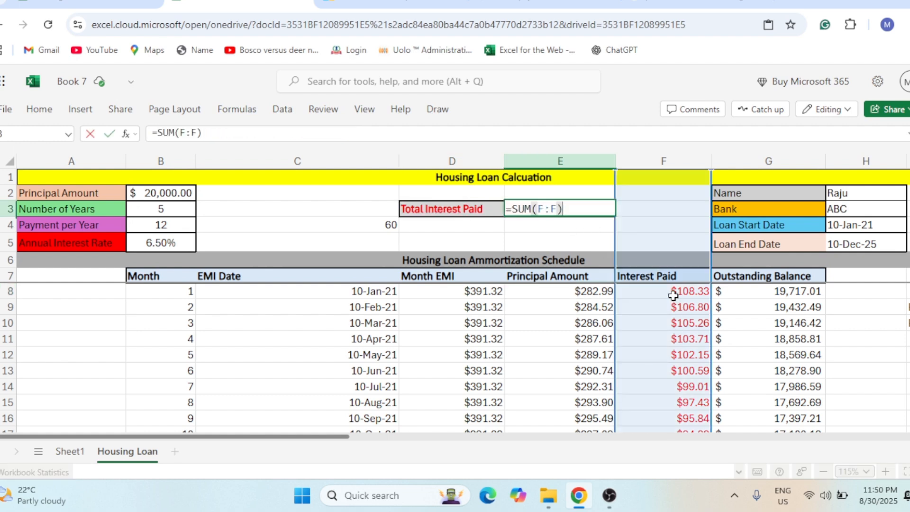
pyautogui.press('Escape')
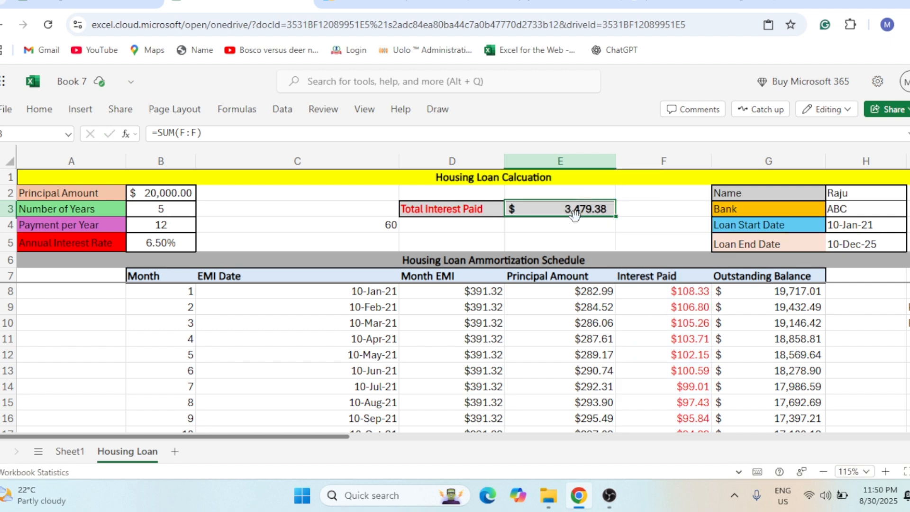
pyautogui.write('=sum')
pyautogui.press('Tab')
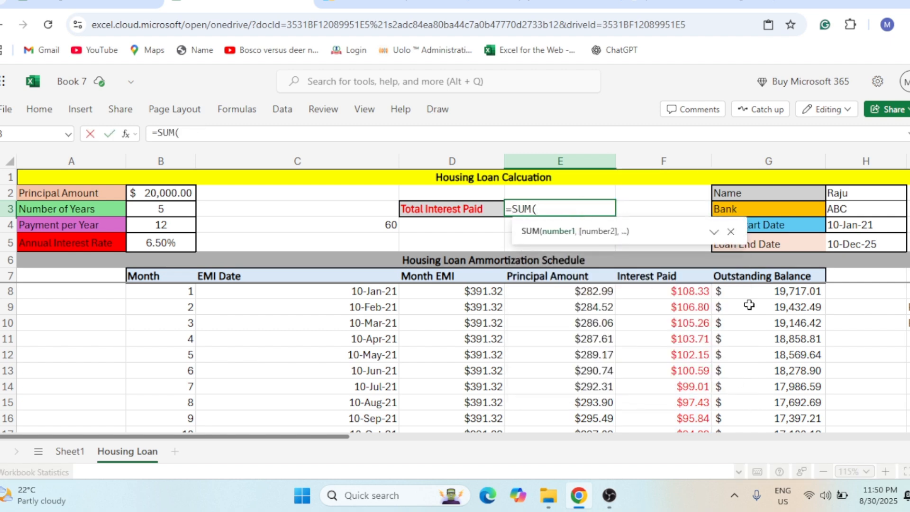
pyautogui.click(649, 156)
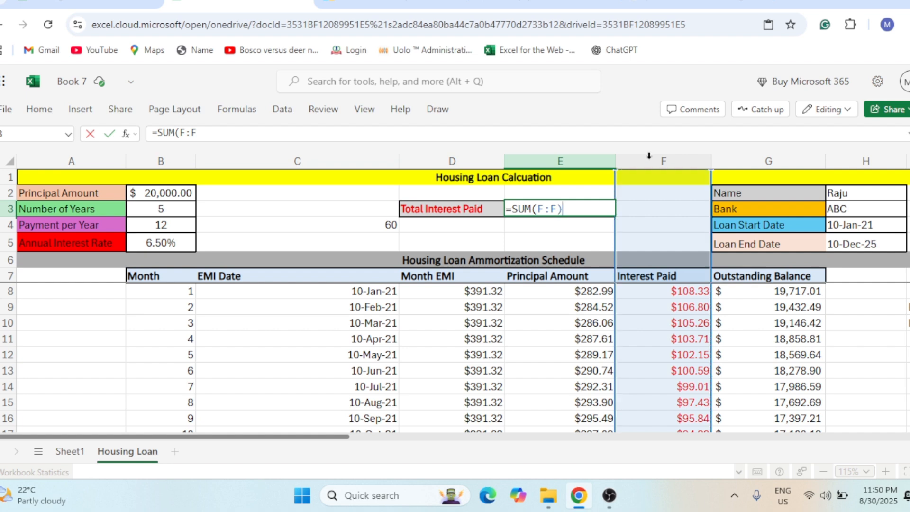
pyautogui.write(')')
pyautogui.press('Return')
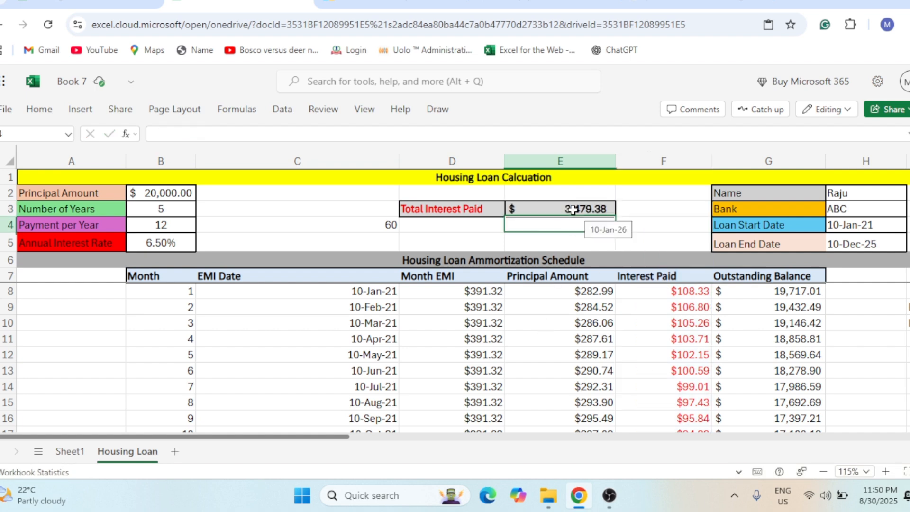
# Add the label Overall Paid in D4, below Total Interest Paid
pyautogui.click(472, 227)
pyautogui.write('V')
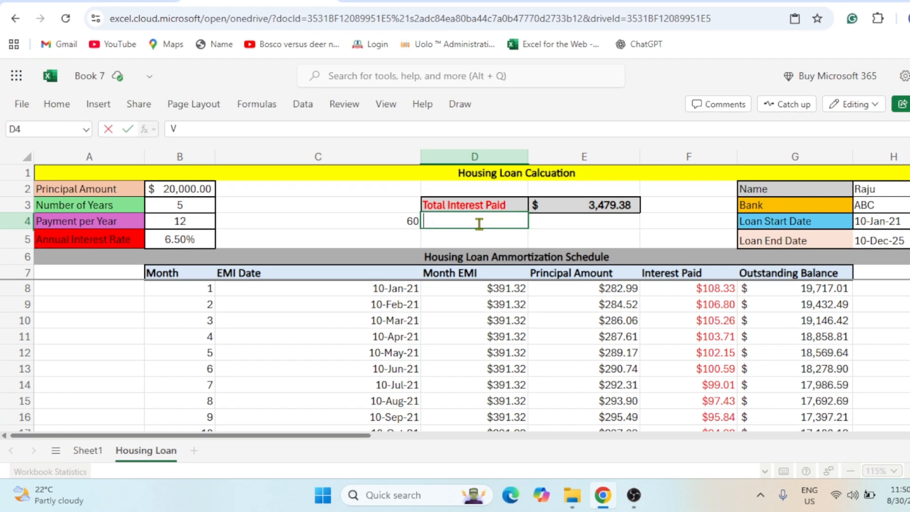
pyautogui.write('ooV')
pyautogui.press('BackSpace')
pyautogui.press('BackSpace')
pyautogui.press('BackSpace')
pyautogui.write('verall Paid')
pyautogui.press('Tab')
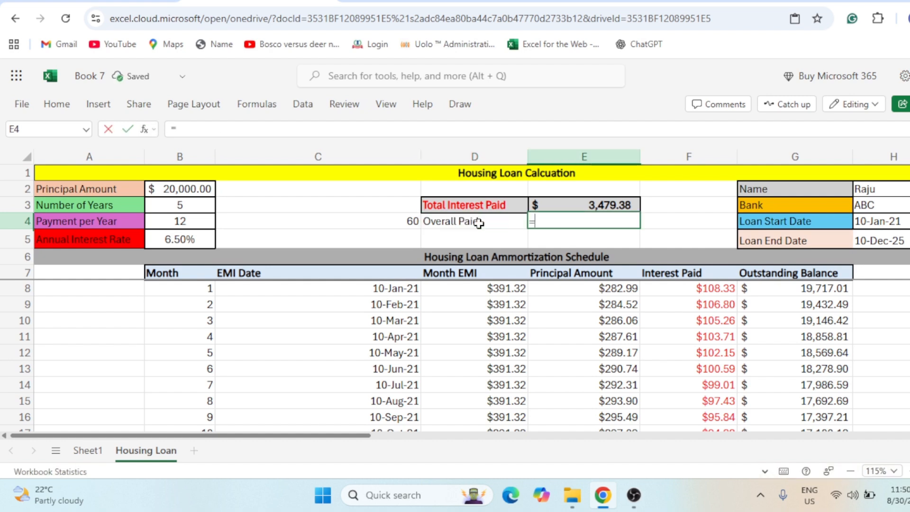
# Calculate the overall amount paid in E4 as principal plus total interest with =B2+E3
pyautogui.write('=')
pyautogui.press('Left')
pyautogui.press('Left')
pyautogui.press('Left')
pyautogui.press('Up')
pyautogui.press('Up')
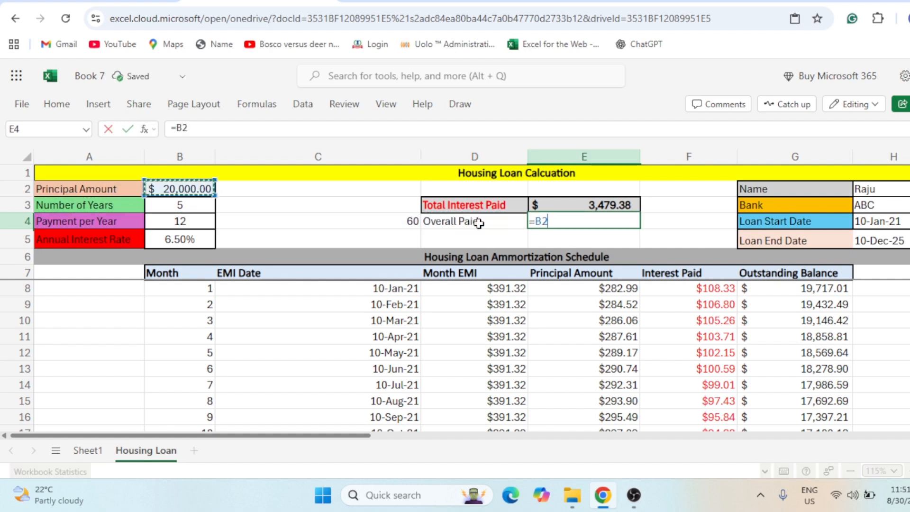
pyautogui.write('+')
pyautogui.press('Up')
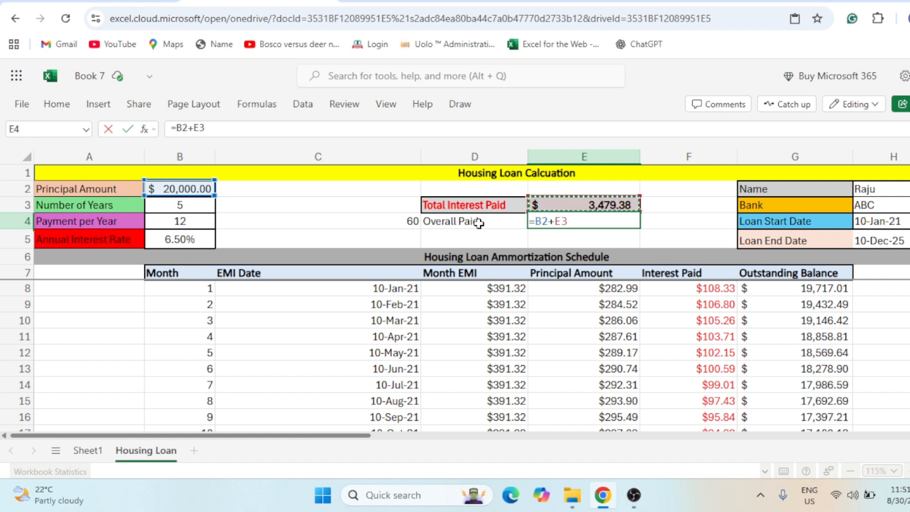
pyautogui.press('Return')
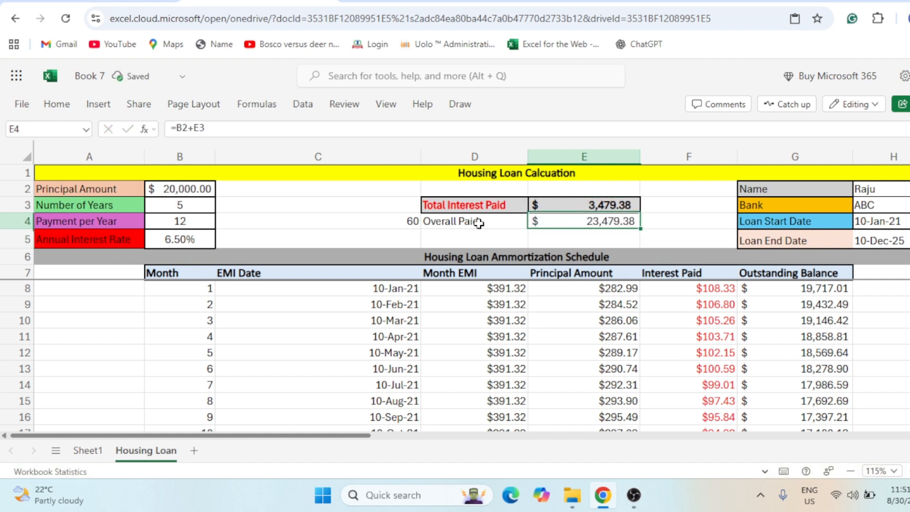
# Apply a border and a fill colour to the Overall Paid cells D4:E4
pyautogui.moveTo(462, 226); pyautogui.dragTo(560, 223)
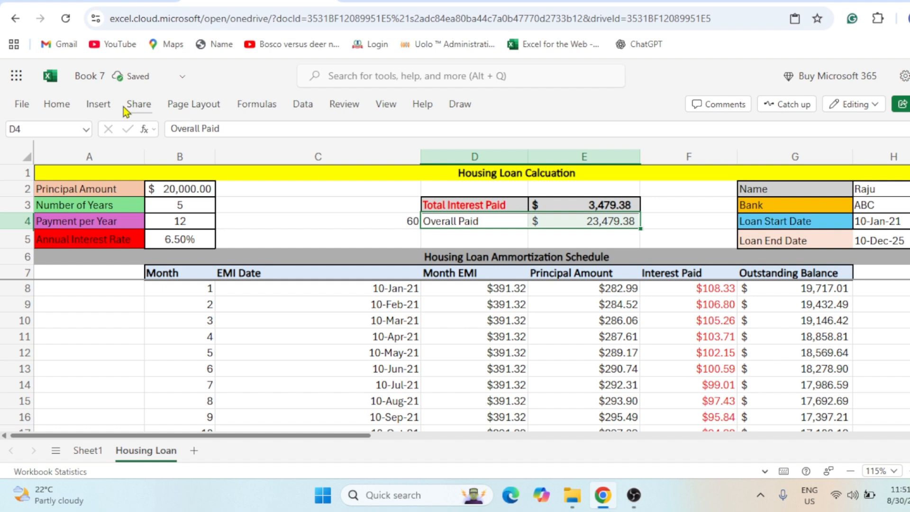
pyautogui.click(98, 104)
pyautogui.click(57, 104)
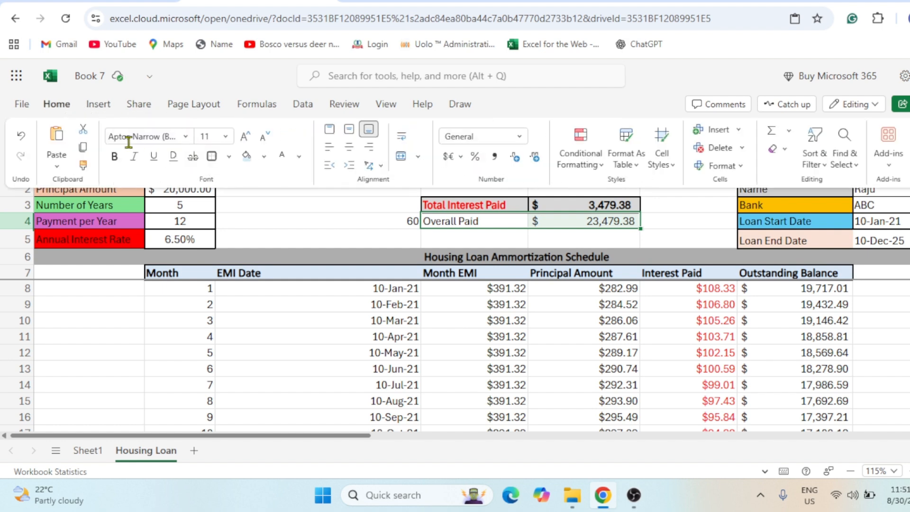
pyautogui.click(211, 157)
pyautogui.moveTo(428, 222); pyautogui.dragTo(587, 222)
pyautogui.click(57, 104)
pyautogui.click(247, 157)
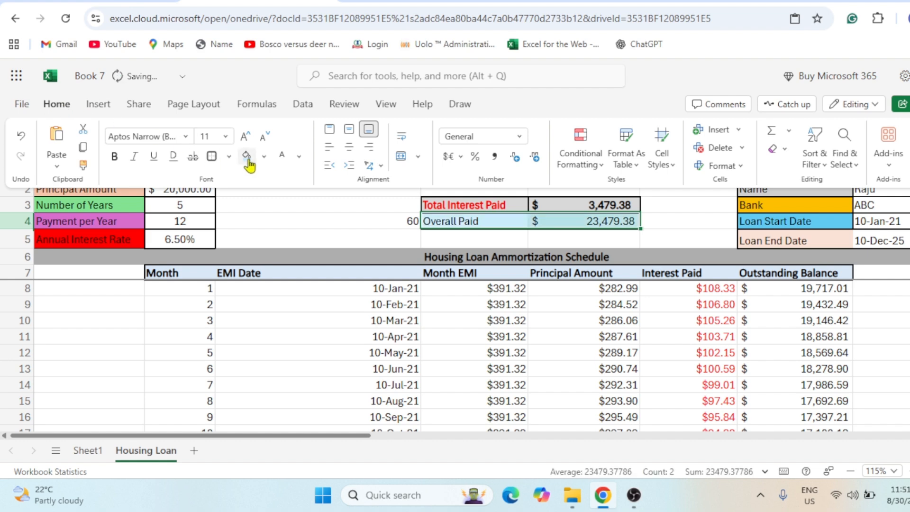
# Make the text in the Overall Paid cells D4:E4 bold
pyautogui.click(331, 209)
pyautogui.moveTo(432, 222); pyautogui.dragTo(591, 214)
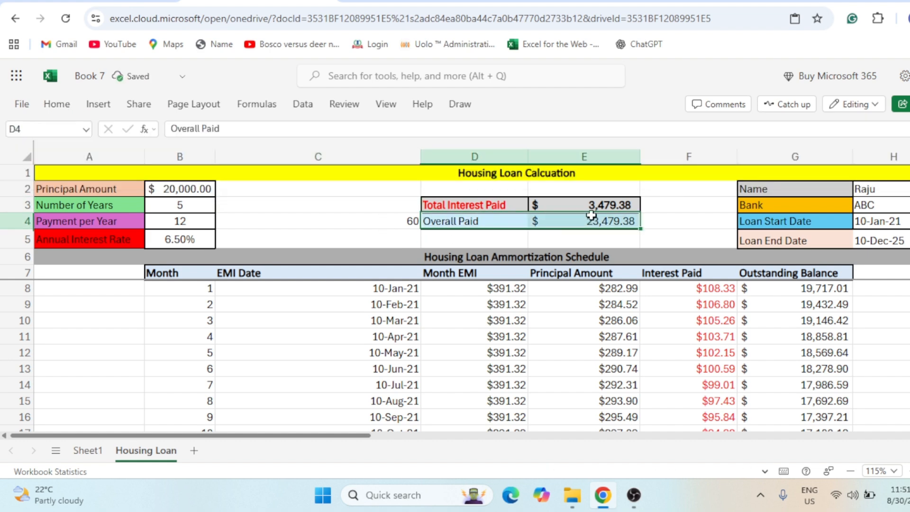
pyautogui.click(662, 215)
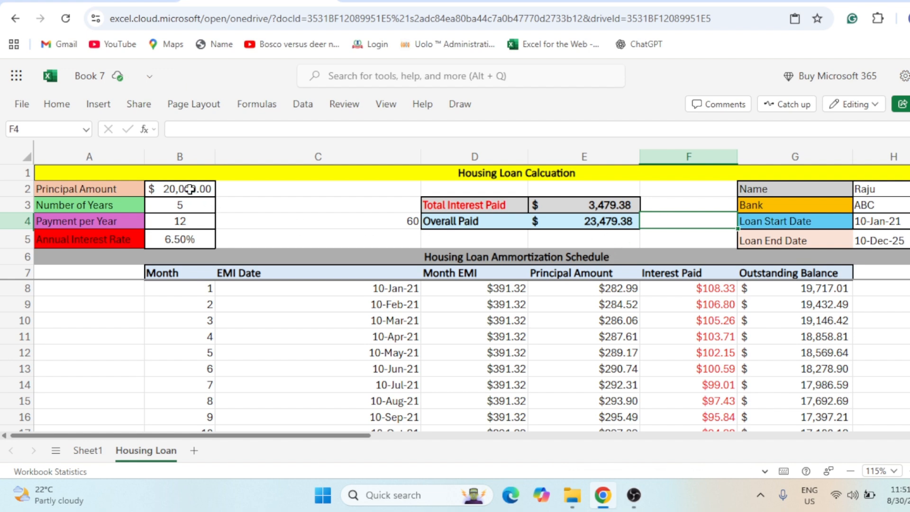
# Review the principal amount, the Total Interest Paid formula and the outstanding balances in the schedule's last two rows
pyautogui.click(190, 189)
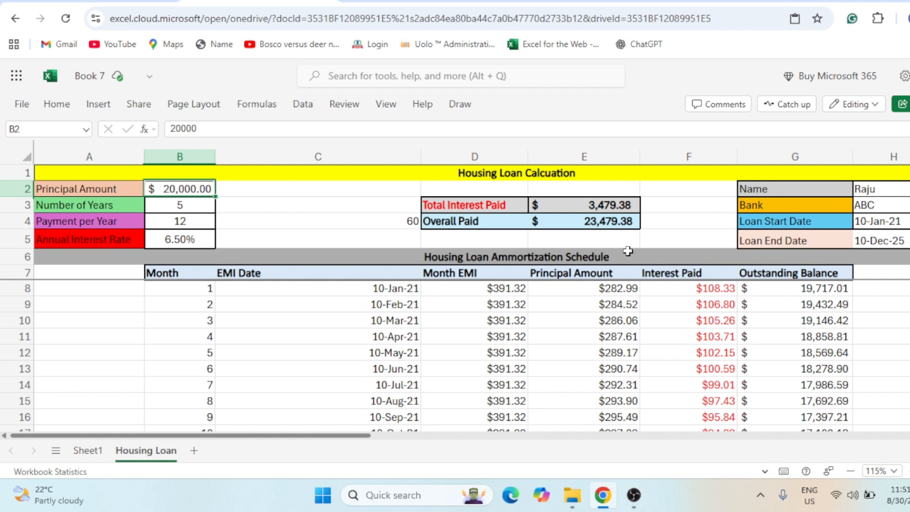
pyautogui.click(622, 205)
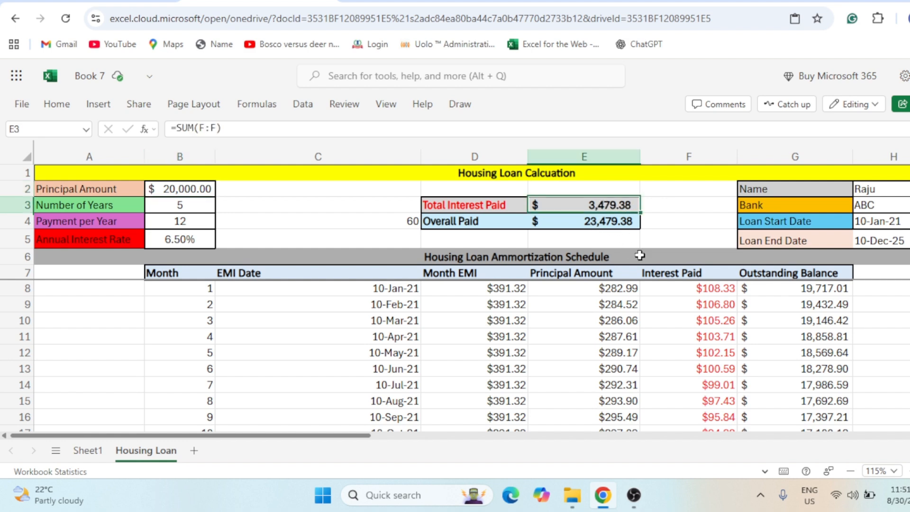
pyautogui.scroll(-20, 711, 327)
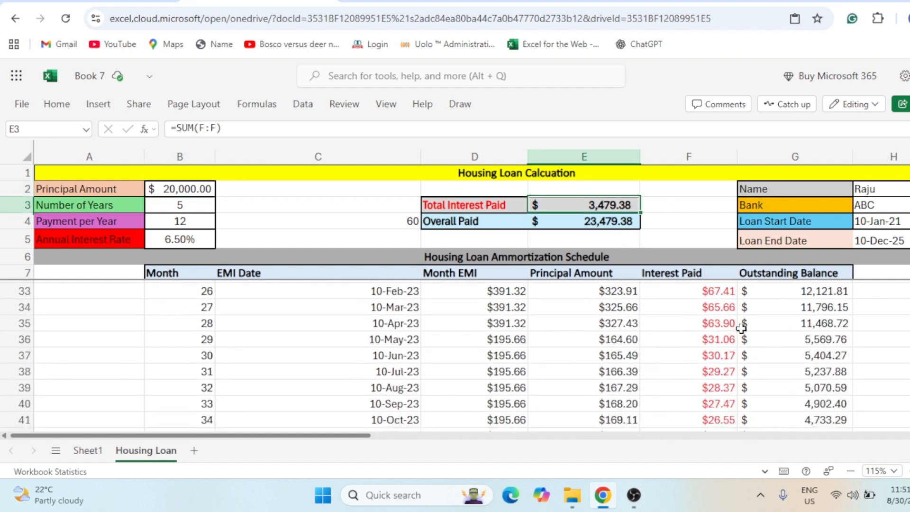
pyautogui.scroll(4, 744, 336)
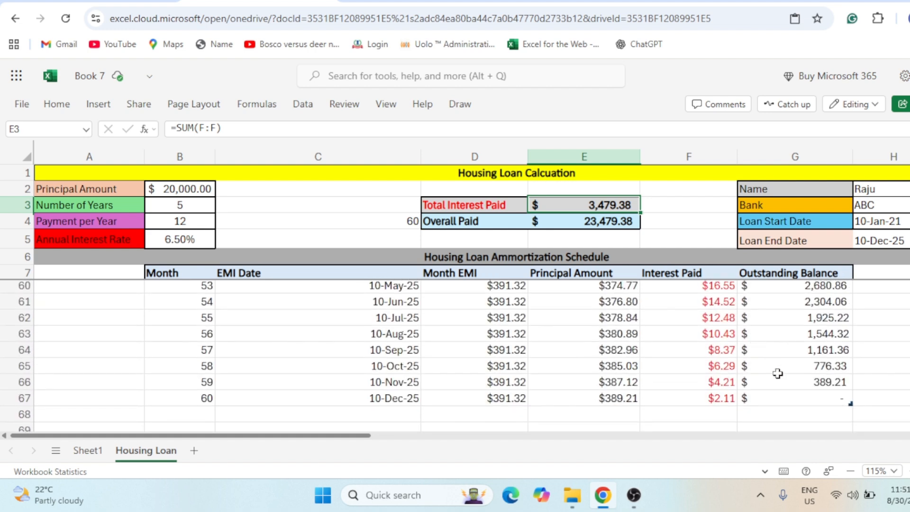
pyautogui.click(782, 397)
pyautogui.click(707, 398)
pyautogui.click(796, 398)
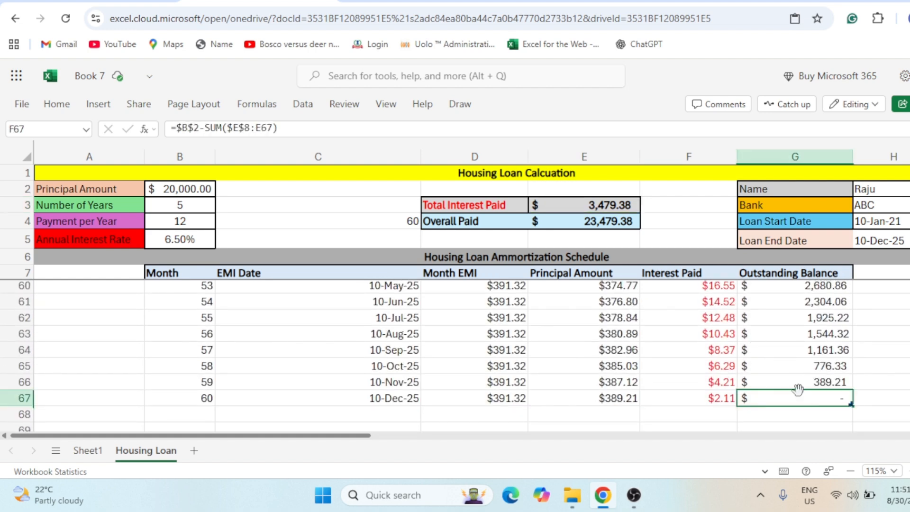
pyautogui.click(796, 382)
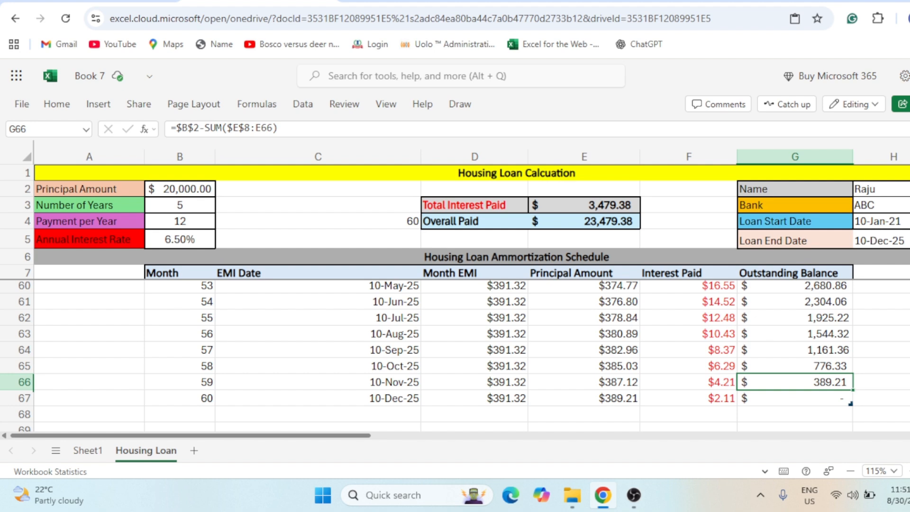
# Change the Loan Start Date in H4 to 1/10/2025
pyautogui.doubleClick(906, 221)
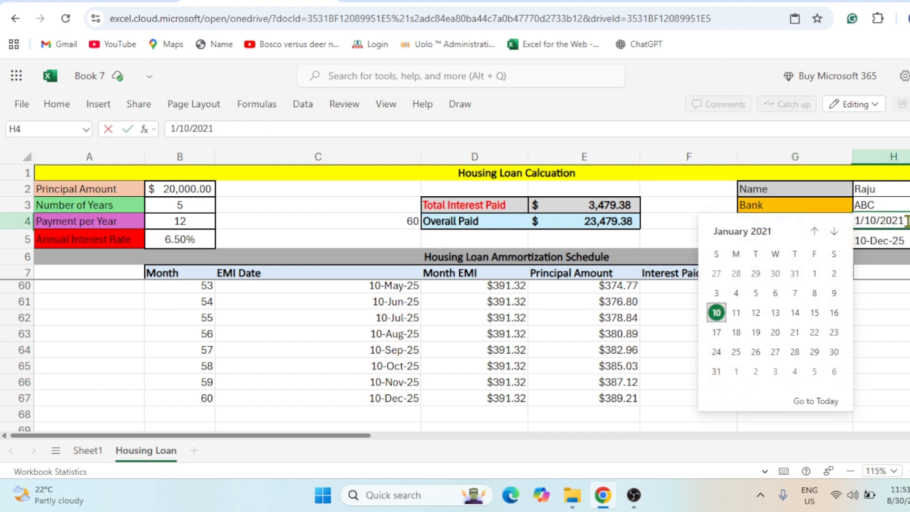
pyautogui.press('BackSpace')
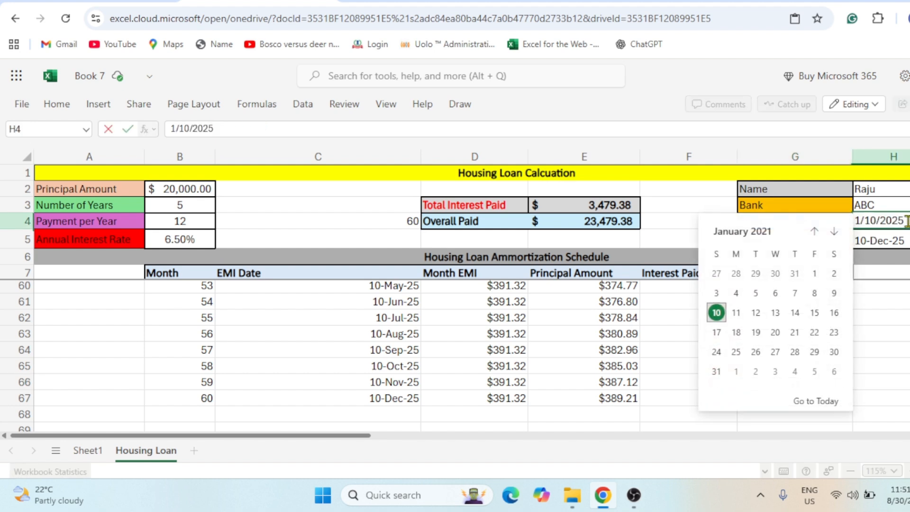
pyautogui.write('5')
pyautogui.press('Return')
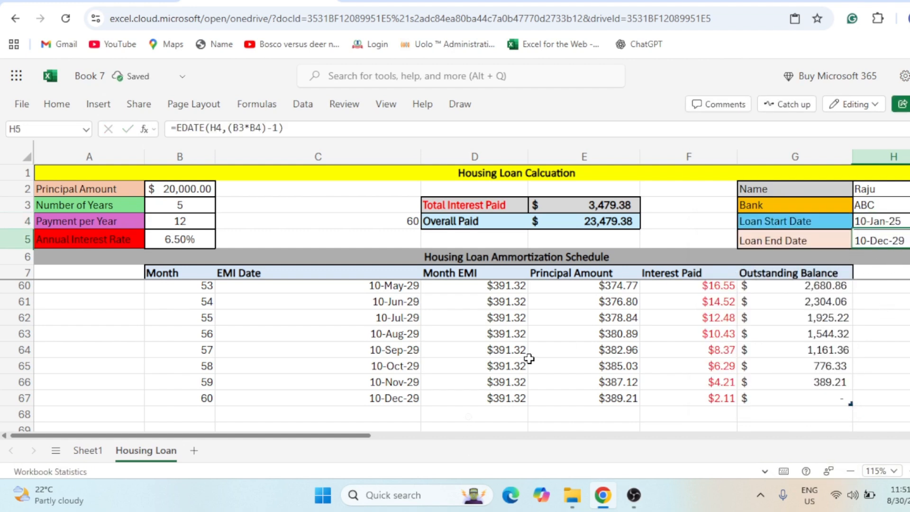
# Check the final instalment's EMI date, payment amounts and outstanding balance in row 67, and return to the loan summary
pyautogui.moveTo(419, 398); pyautogui.dragTo(721, 396)
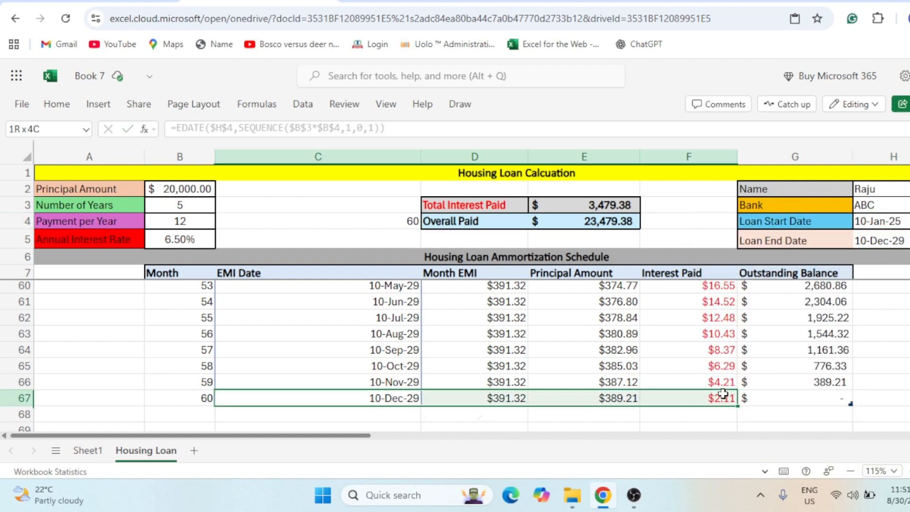
pyautogui.click(349, 397)
pyautogui.click(489, 398)
pyautogui.click(812, 397)
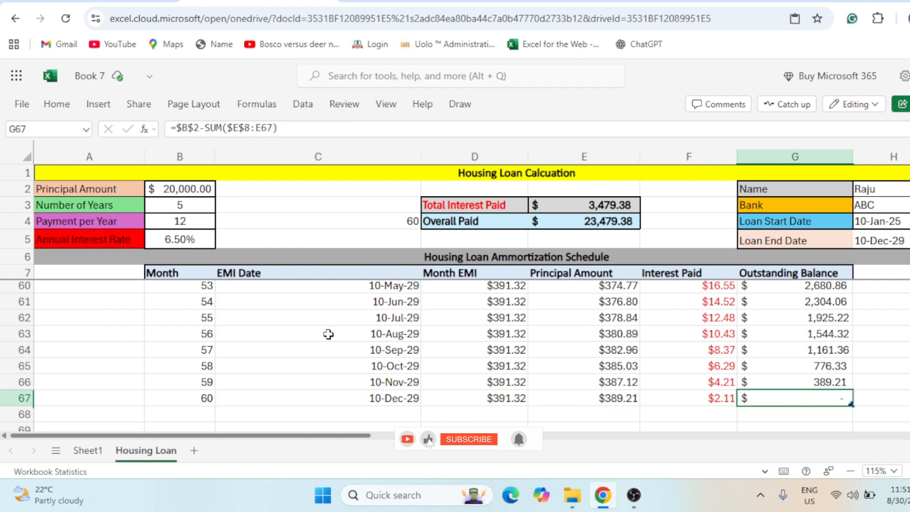
pyautogui.scroll(17, 311, 349)
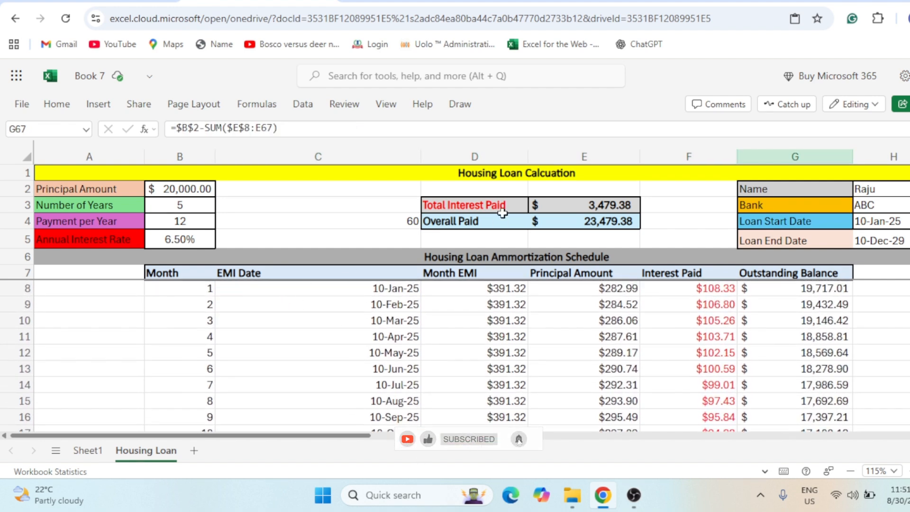
pyautogui.click(498, 187)
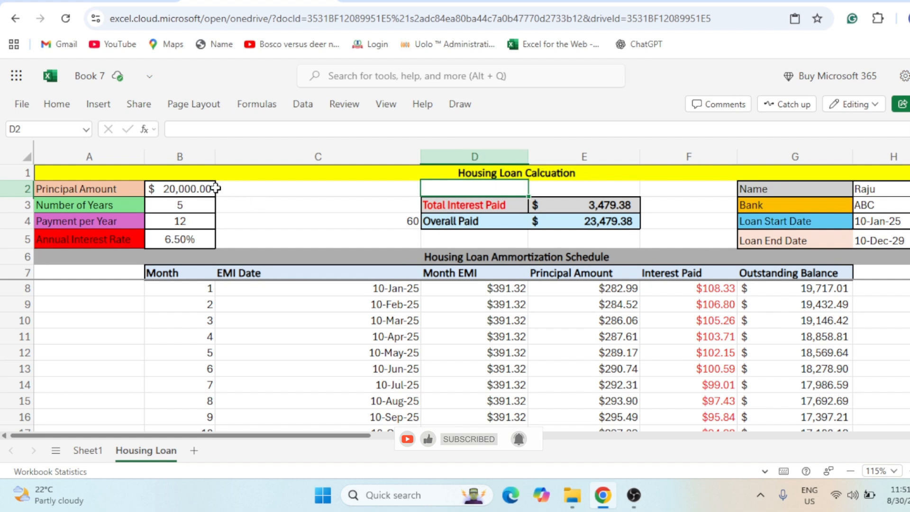